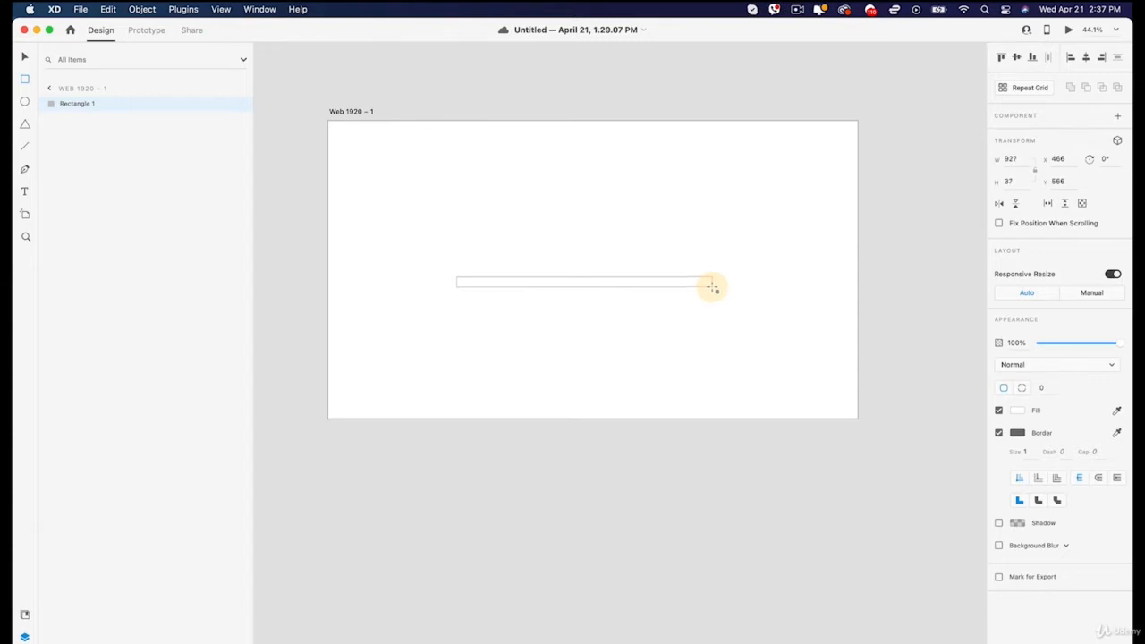
Step: Draw a fully rounded horizontal bar about 927 wide across the middle of the artboard and reduce its height to about 28
{"action": "left_click_drag", "start_coordinate": [712, 287], "coordinate": [712, 287]}
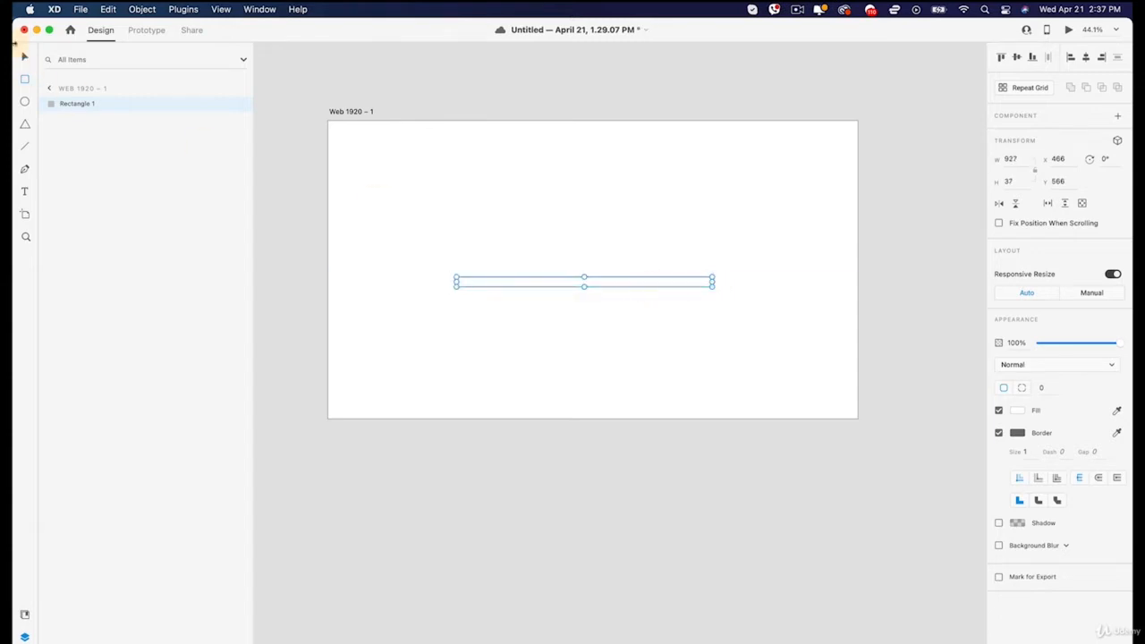
{"action": "scroll", "coordinate": [744, 284], "scroll_direction": "up", "scroll_amount": 5}
{"action": "left_click_drag", "start_coordinate": [644, 268], "coordinate": [763, 278]}
{"action": "left_click", "coordinate": [733, 309]}
{"action": "left_click", "coordinate": [701, 282]}
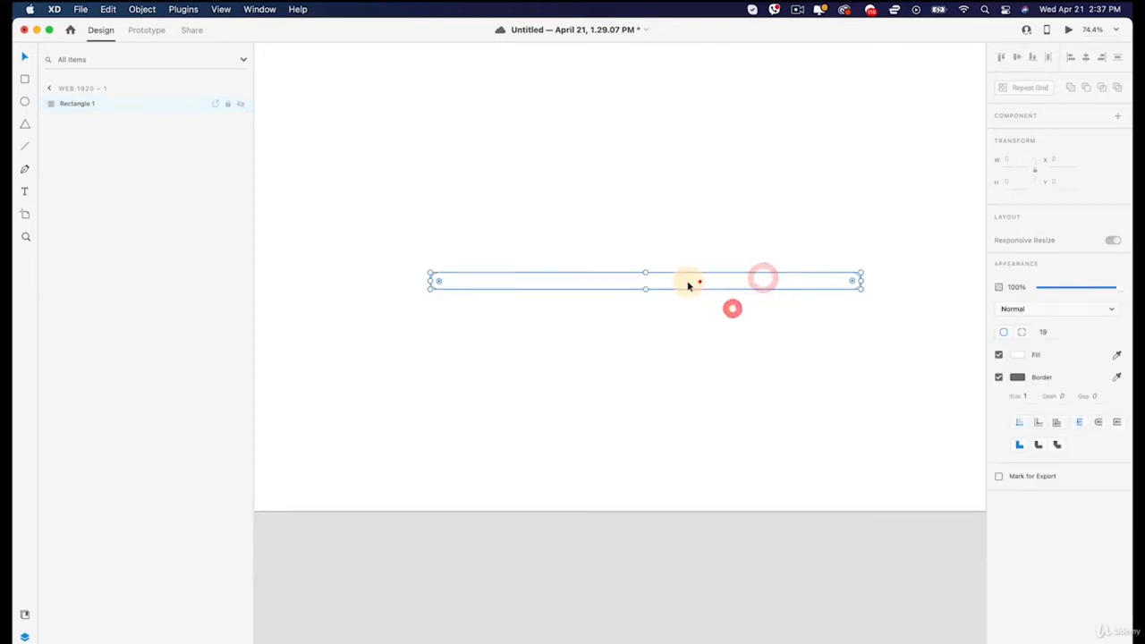
{"action": "left_click_drag", "start_coordinate": [647, 274], "coordinate": [646, 276]}
{"action": "left_click", "coordinate": [642, 331]}
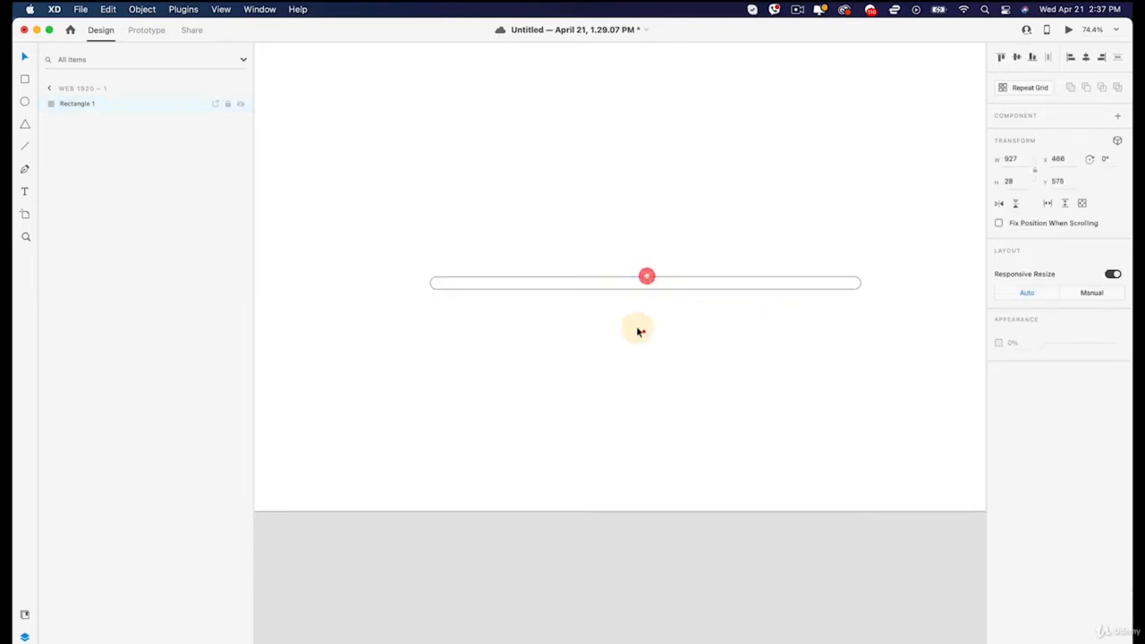
Step: Add a drop shadow to the long bar and remove its border
{"action": "left_click", "coordinate": [522, 276]}
{"action": "scroll", "coordinate": [525, 276], "scroll_direction": "up", "scroll_amount": 3}
{"action": "left_click_drag", "start_coordinate": [452, 215], "coordinate": [381, 200]}
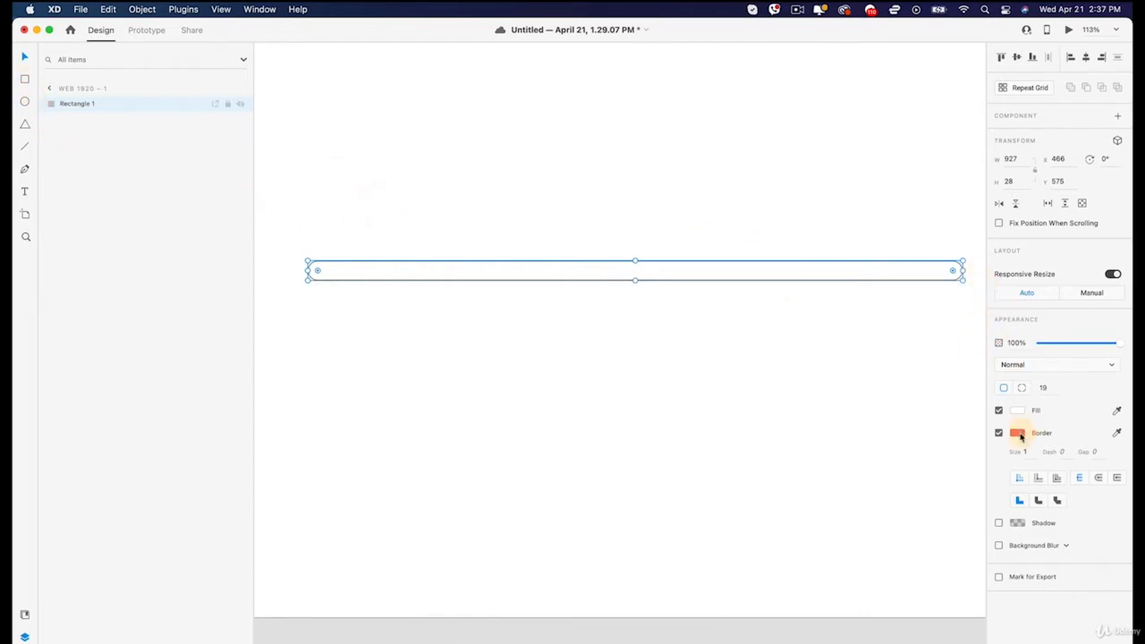
{"action": "left_click", "coordinate": [1000, 524]}
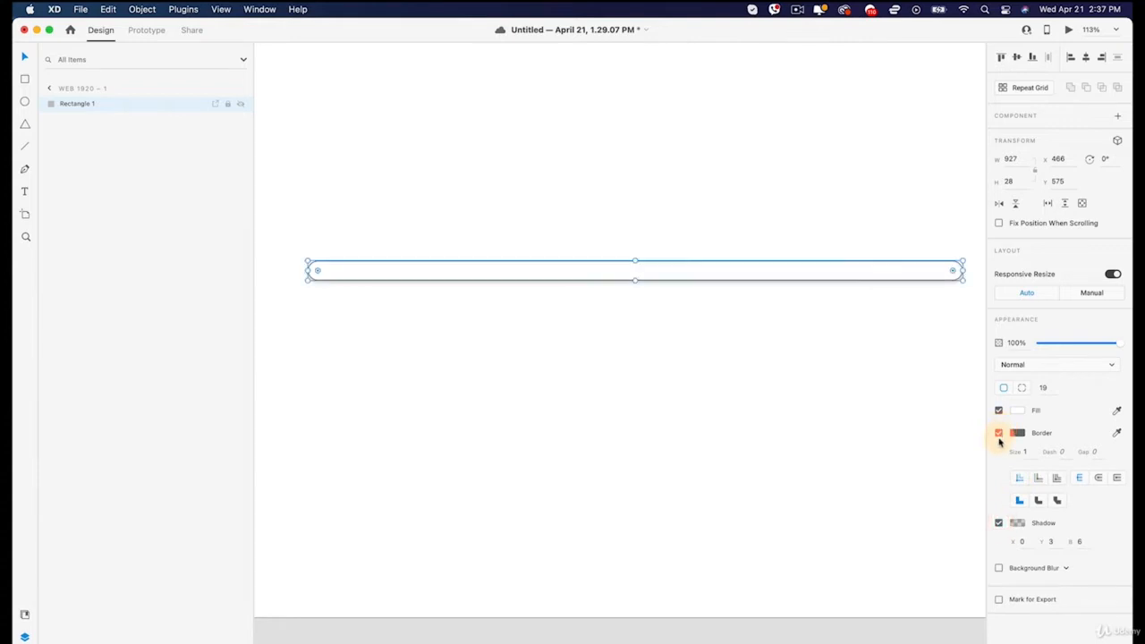
{"action": "left_click", "coordinate": [1000, 438]}
Step: Duplicate the bar in place and shorten the copy from its right end to about 142 wide
{"action": "left_click", "coordinate": [741, 271]}
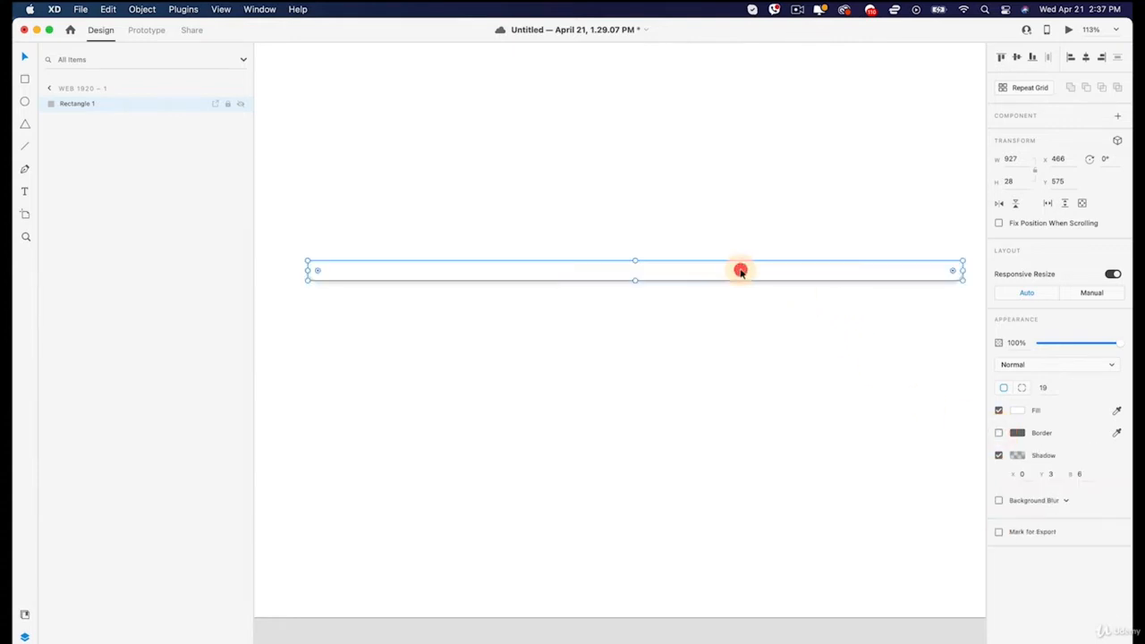
{"action": "key", "text": "super"}
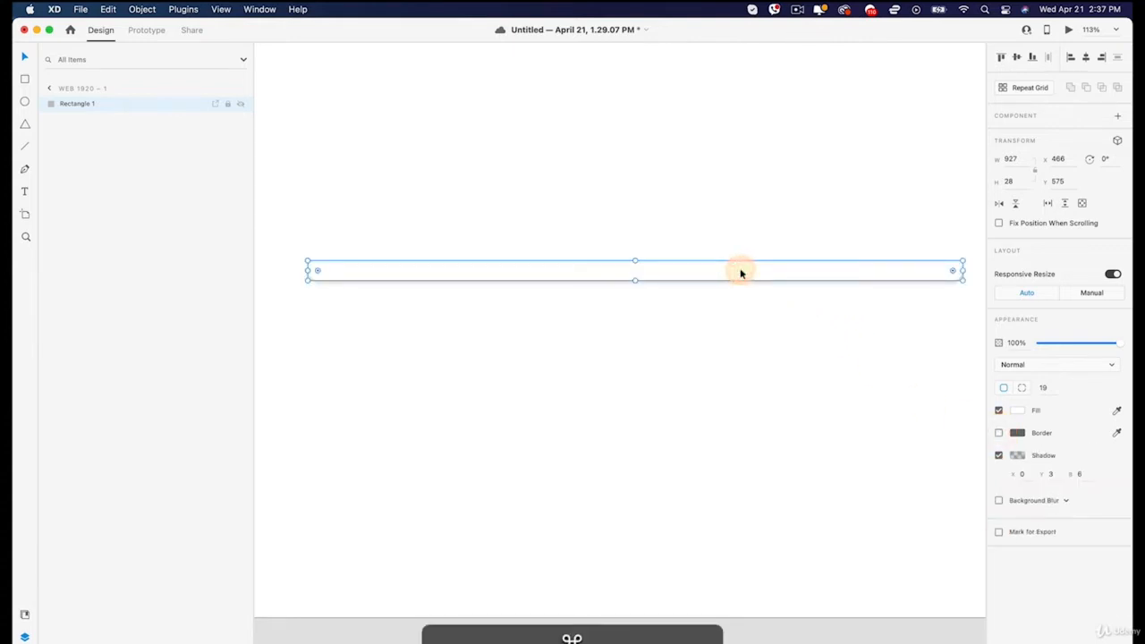
{"action": "key", "text": "super+v"}
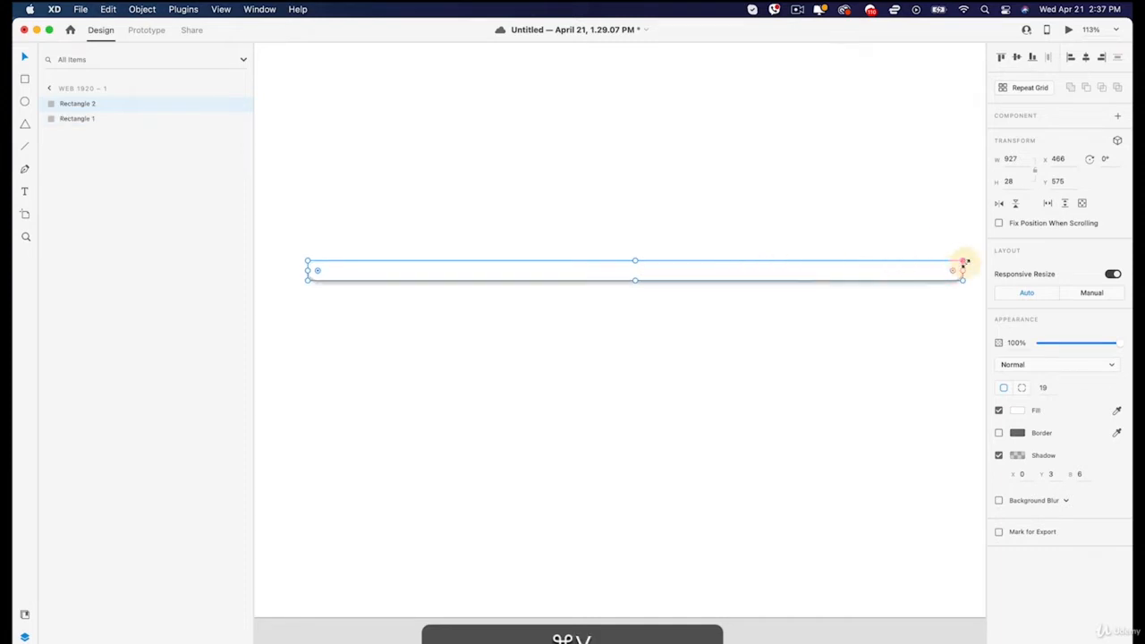
{"action": "left_click_drag", "start_coordinate": [960, 271], "coordinate": [407, 272]}
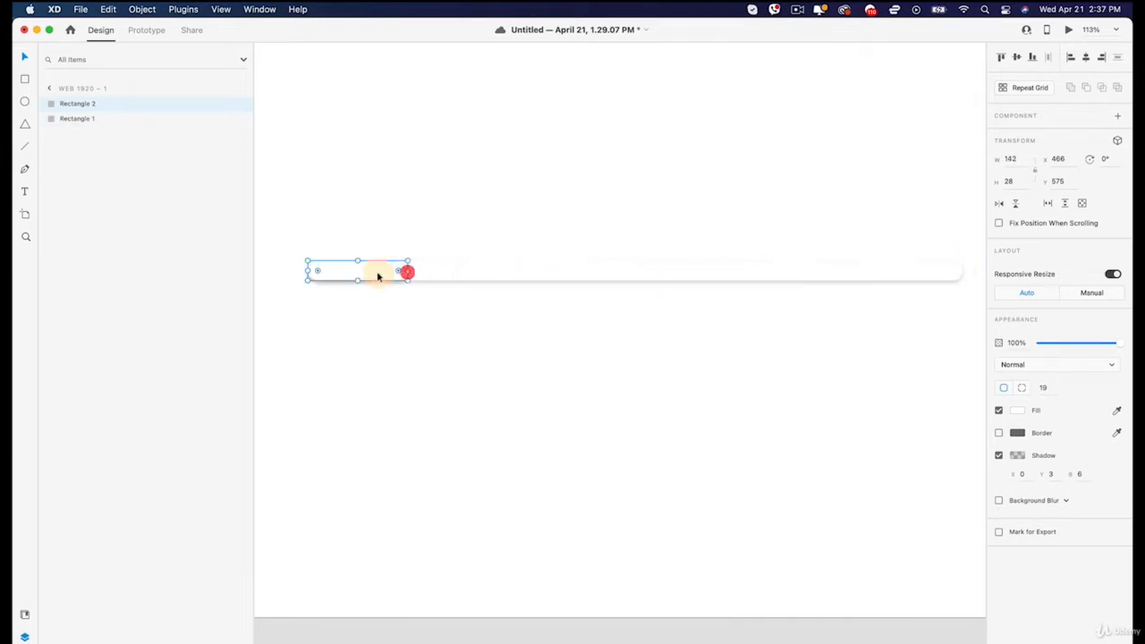
Step: Fill the short bar with a bright turquoise green
{"action": "left_click", "coordinate": [1017, 409]}
{"action": "left_click", "coordinate": [978, 396]}
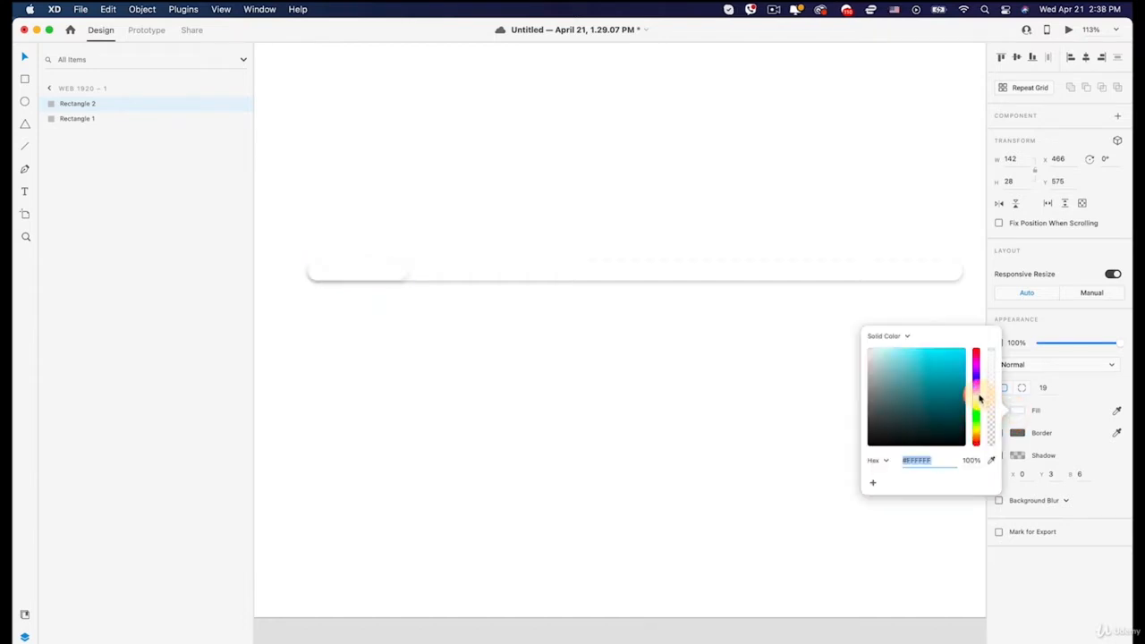
{"action": "left_click_drag", "start_coordinate": [943, 374], "coordinate": [954, 353]}
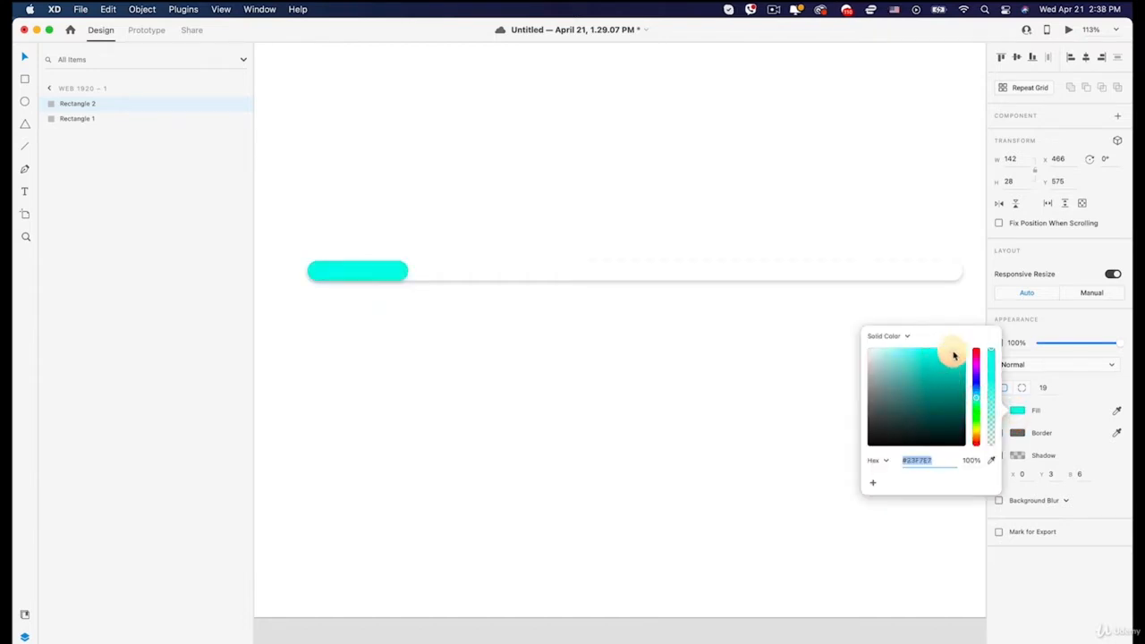
{"action": "left_click_drag", "start_coordinate": [977, 401], "coordinate": [973, 401]}
{"action": "left_click", "coordinate": [736, 384]}
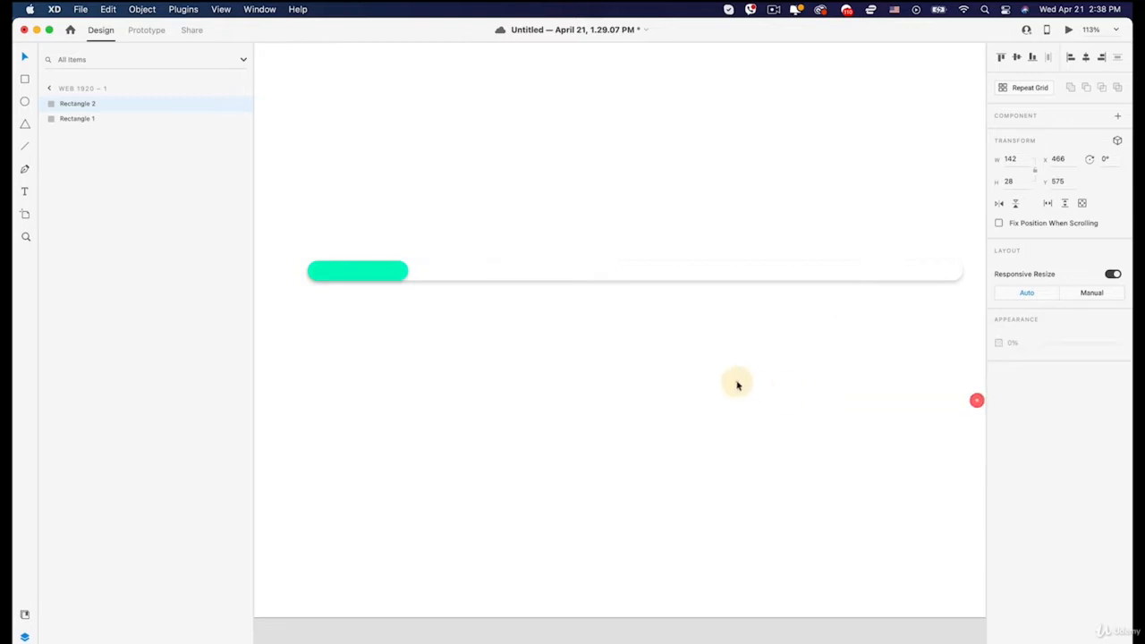
Step: Draw a circle about 46 wide over the green bar's right end and give it an inner border of size 6
{"action": "left_click", "coordinate": [25, 102]}
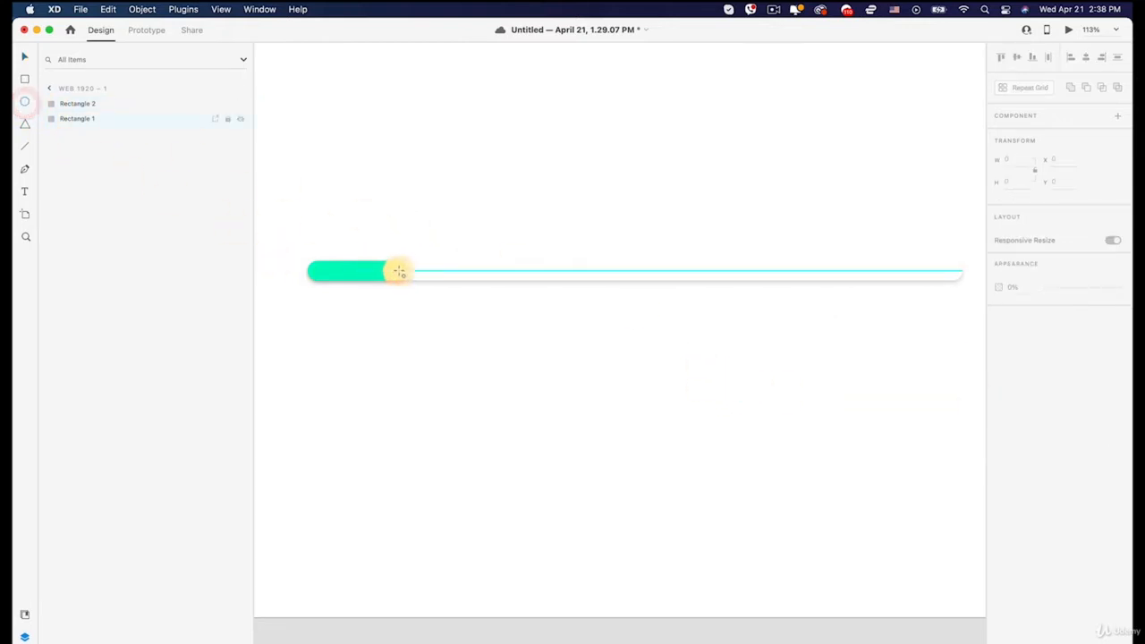
{"action": "mouse_move", "coordinate": [398, 270]}
{"action": "left_mouse_down"}
{"action": "mouse_move", "coordinate": [430, 251]}
{"action": "mouse_move", "coordinate": [420, 256]}
{"action": "left_mouse_up"}
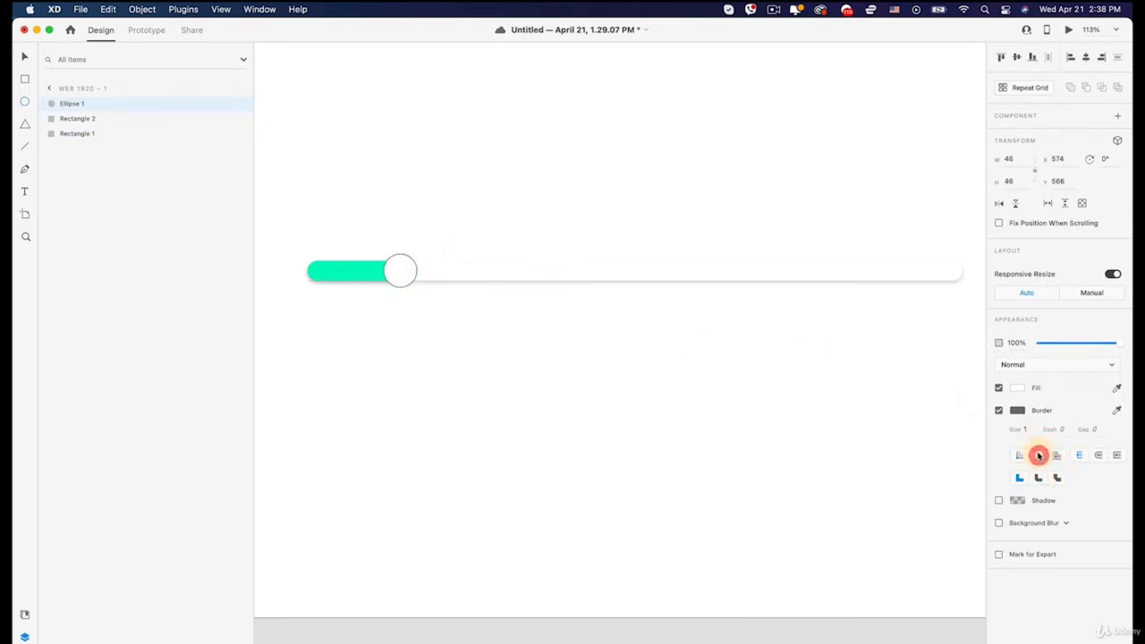
{"action": "left_click", "coordinate": [1038, 455]}
{"action": "left_click", "coordinate": [1028, 428]}
{"action": "key", "text": "Up"}
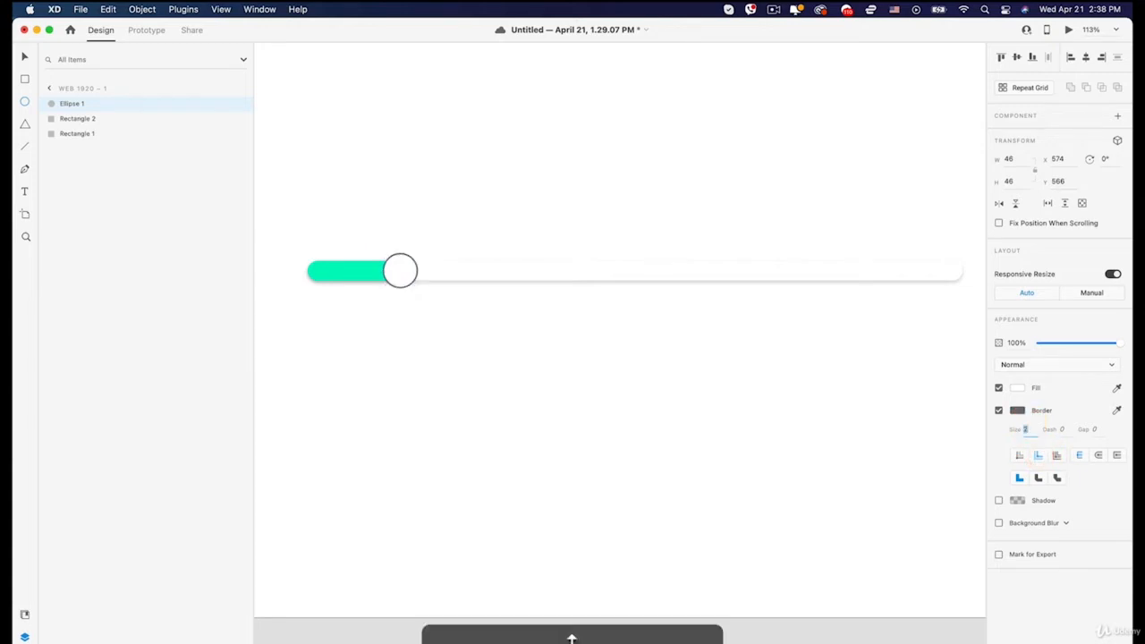
{"action": "left_click", "coordinate": [1019, 456]}
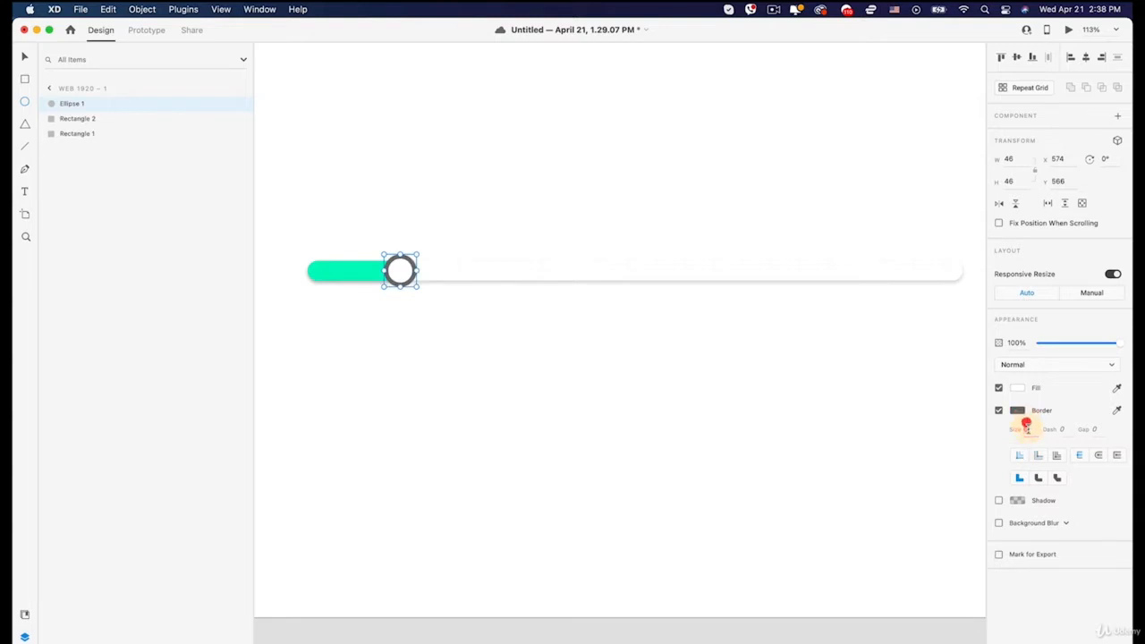
{"action": "key", "text": "Up"}
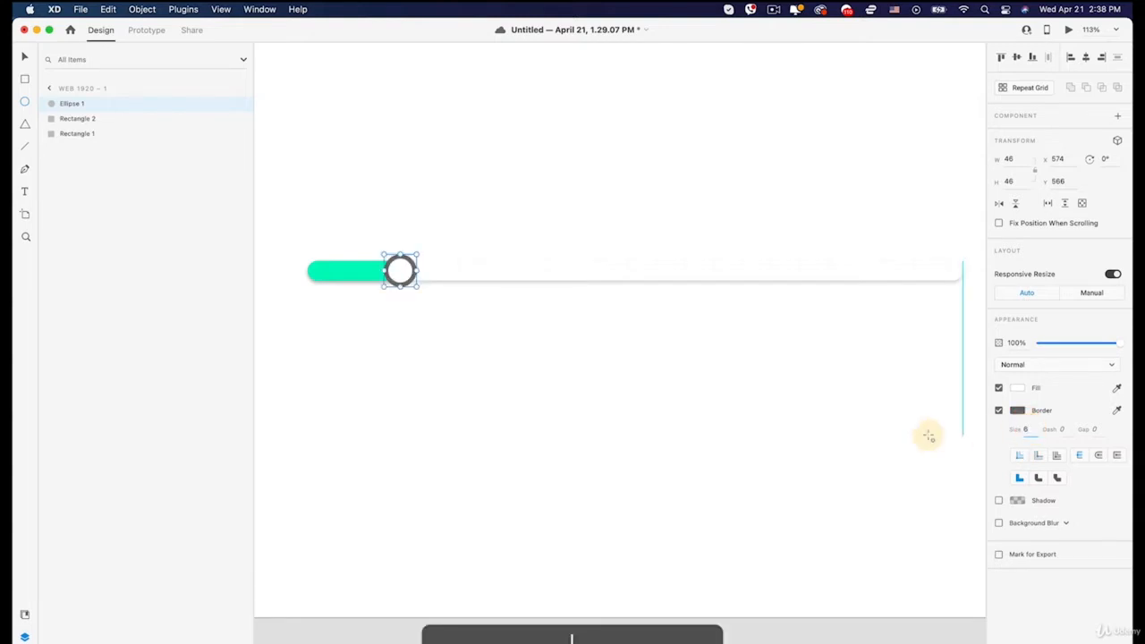
Step: Color the circle's border deep purple
{"action": "left_click", "coordinate": [1017, 410]}
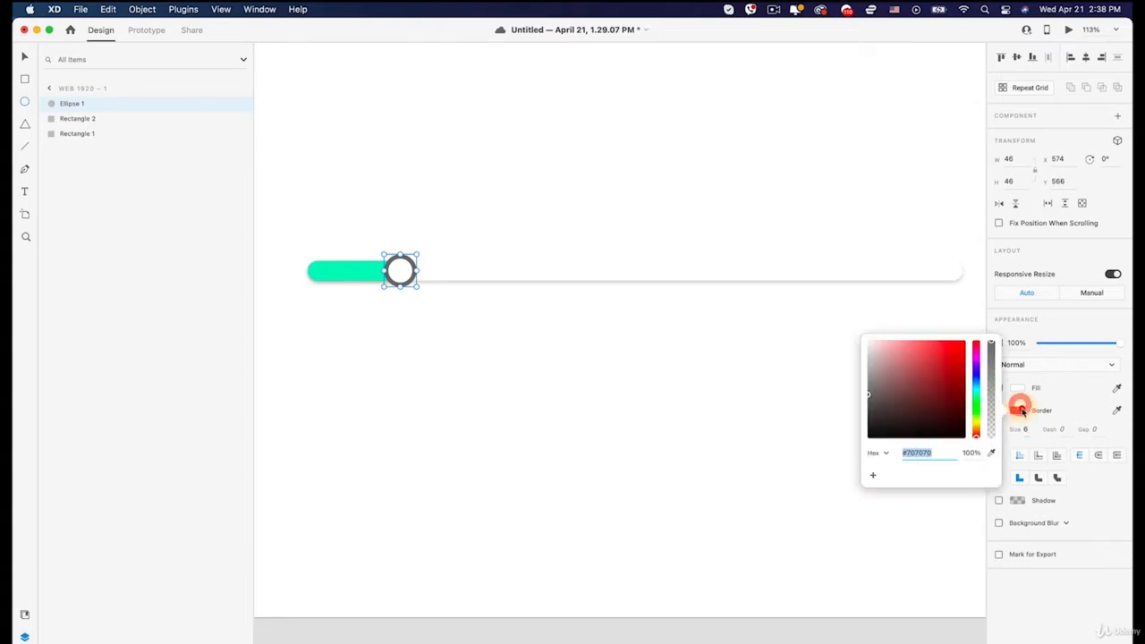
{"action": "left_click", "coordinate": [977, 368]}
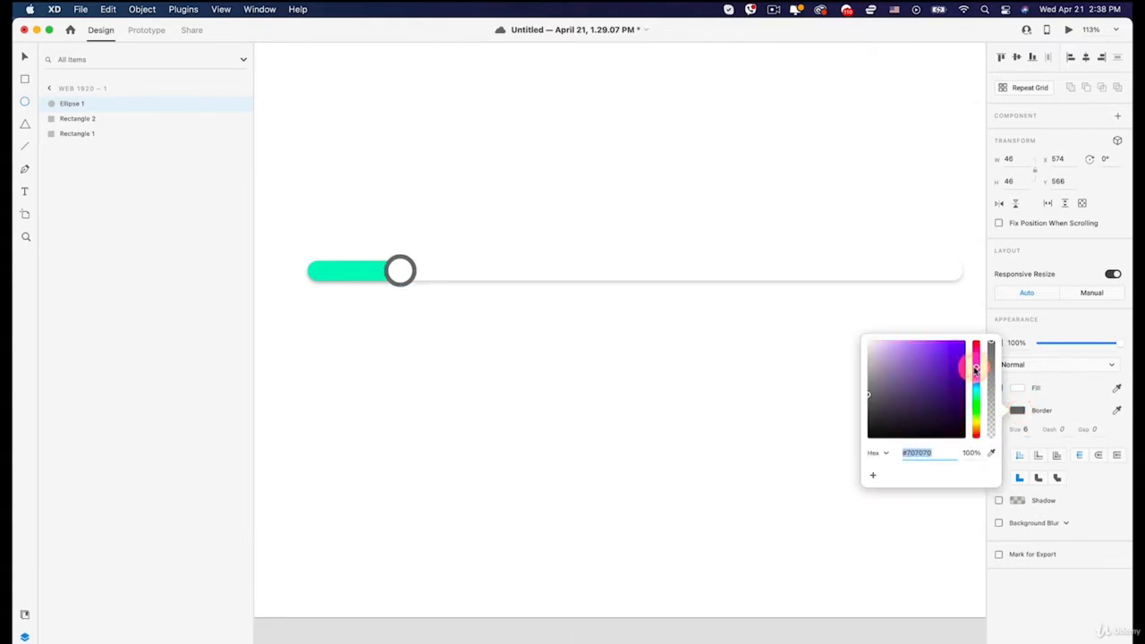
{"action": "mouse_move", "coordinate": [936, 365]}
{"action": "left_mouse_down"}
{"action": "mouse_move", "coordinate": [951, 348]}
{"action": "mouse_move", "coordinate": [956, 365]}
{"action": "left_mouse_up"}
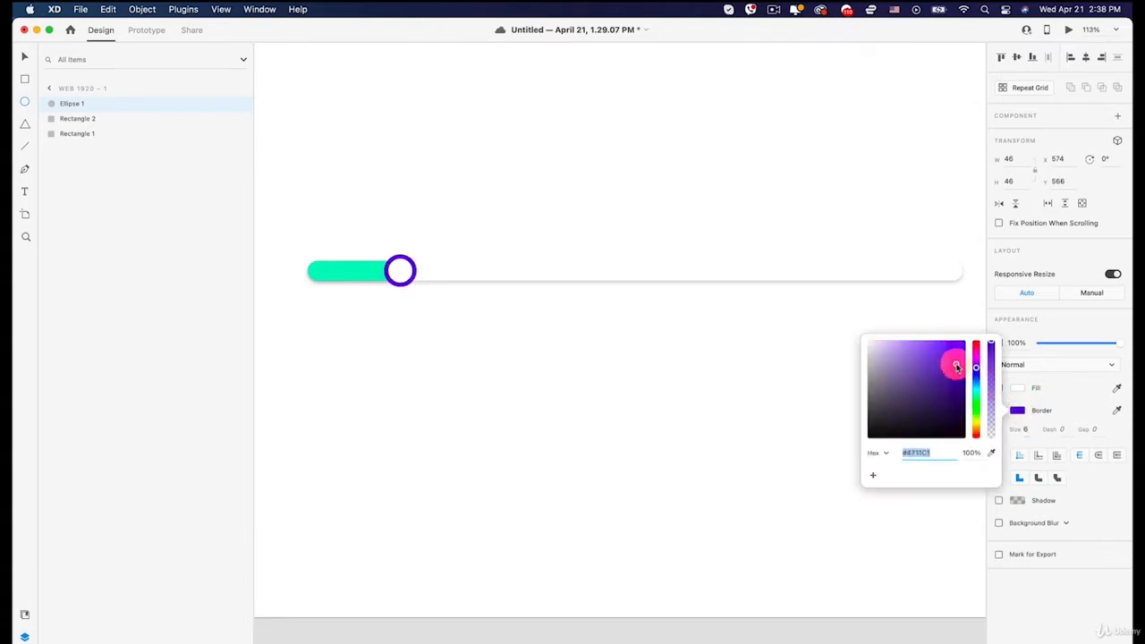
Step: Draw a rectangle above the circle with corners rounded to about 16 and narrow it to about 121 wide by 71 high
{"action": "left_click", "coordinate": [27, 81]}
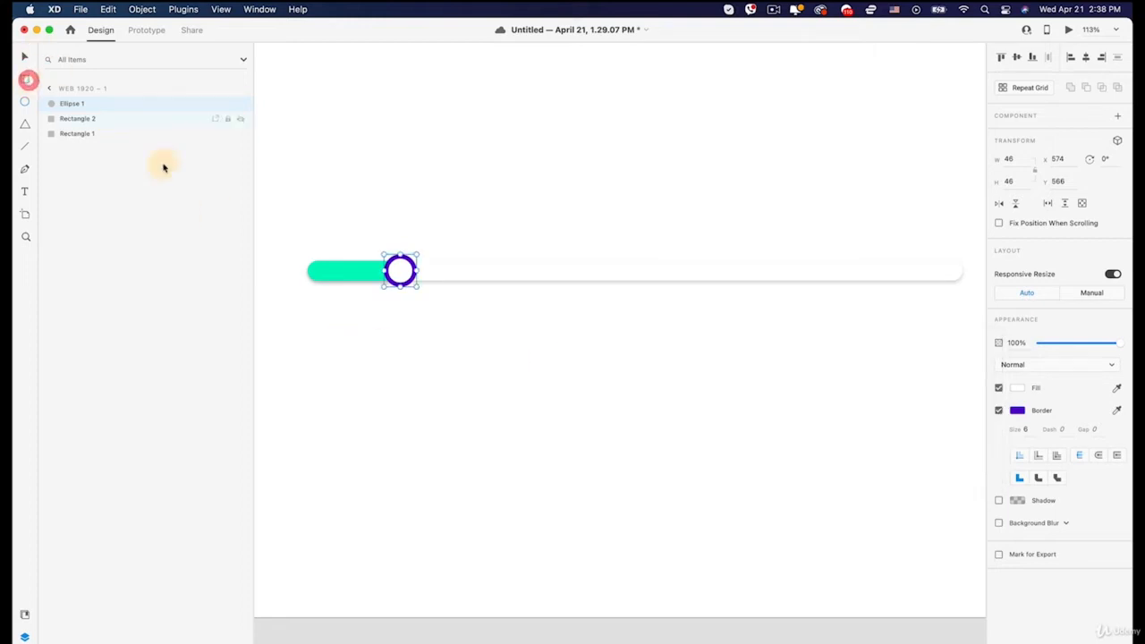
{"action": "left_click_drag", "start_coordinate": [366, 177], "coordinate": [458, 227]}
{"action": "left_click_drag", "start_coordinate": [448, 187], "coordinate": [446, 191]}
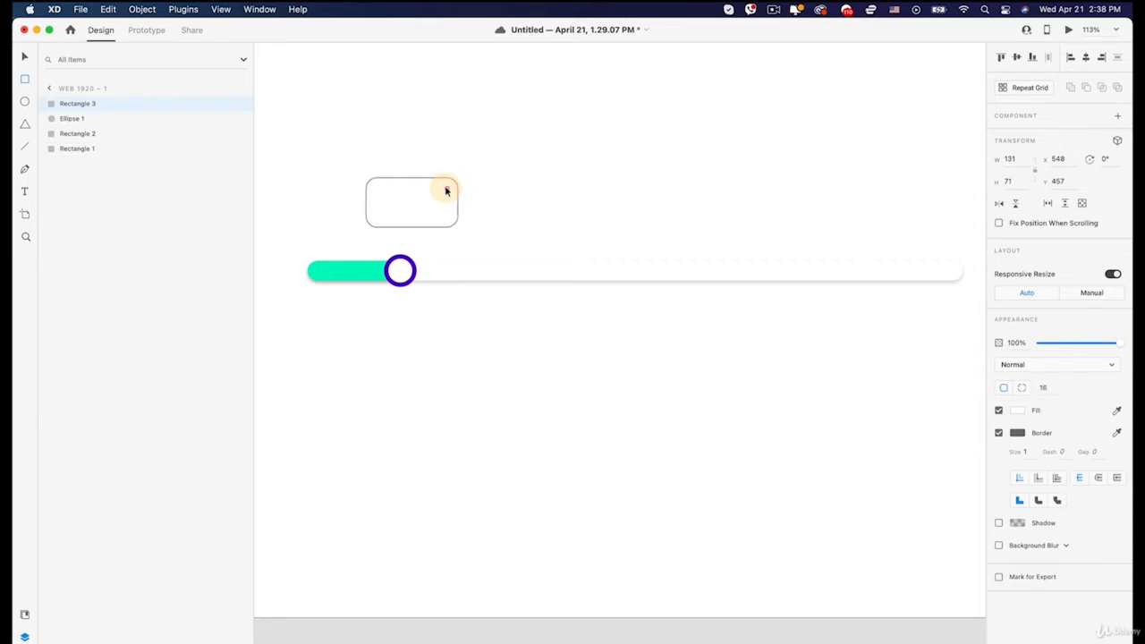
{"action": "left_click", "coordinate": [446, 191]}
{"action": "scroll", "coordinate": [411, 210], "scroll_direction": "up", "scroll_amount": 5}
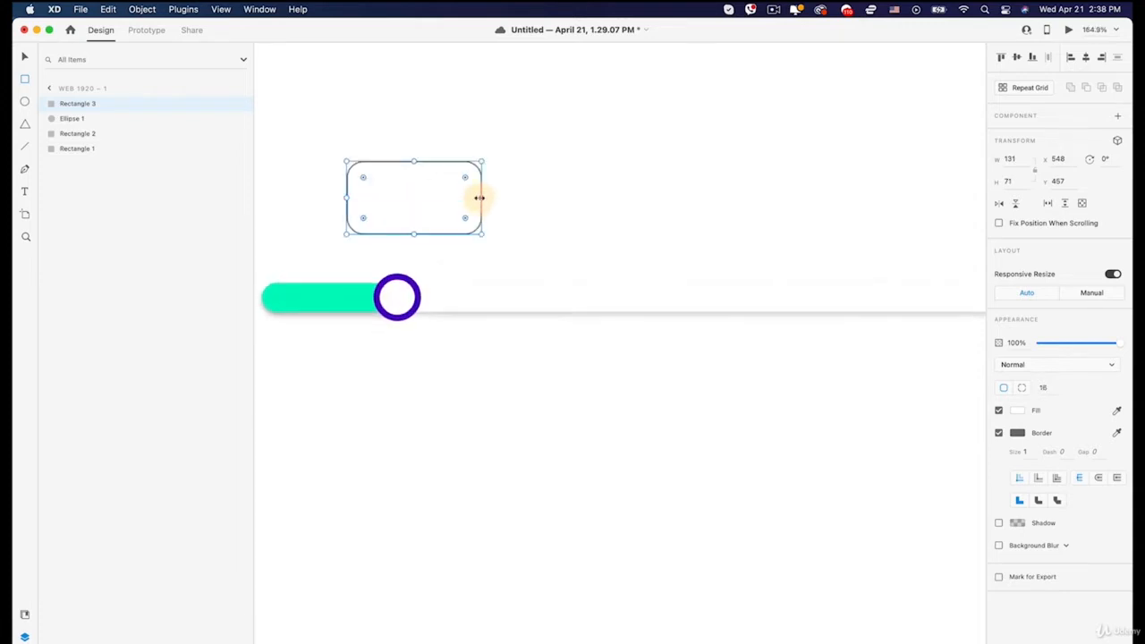
{"action": "left_click_drag", "start_coordinate": [479, 197], "coordinate": [469, 197]}
Step: Draw a triangle about 46 by 40, rotate it 180° and center it on the rounded rectangle's bottom edge
{"action": "key", "text": "y"}
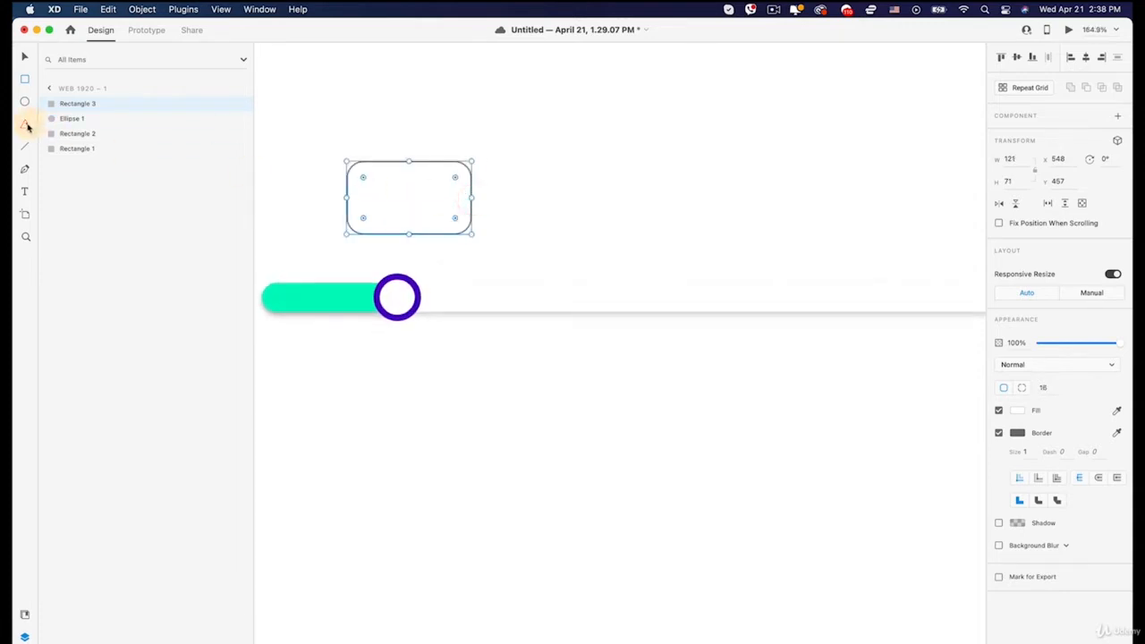
{"action": "left_click_drag", "start_coordinate": [373, 219], "coordinate": [420, 264]}
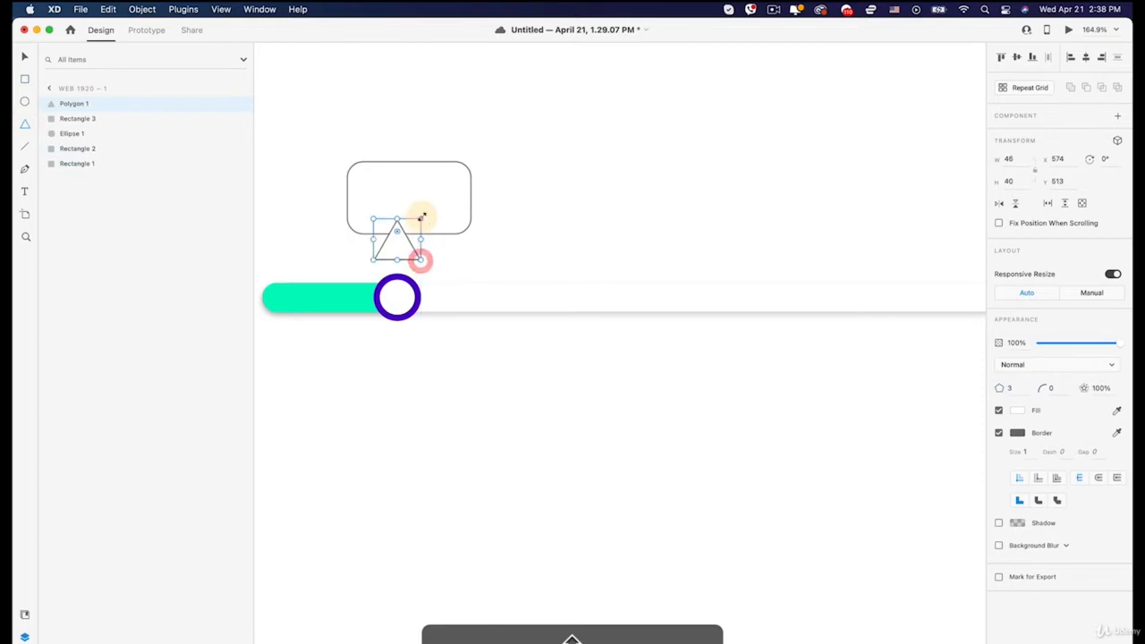
{"action": "left_click_drag", "start_coordinate": [424, 220], "coordinate": [409, 238]}
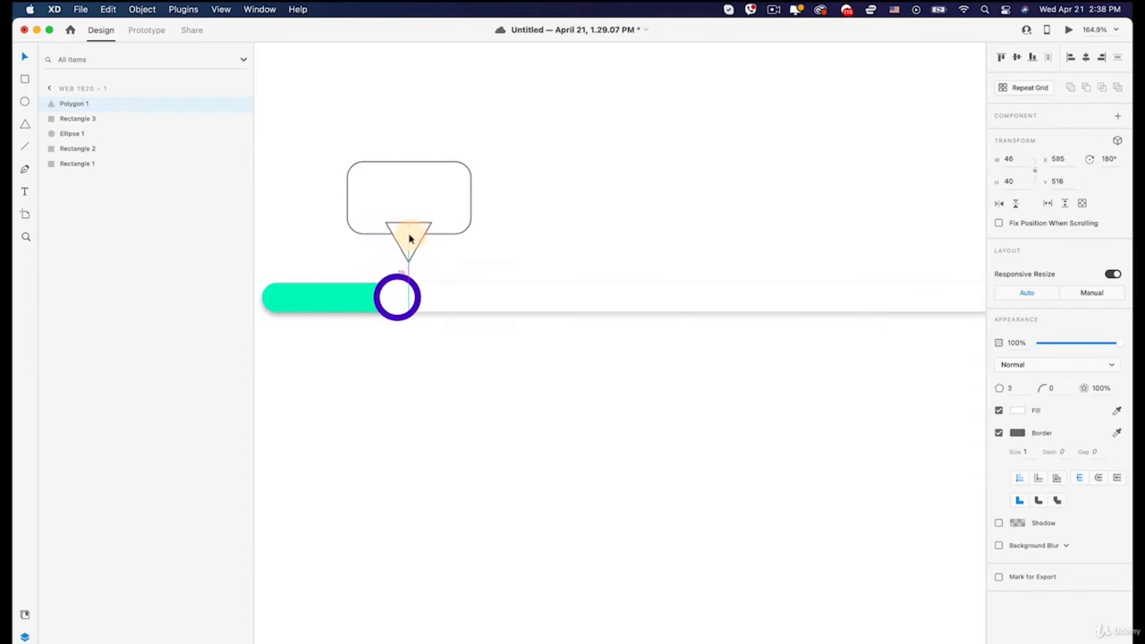
Step: Fill the triangle and the rounded rectangle with the purple sampled from the circle's border
{"action": "left_click", "coordinate": [409, 237]}
{"action": "left_click", "coordinate": [1025, 431]}
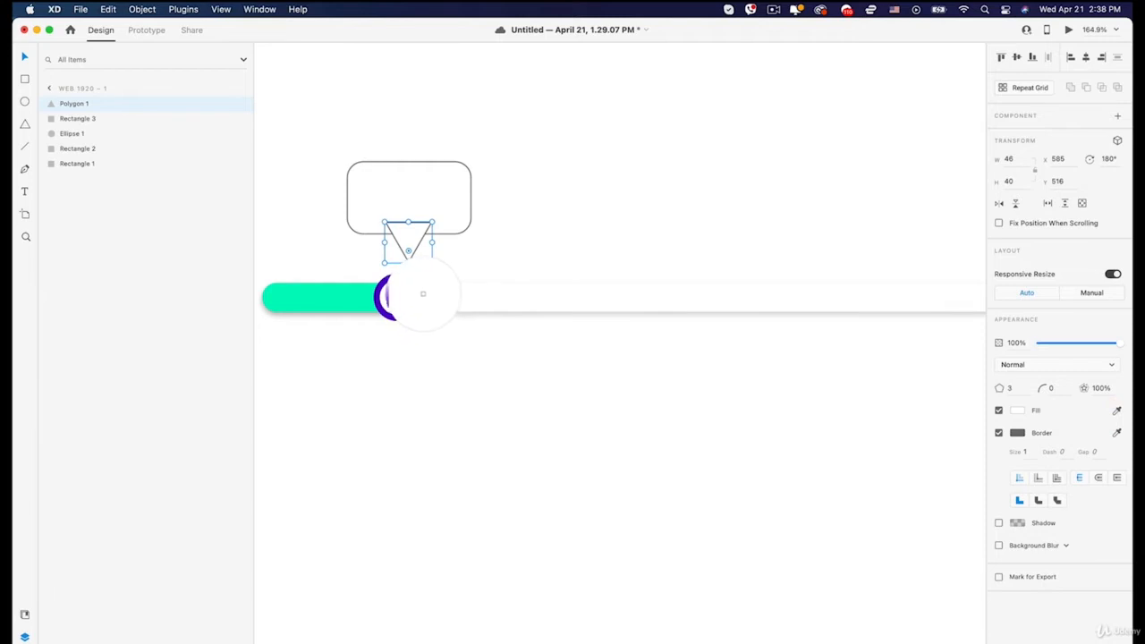
{"action": "left_click", "coordinate": [414, 291]}
{"action": "left_click", "coordinate": [462, 194]}
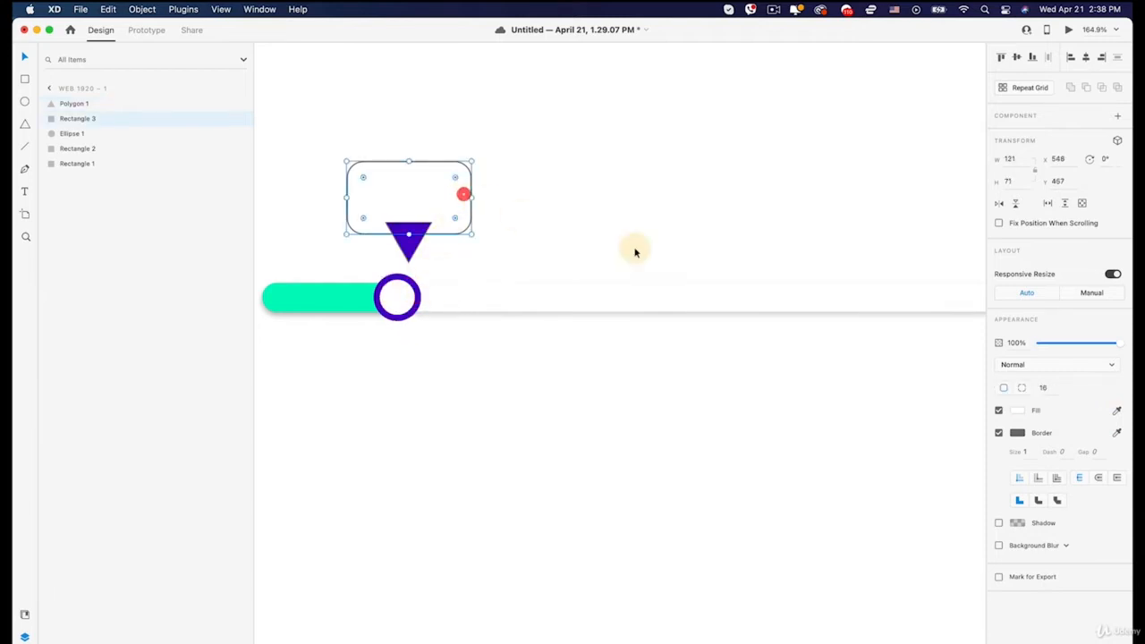
{"action": "left_click", "coordinate": [1116, 410]}
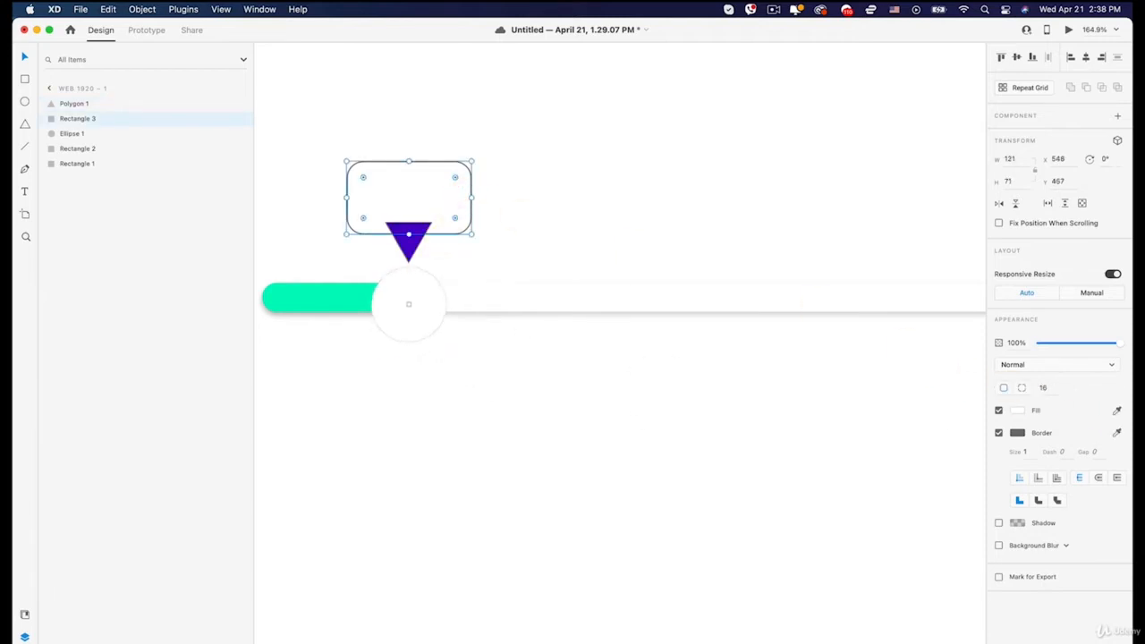
{"action": "left_click", "coordinate": [415, 296]}
Step: Remove the border from both the rounded rectangle and the triangle
{"action": "left_click", "coordinate": [429, 194]}
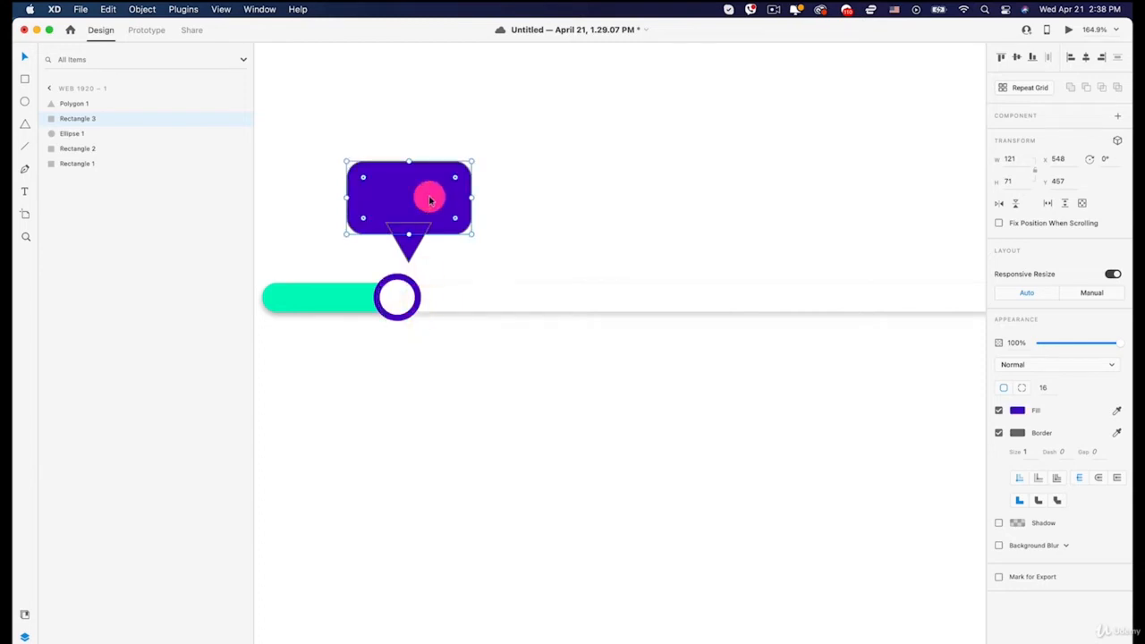
{"action": "left_click", "coordinate": [409, 230], "text": "shift"}
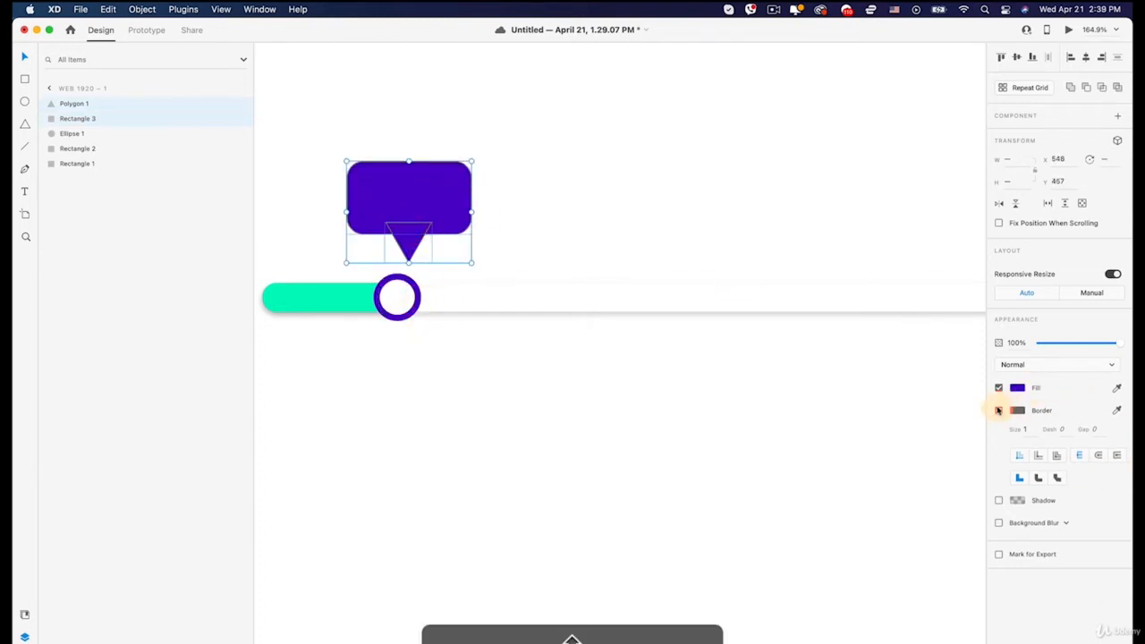
{"action": "left_click", "coordinate": [998, 410]}
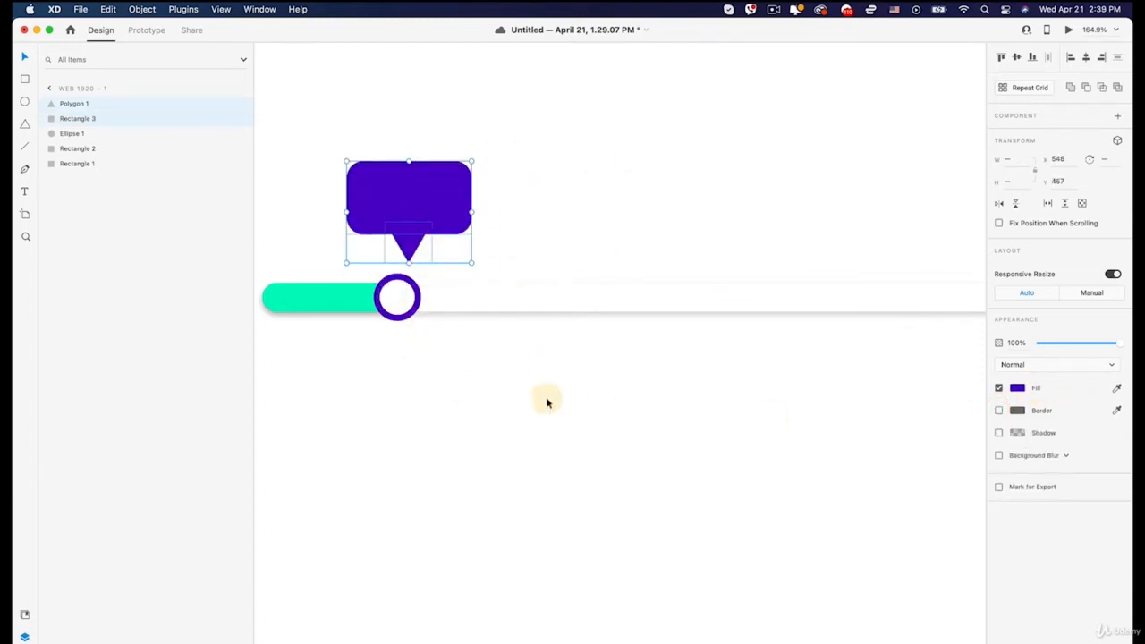
{"action": "left_click", "coordinate": [543, 426]}
Step: Move the rounded rectangle and triangle together so the pointer is centered above the circle
{"action": "key", "text": "space"}
{"action": "left_click_drag", "start_coordinate": [543, 410], "coordinate": [670, 404]}
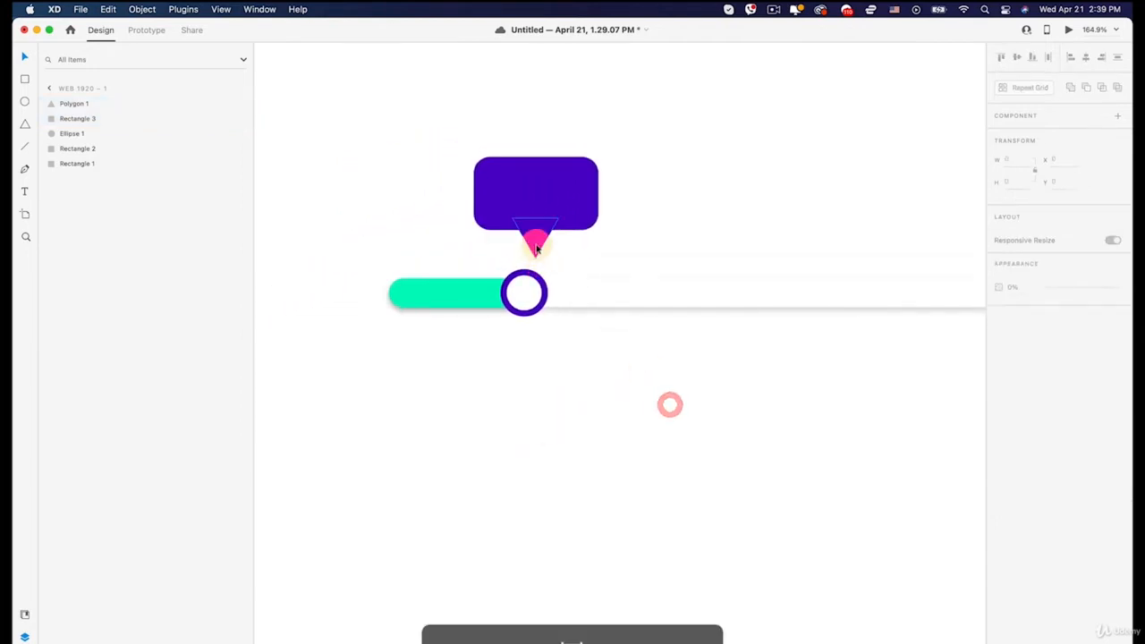
{"action": "left_click", "coordinate": [537, 249]}
{"action": "left_click", "coordinate": [552, 196], "text": "shift"}
{"action": "left_click_drag", "start_coordinate": [562, 204], "coordinate": [549, 206]}
{"action": "left_click", "coordinate": [531, 419]}
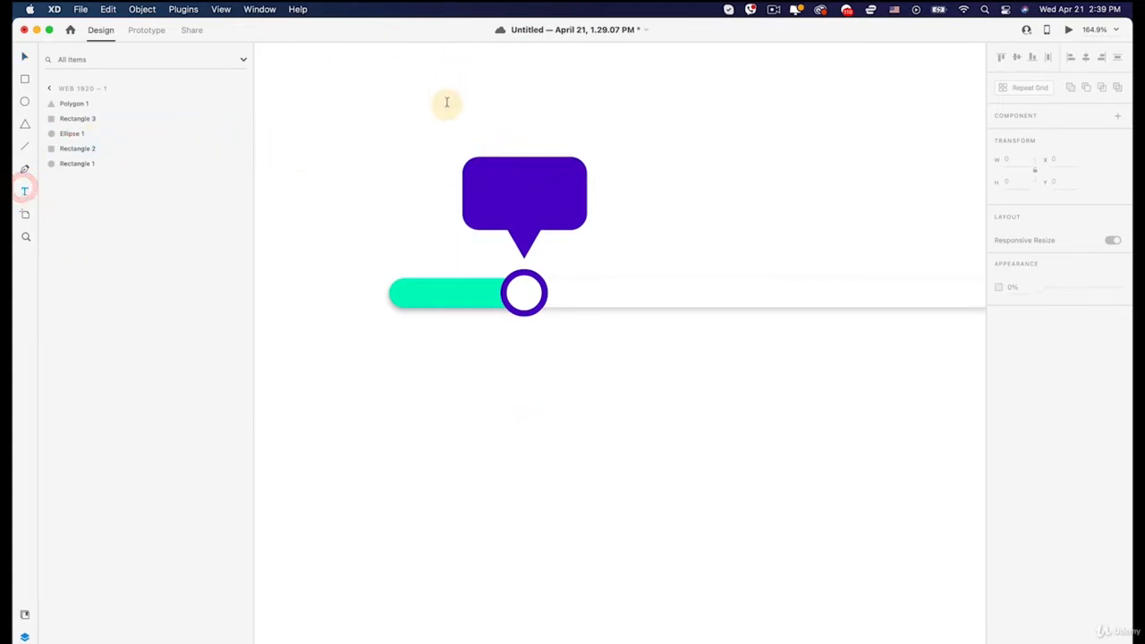
Step: Add a text inside the purple bubble with the digits 1 and 2 on separate lines
{"action": "left_click", "coordinate": [507, 173]}
{"action": "left_click", "coordinate": [506, 182]}
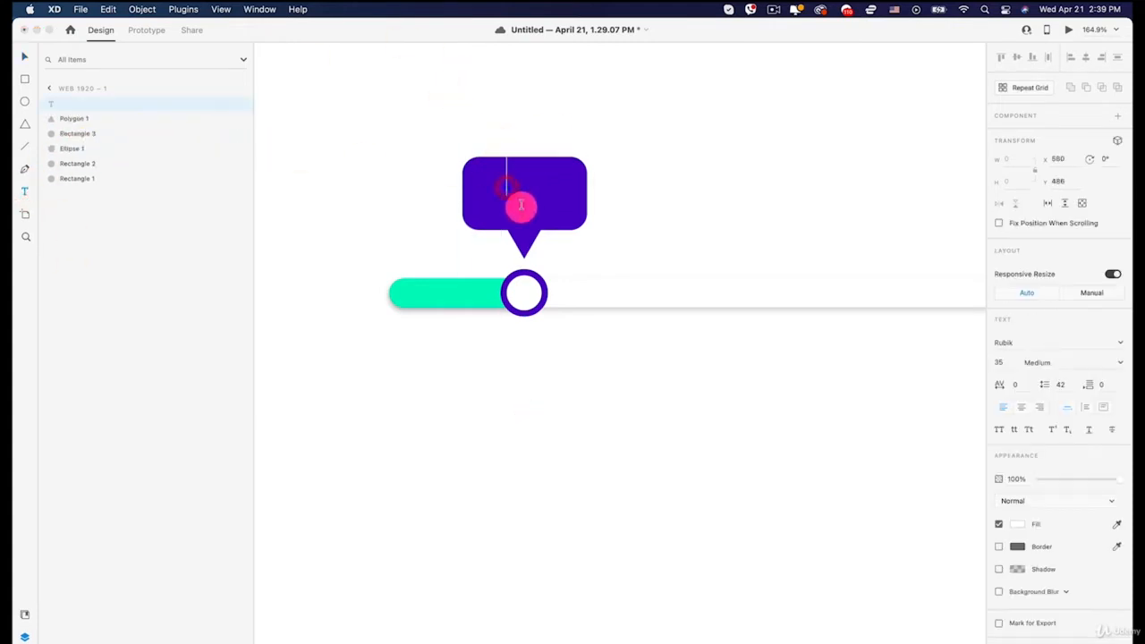
{"action": "type", "text": "1"}
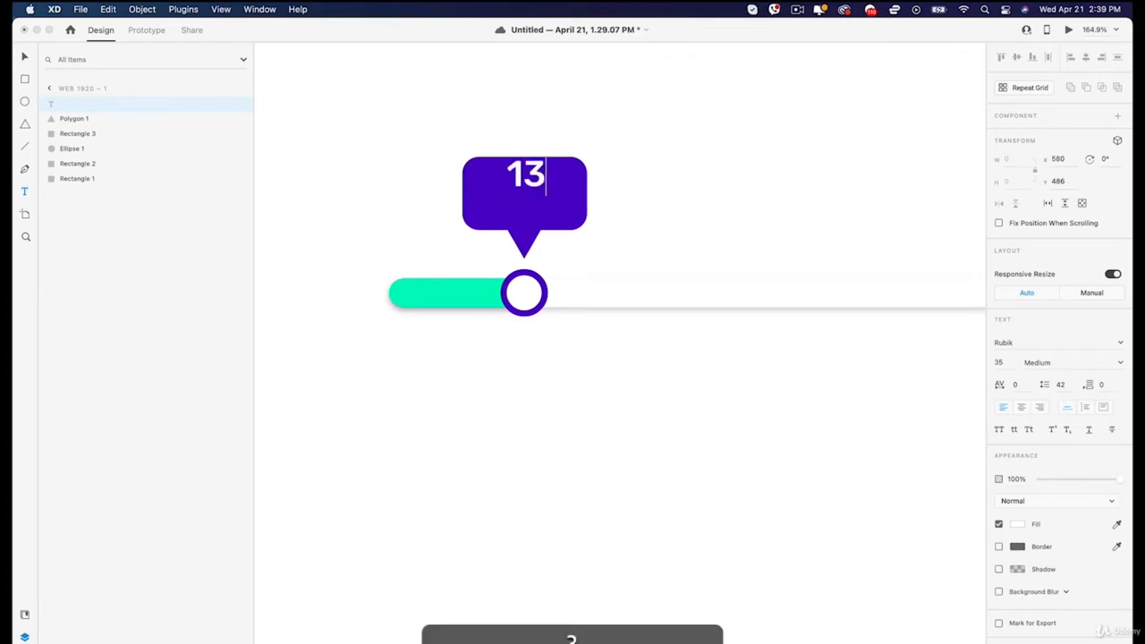
{"action": "key", "text": "Return"}
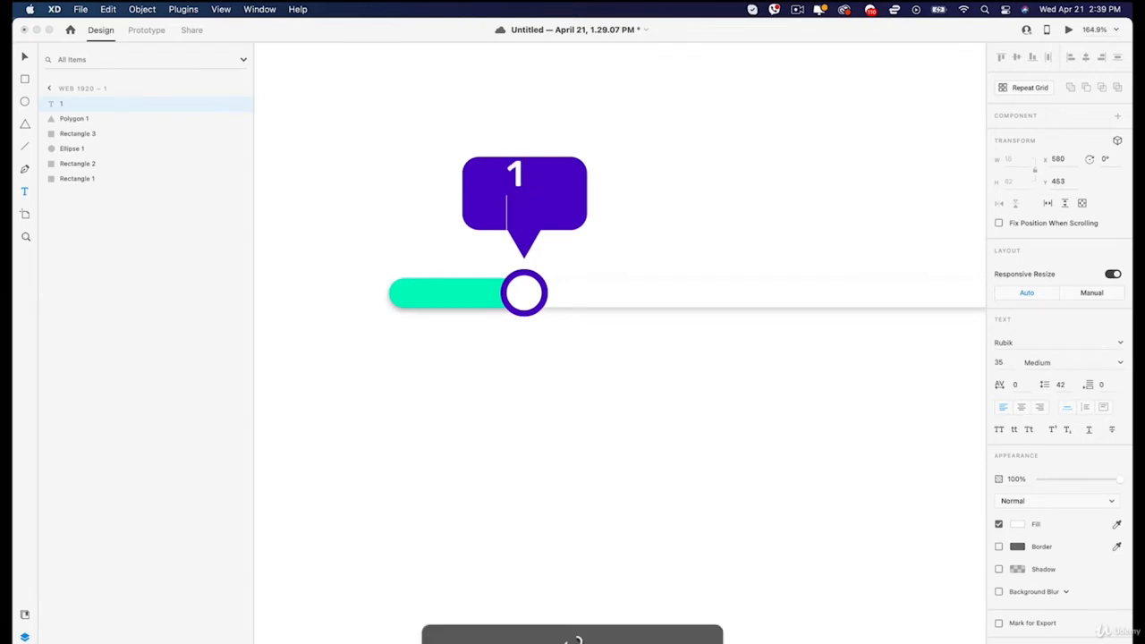
{"action": "type", "text": "2"}
{"action": "left_click", "coordinate": [491, 150]}
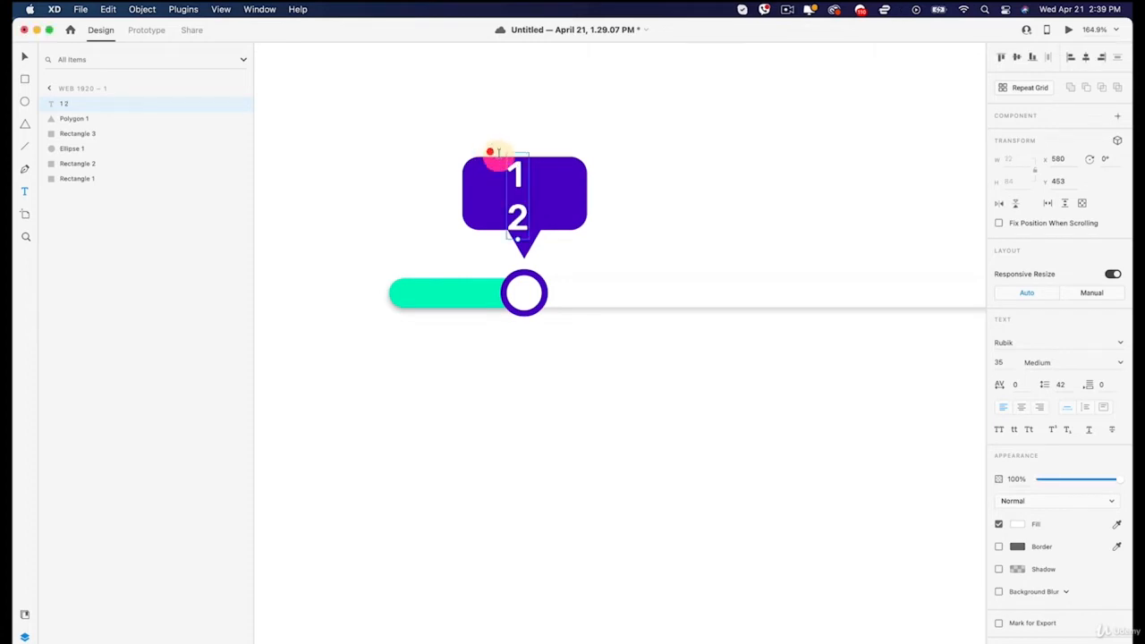
Step: Set the text fill to dark grey and extend the column with the digits 3 to 9 and 0, one per line
{"action": "left_click", "coordinate": [1020, 525]}
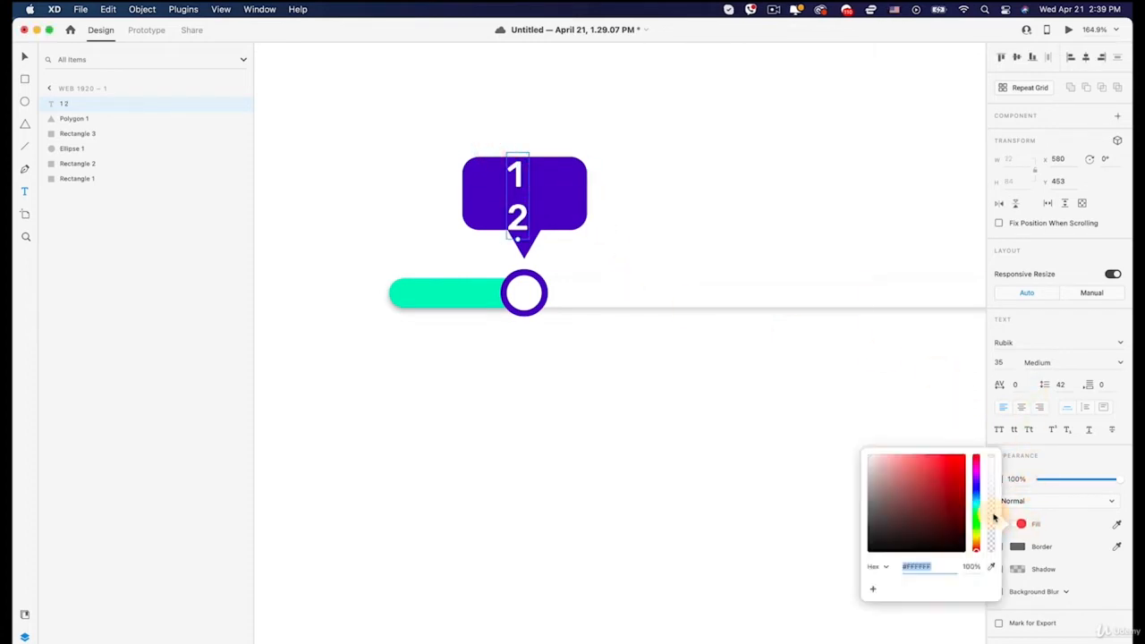
{"action": "left_click", "coordinate": [797, 532]}
{"action": "double_click", "coordinate": [520, 226]}
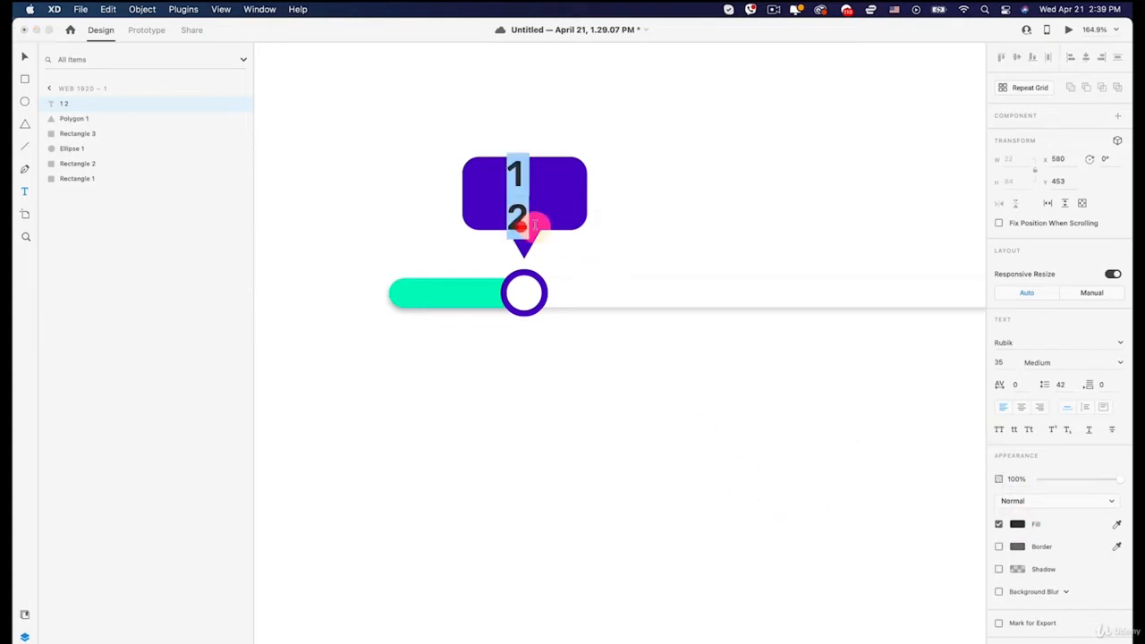
{"action": "left_click", "coordinate": [530, 224]}
{"action": "key", "text": "Return"}
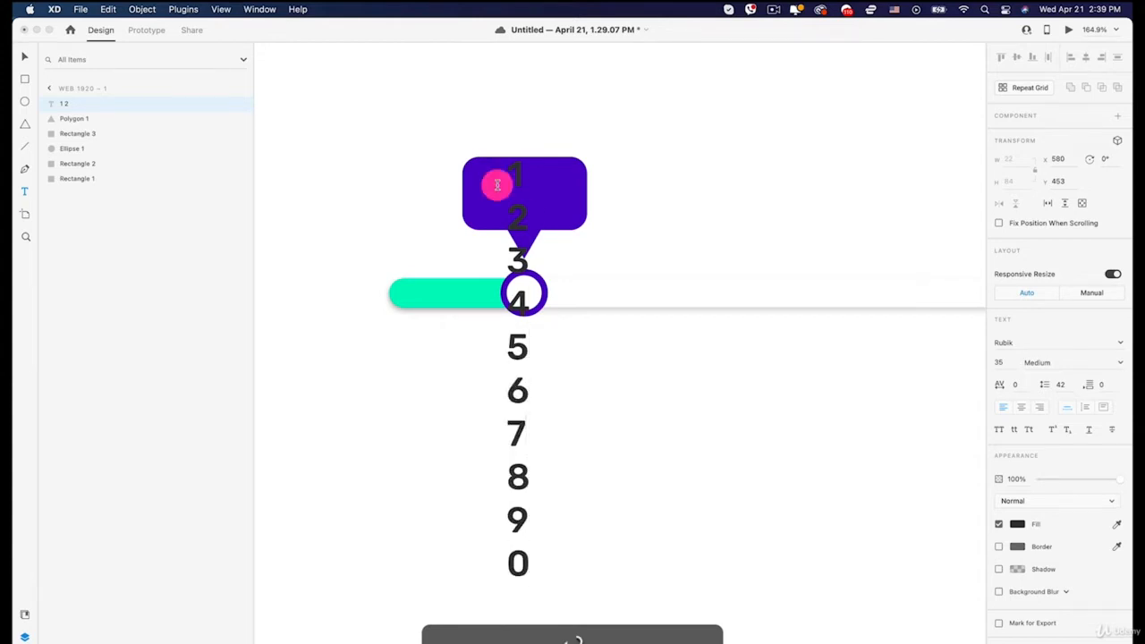
{"action": "left_click", "coordinate": [24, 57]}
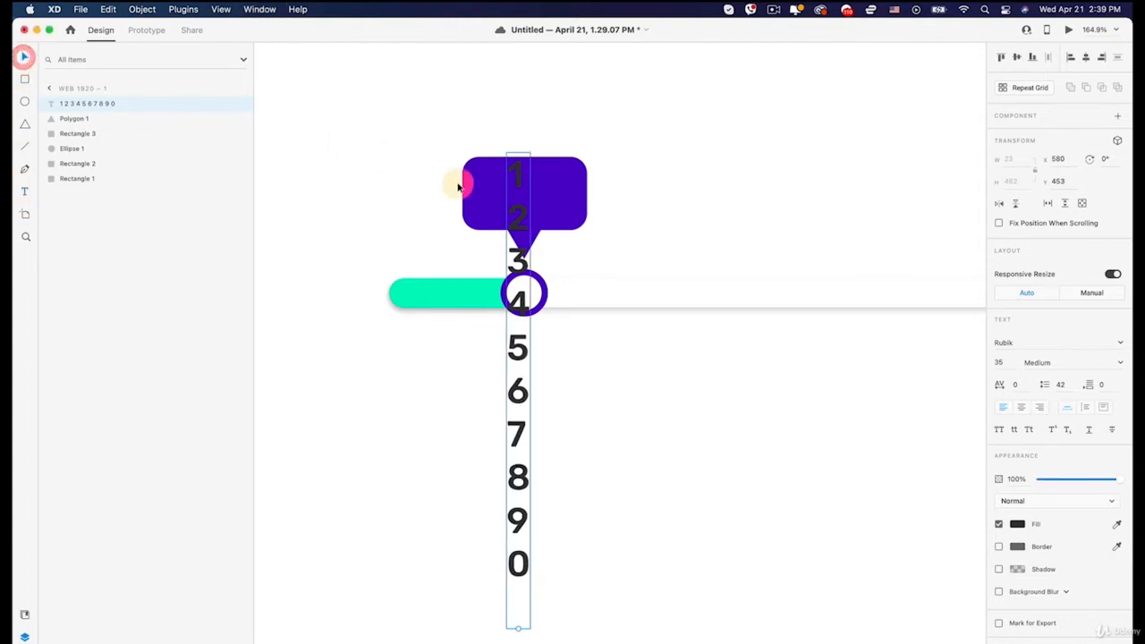
Step: Move the number column so its 1 sits in the left half of the purple bubble
{"action": "left_click_drag", "start_coordinate": [516, 174], "coordinate": [500, 195]}
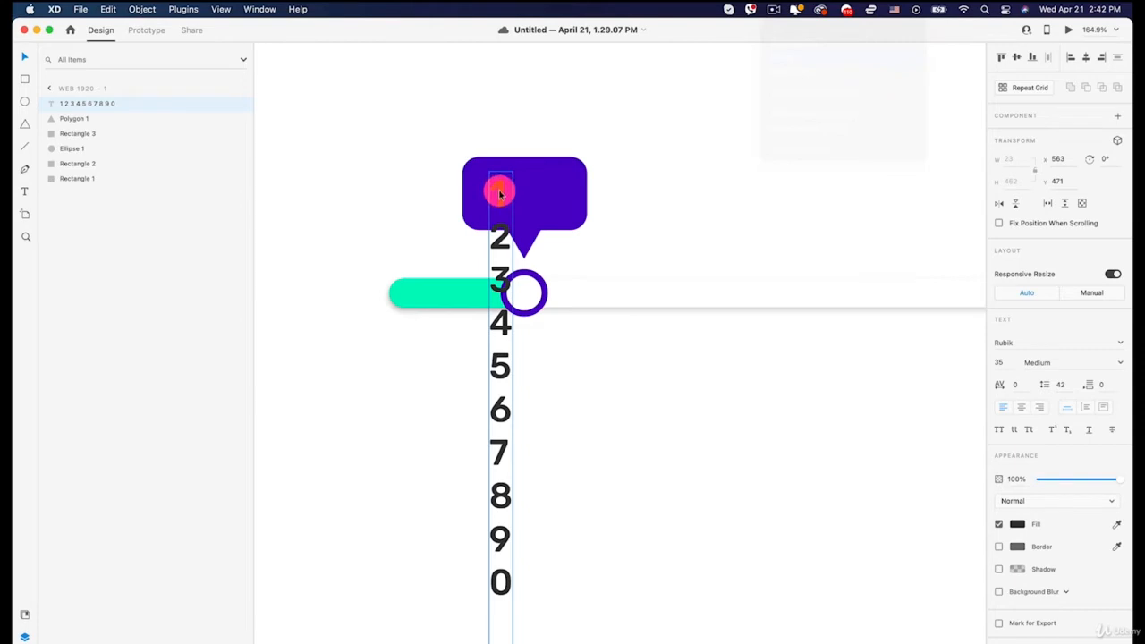
{"action": "left_click_drag", "start_coordinate": [499, 195], "coordinate": [532, 196]}
{"action": "key", "text": "Delete"}
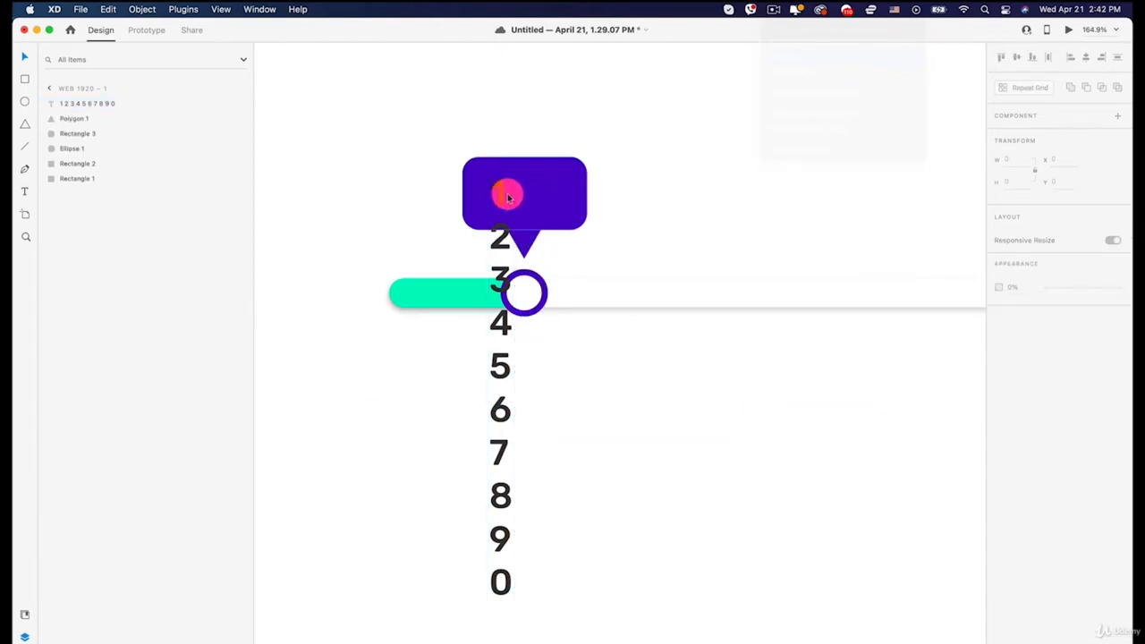
{"action": "left_click", "coordinate": [507, 195]}
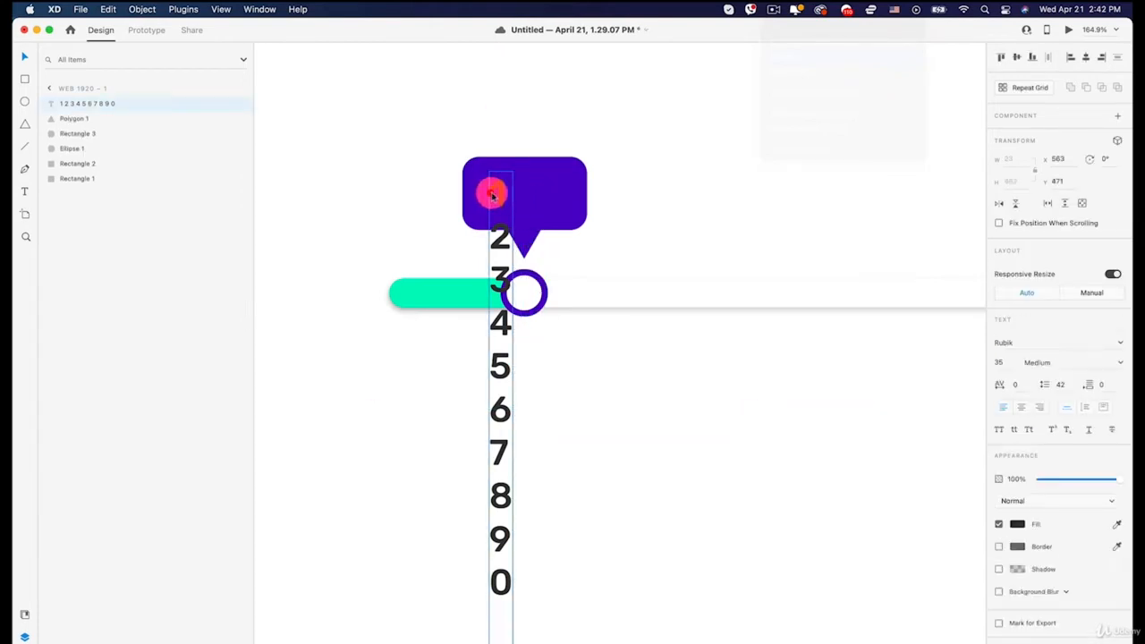
Step: Set the number column's font size to 54 and shift it vertically to Y 462
{"action": "left_click", "coordinate": [1018, 383]}
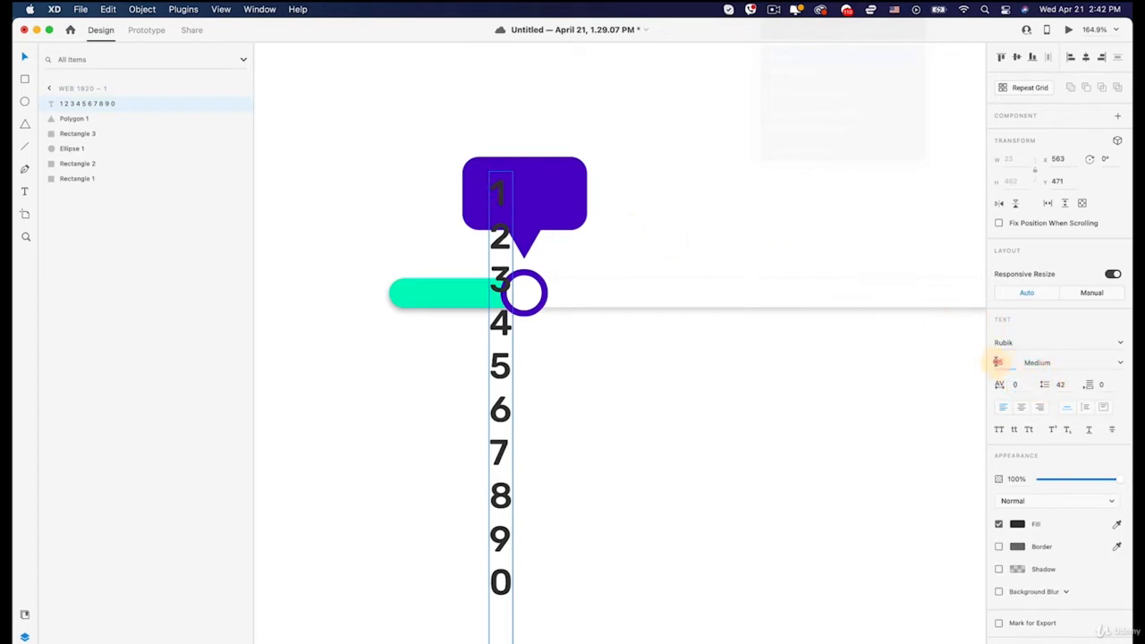
{"action": "key", "text": "shift+Up"}
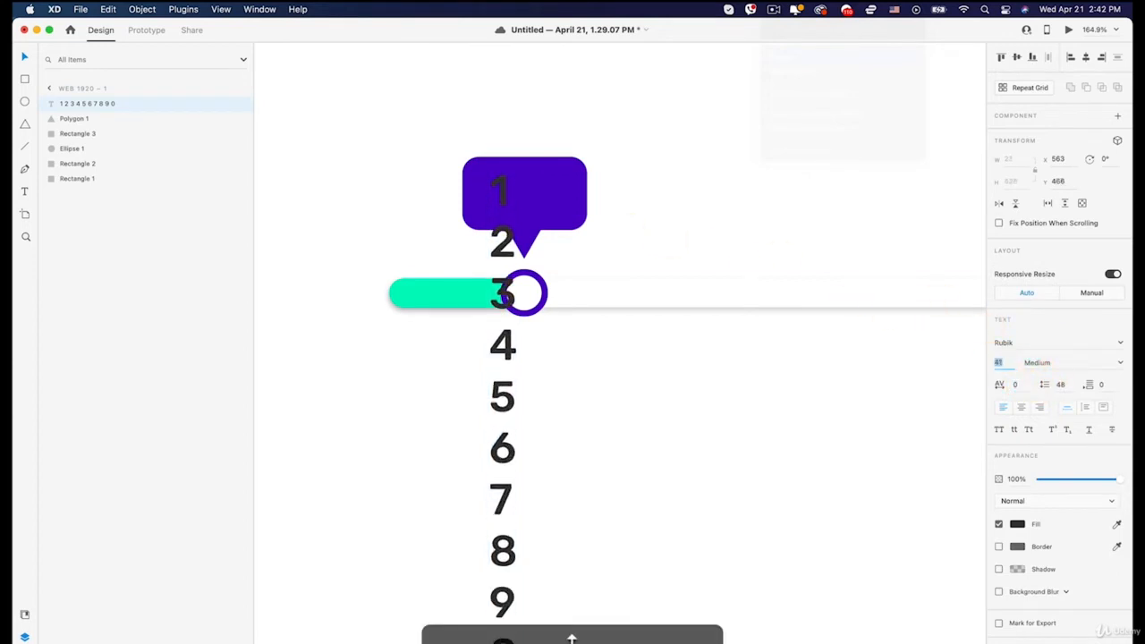
{"action": "key", "text": "shift+Up"}
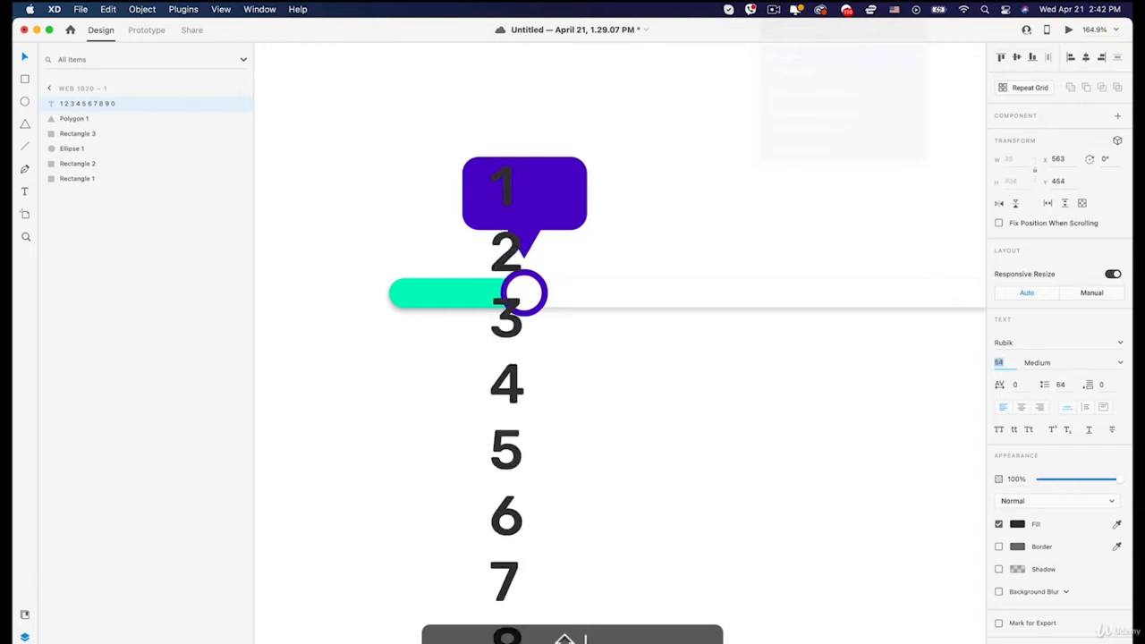
{"action": "left_click", "coordinate": [506, 198]}
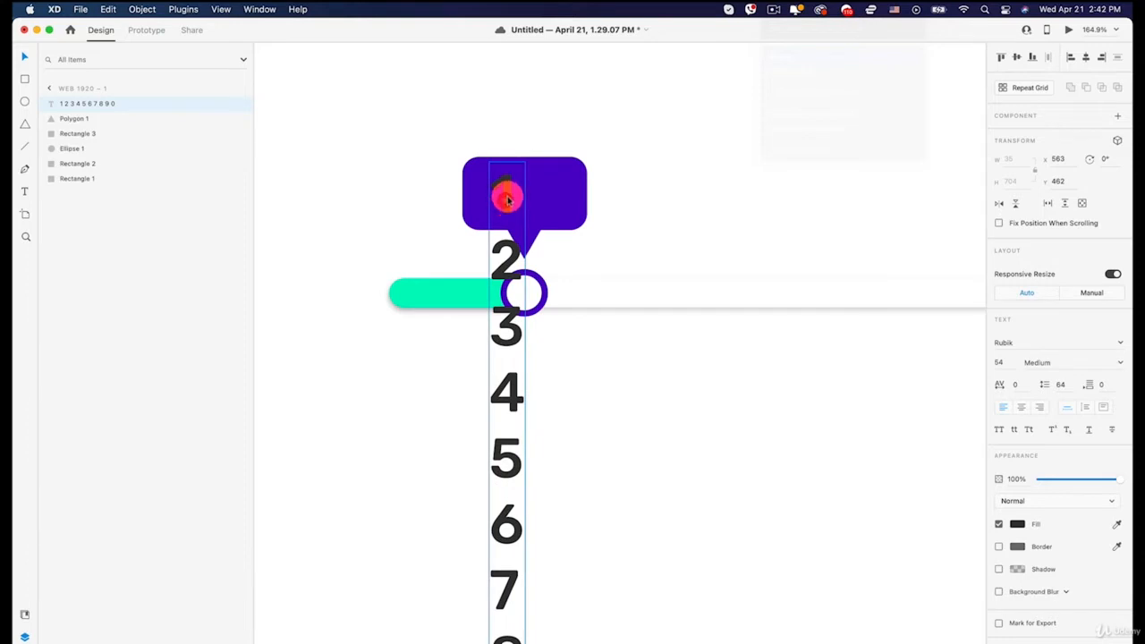
Step: Duplicate the number column directly to its right and append a second 1-to-0 sequence to the copy, one digit per line
{"action": "left_click_drag", "start_coordinate": [507, 195], "coordinate": [544, 187]}
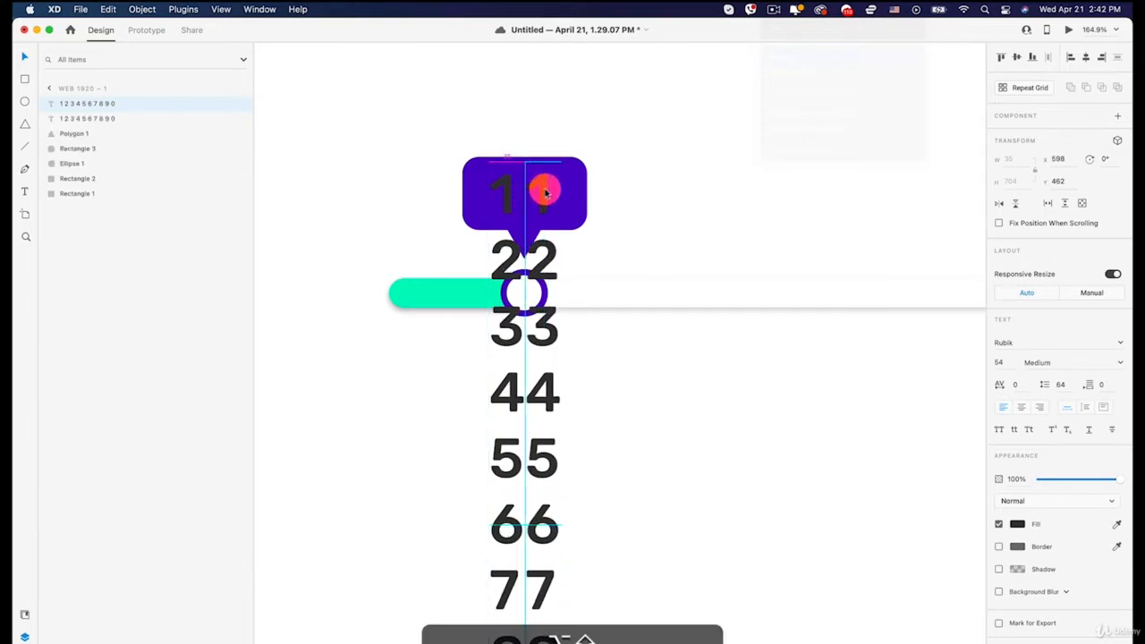
{"action": "scroll", "coordinate": [563, 268], "scroll_direction": "down", "scroll_amount": 5}
{"action": "scroll", "coordinate": [572, 304], "scroll_direction": "down", "scroll_amount": 2}
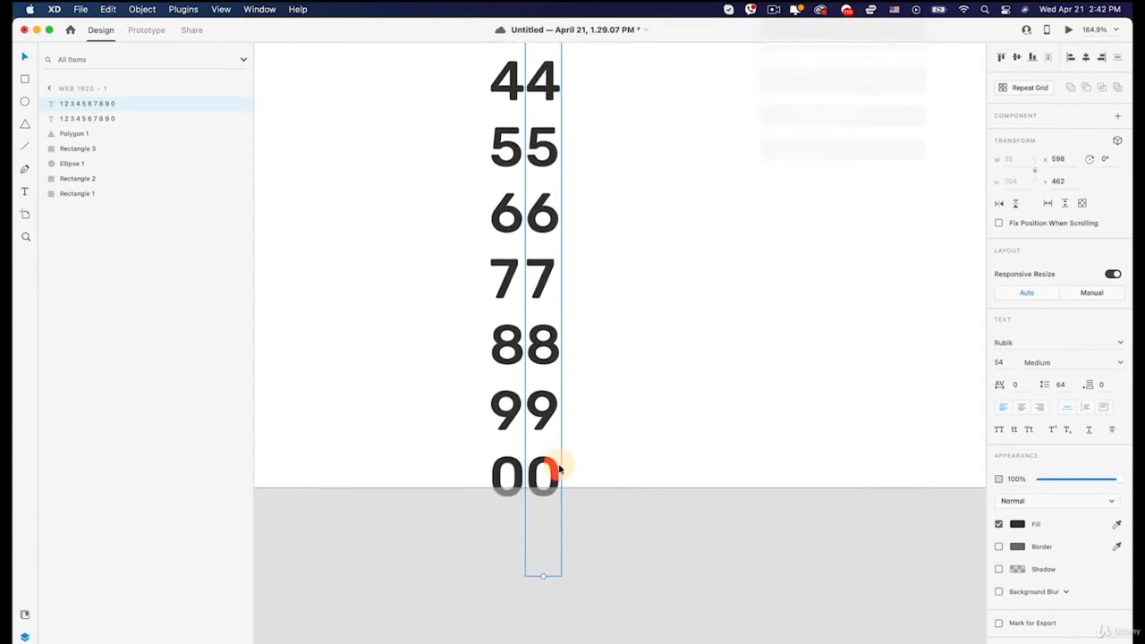
{"action": "double_click", "coordinate": [548, 483]}
{"action": "left_click", "coordinate": [555, 488]}
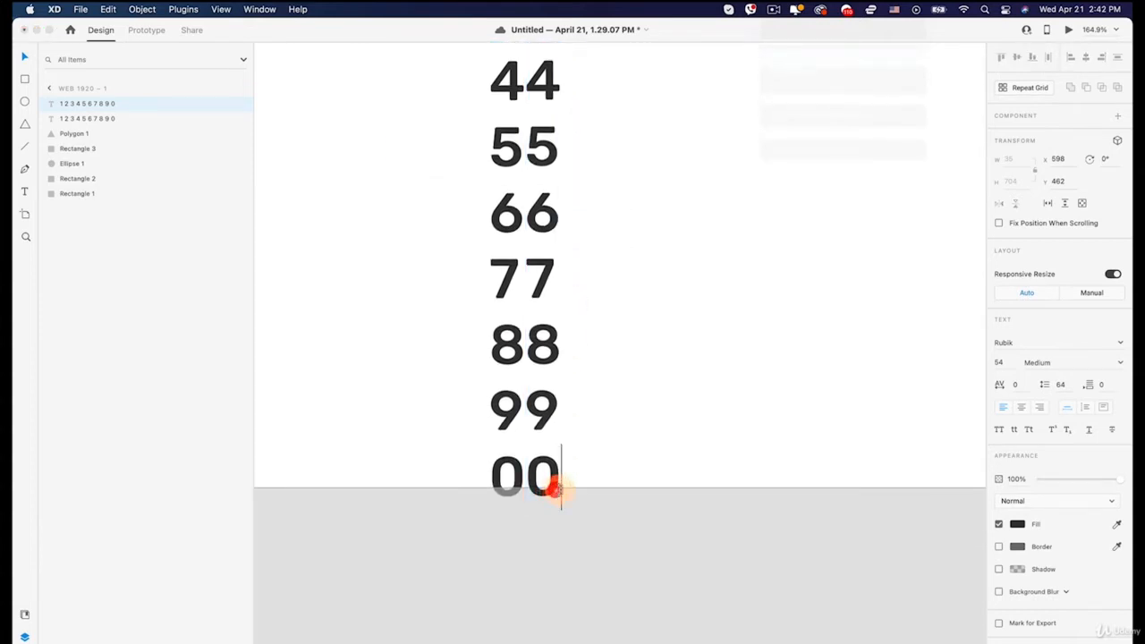
{"action": "key", "text": "Return"}
{"action": "type", "text": "1"}
{"action": "key", "text": "Return"}
{"action": "type", "text": "2"}
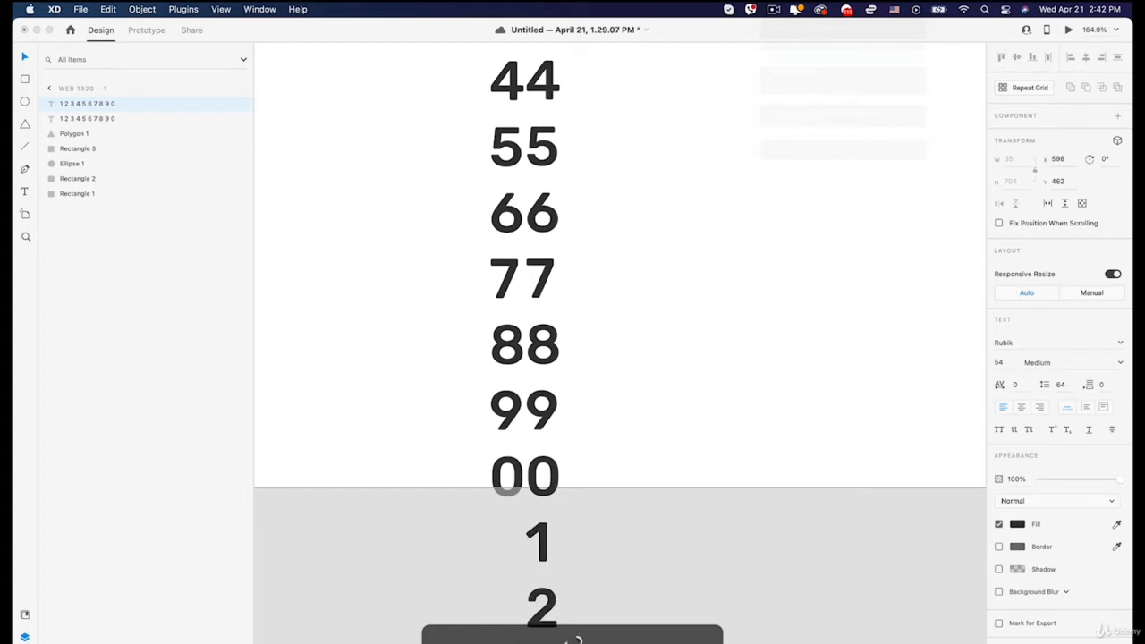
{"action": "left_click", "coordinate": [24, 57]}
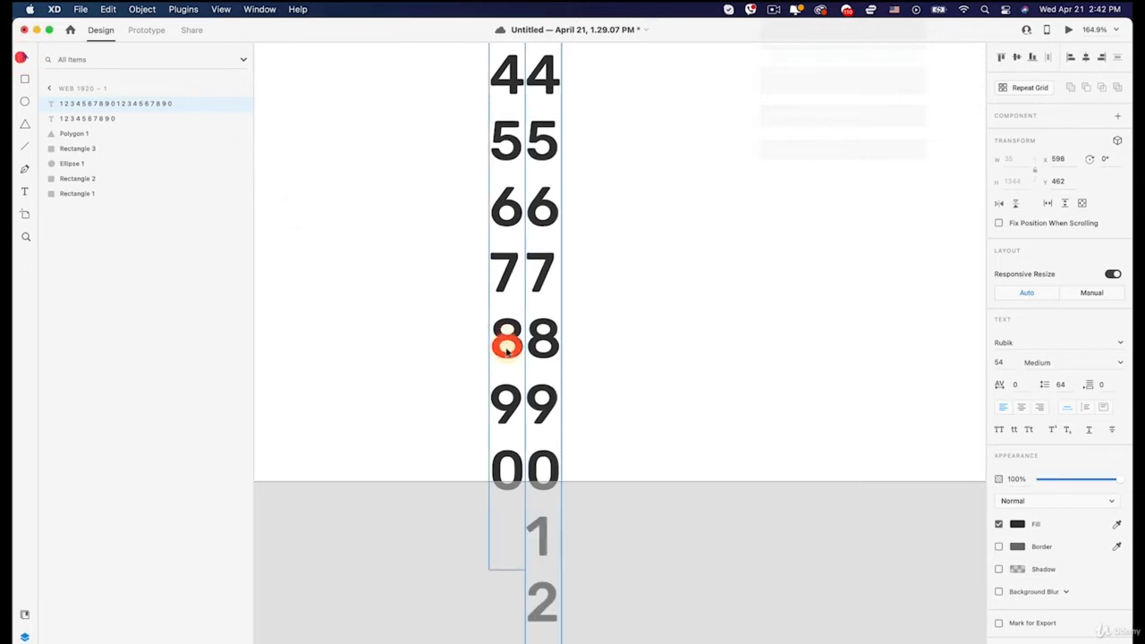
Step: Fill both number columns with white (#FFFFFF) and group them
{"action": "scroll", "coordinate": [506, 332], "scroll_direction": "down", "scroll_amount": 10}
{"action": "scroll", "coordinate": [523, 400], "scroll_direction": "up", "scroll_amount": 10}
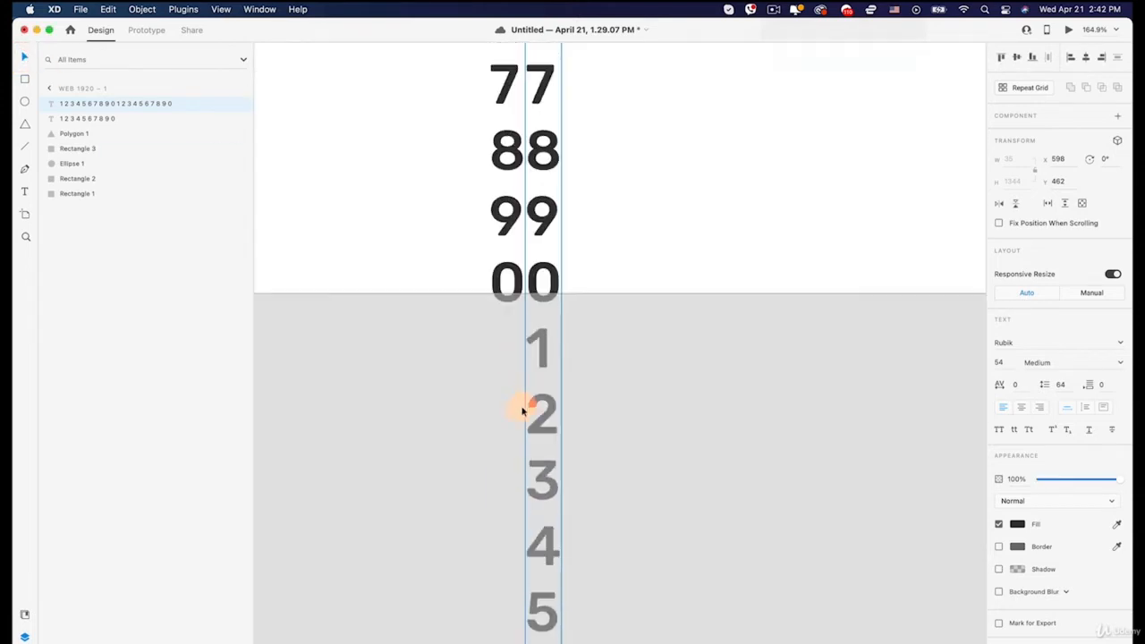
{"action": "scroll", "coordinate": [523, 398], "scroll_direction": "down", "scroll_amount": 5}
{"action": "left_click_drag", "start_coordinate": [589, 231], "coordinate": [603, 338]}
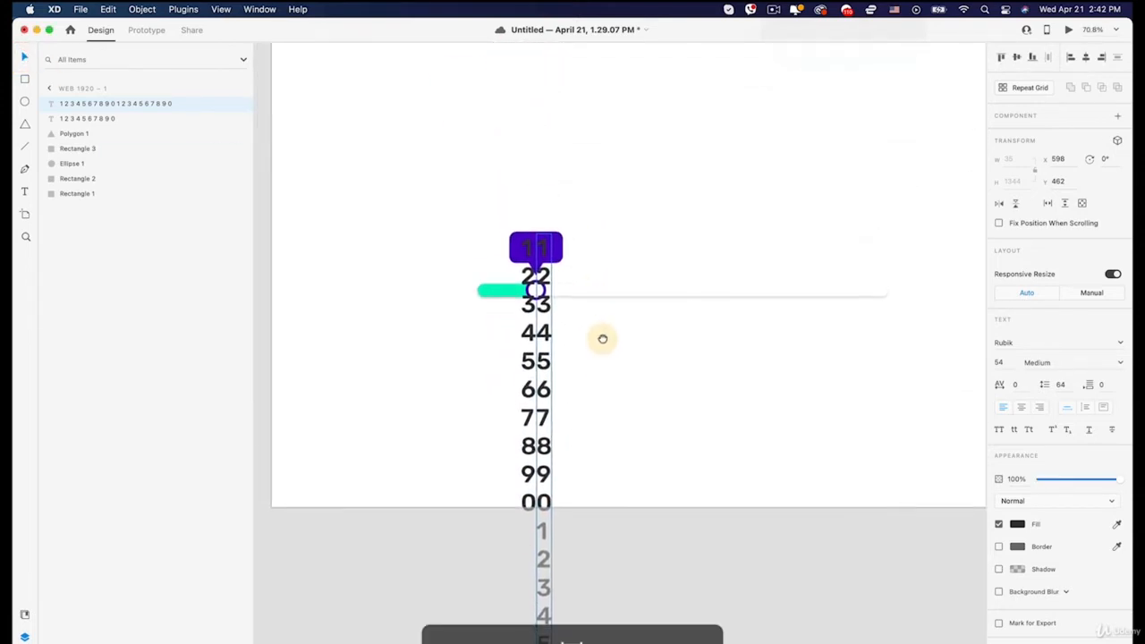
{"action": "scroll", "coordinate": [526, 276], "scroll_direction": "up", "scroll_amount": 5}
{"action": "left_click", "coordinate": [527, 279], "text": "shift"}
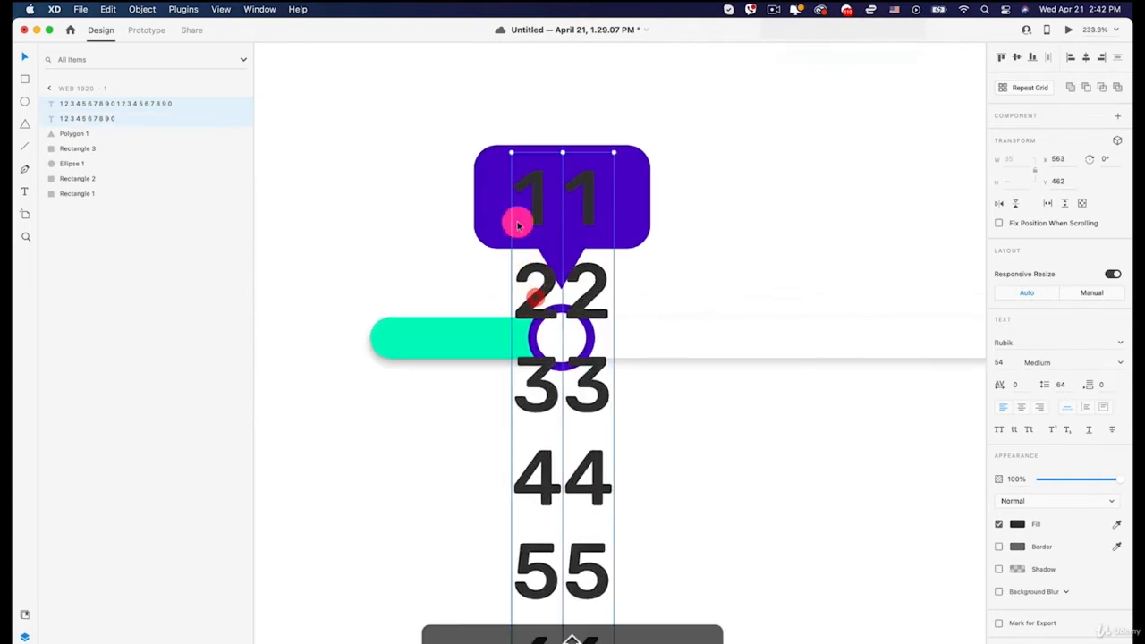
{"action": "left_click", "coordinate": [1022, 525]}
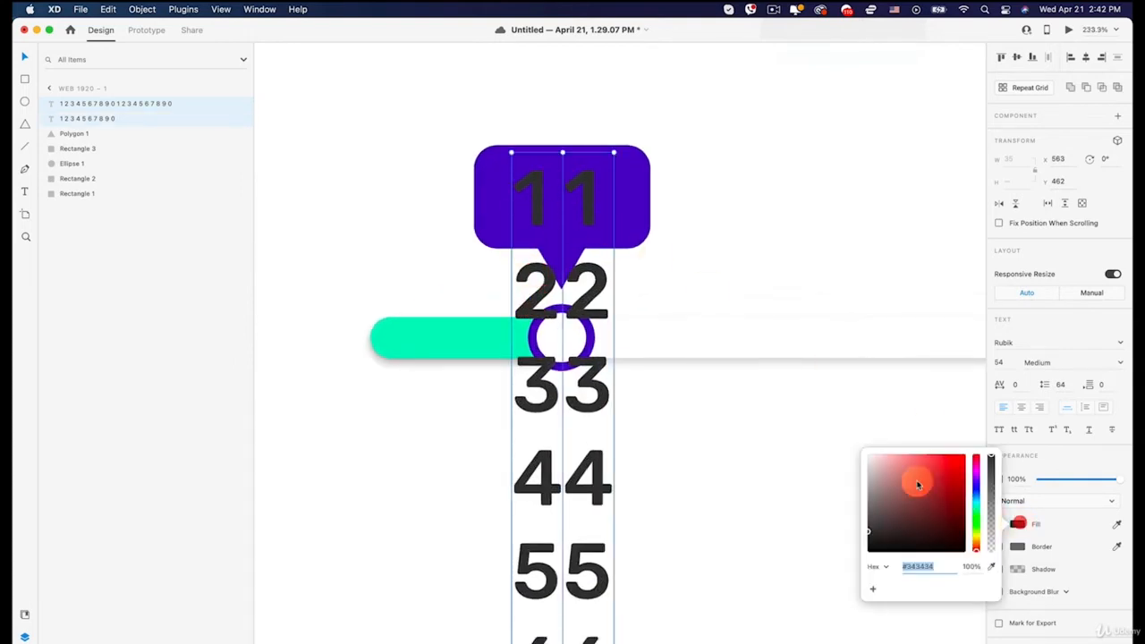
{"action": "left_click_drag", "start_coordinate": [918, 483], "coordinate": [718, 367]}
{"action": "left_click", "coordinate": [577, 197]}
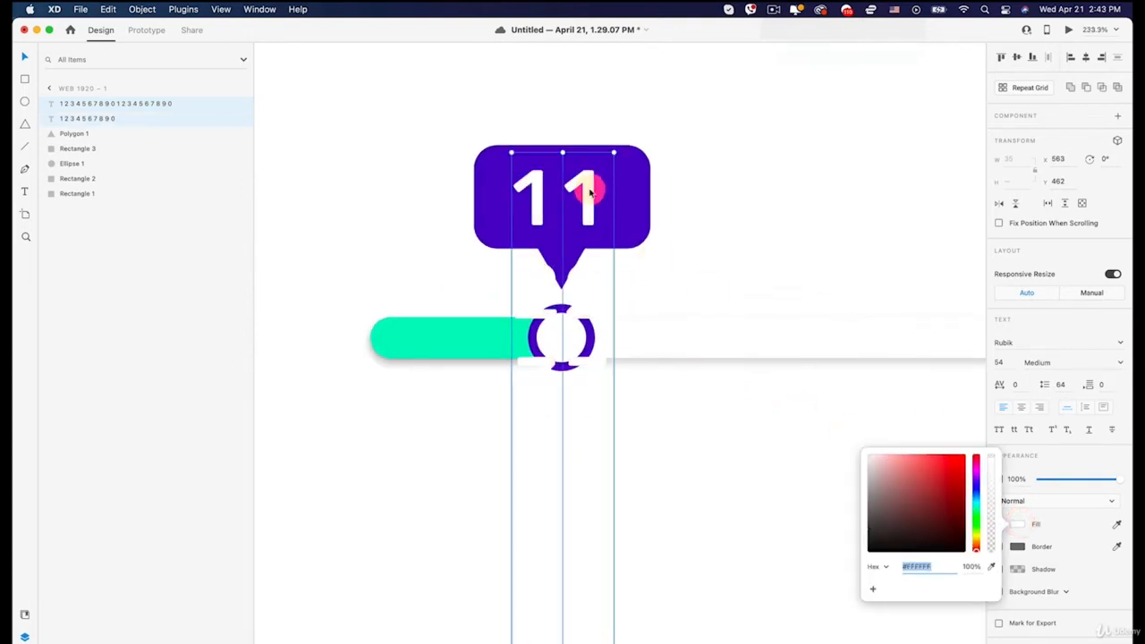
{"action": "right_click", "coordinate": [589, 192]}
{"action": "left_click", "coordinate": [615, 317]}
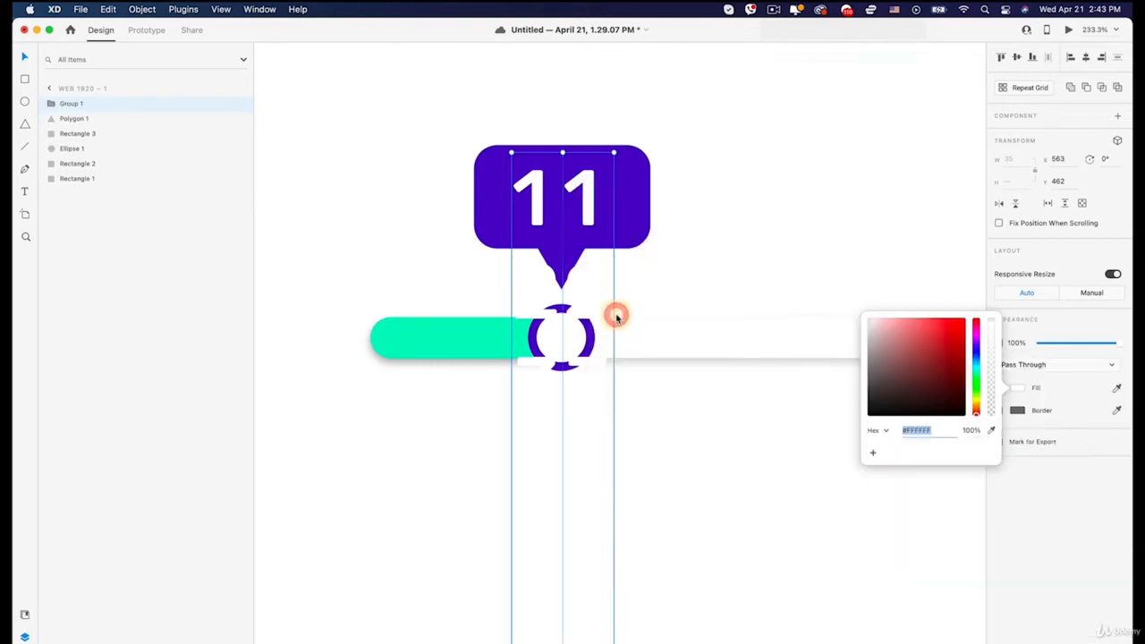
Step: Paste a copy of the bubble's rounded rectangle in place on top of the number group
{"action": "left_click", "coordinate": [633, 205]}
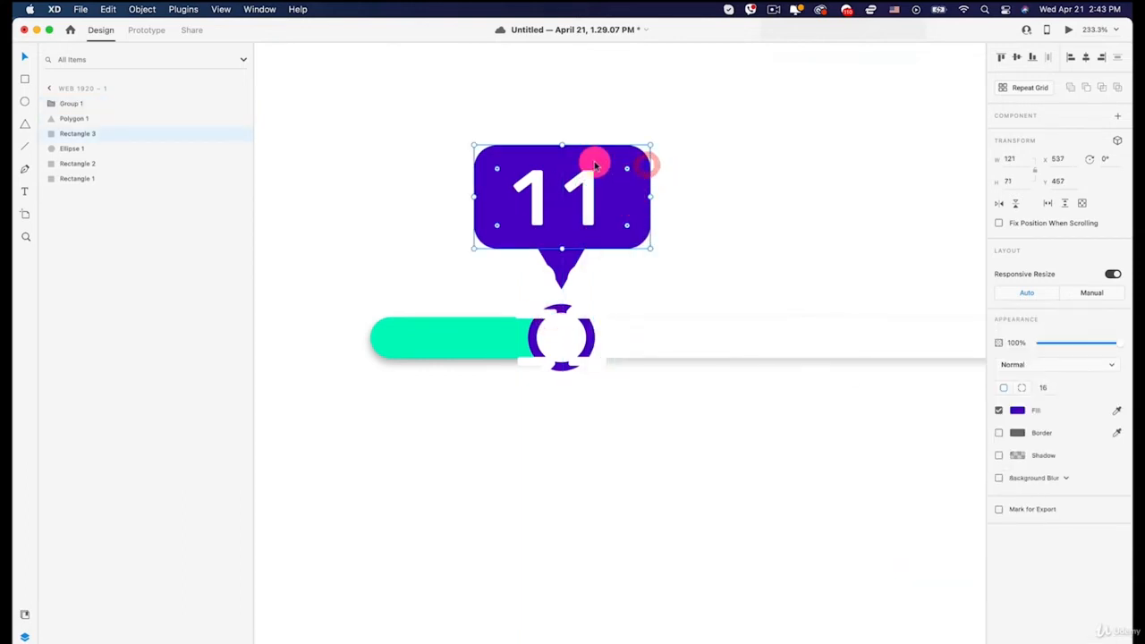
{"action": "key", "text": "super+c"}
{"action": "key", "text": "super+v"}
{"action": "left_click_drag", "start_coordinate": [596, 187], "coordinate": [815, 188]}
{"action": "key", "text": "super+z"}
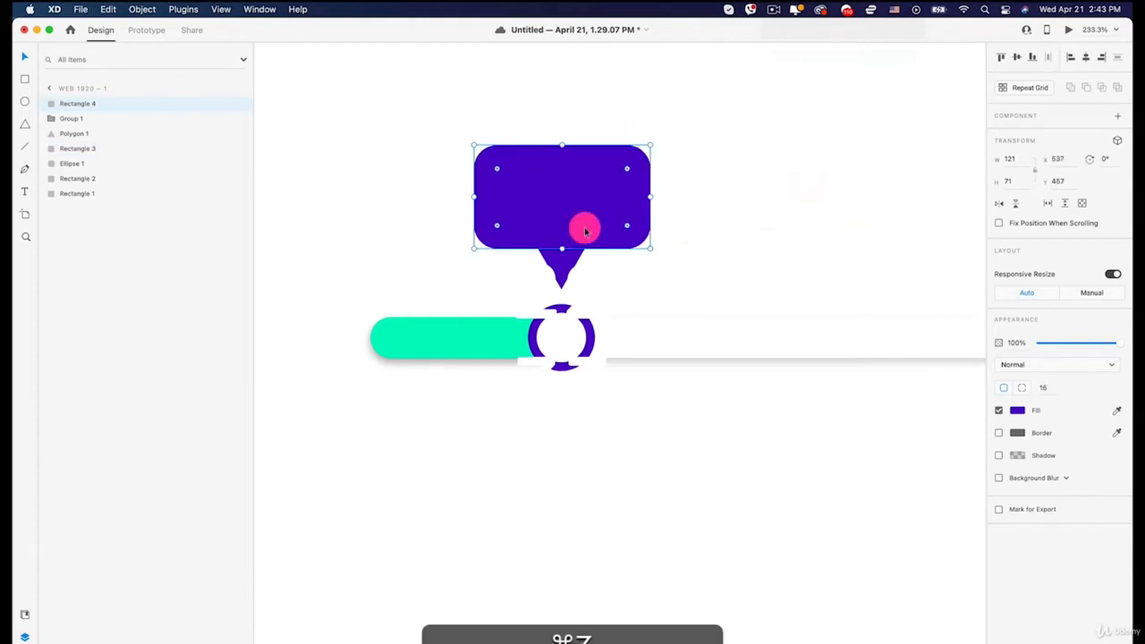
Step: Mask the number group with the copied rounded rectangle so only the digits inside the bubble show
{"action": "left_click", "coordinate": [640, 188], "text": "shift"}
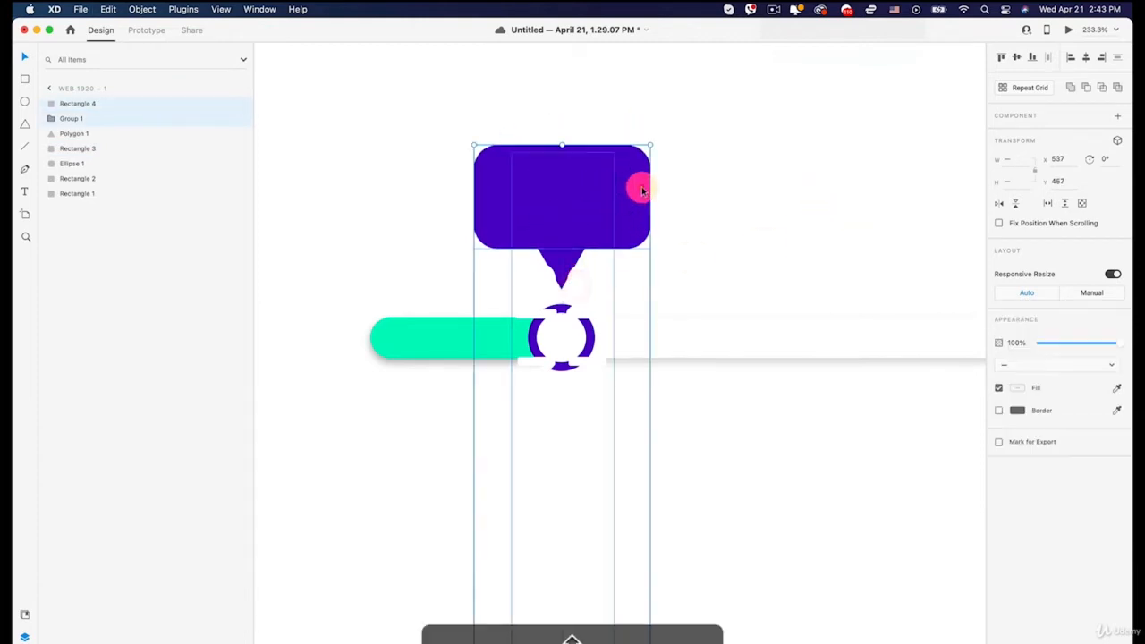
{"action": "right_click", "coordinate": [641, 190]}
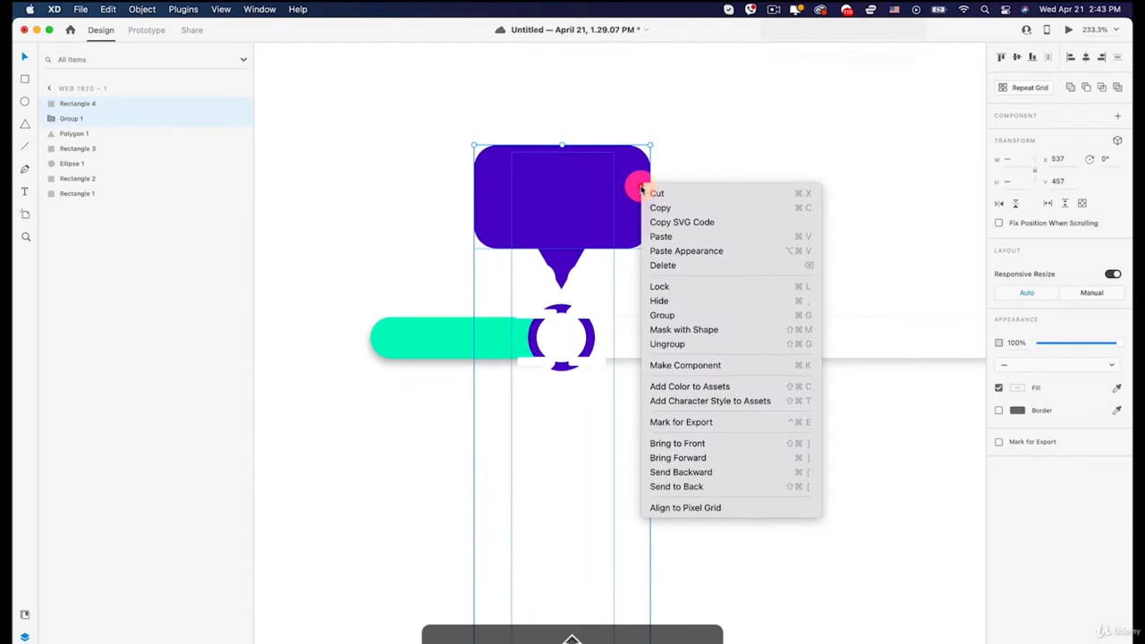
{"action": "left_click", "coordinate": [698, 332]}
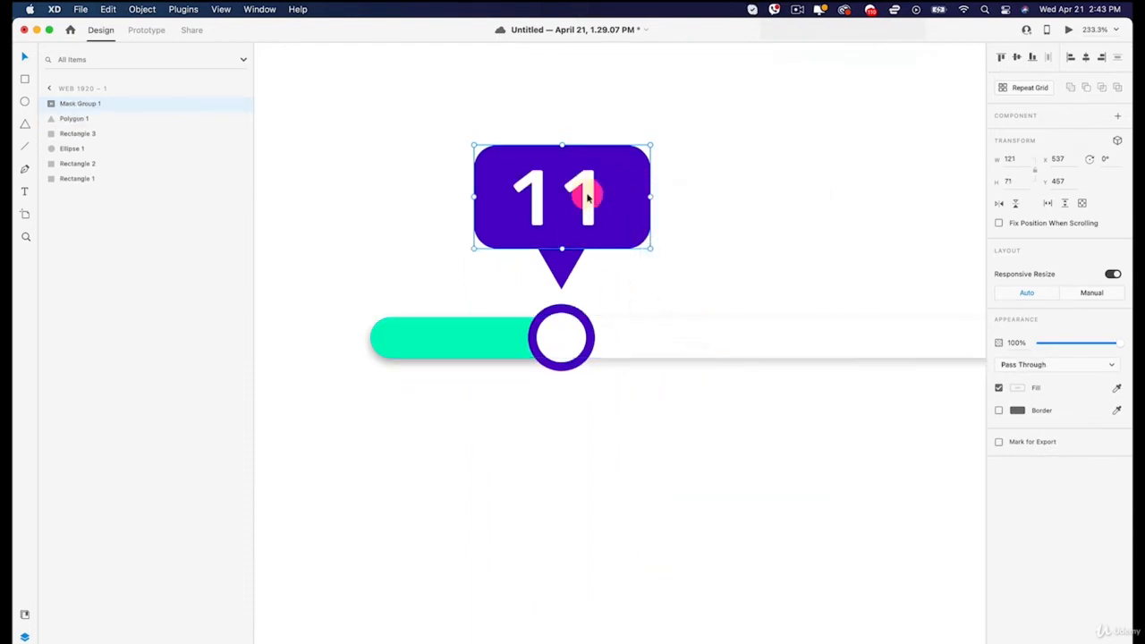
{"action": "double_click", "coordinate": [586, 197]}
{"action": "left_click", "coordinate": [772, 263]}
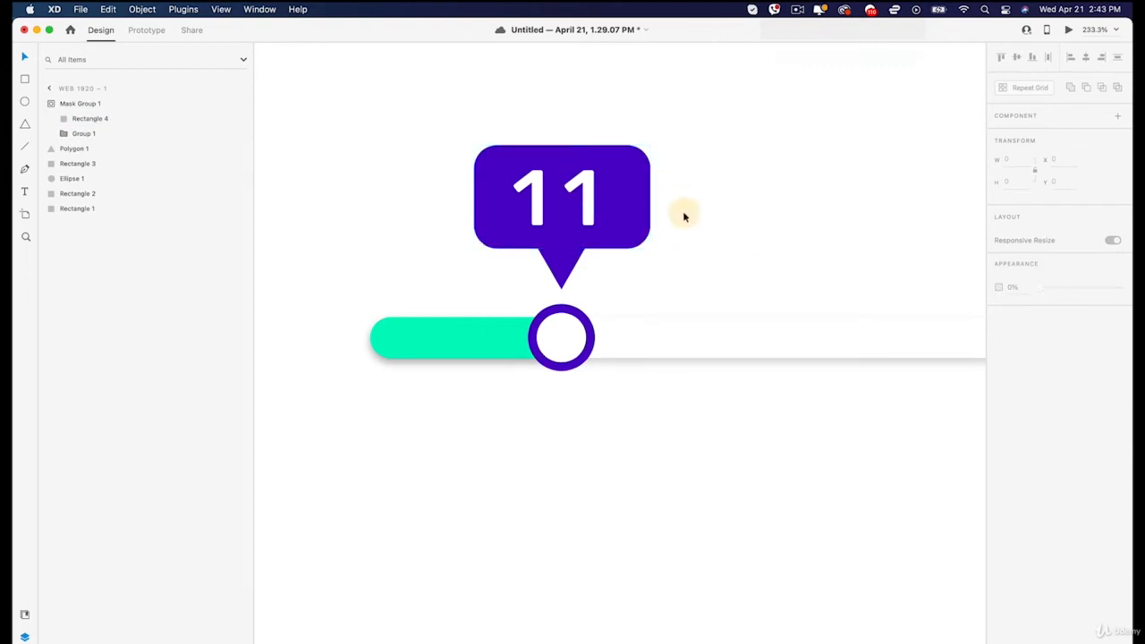
Step: Group the bubble's rounded rectangle, its pointer triangle and the masked number columns into one object
{"action": "left_click", "coordinate": [577, 187]}
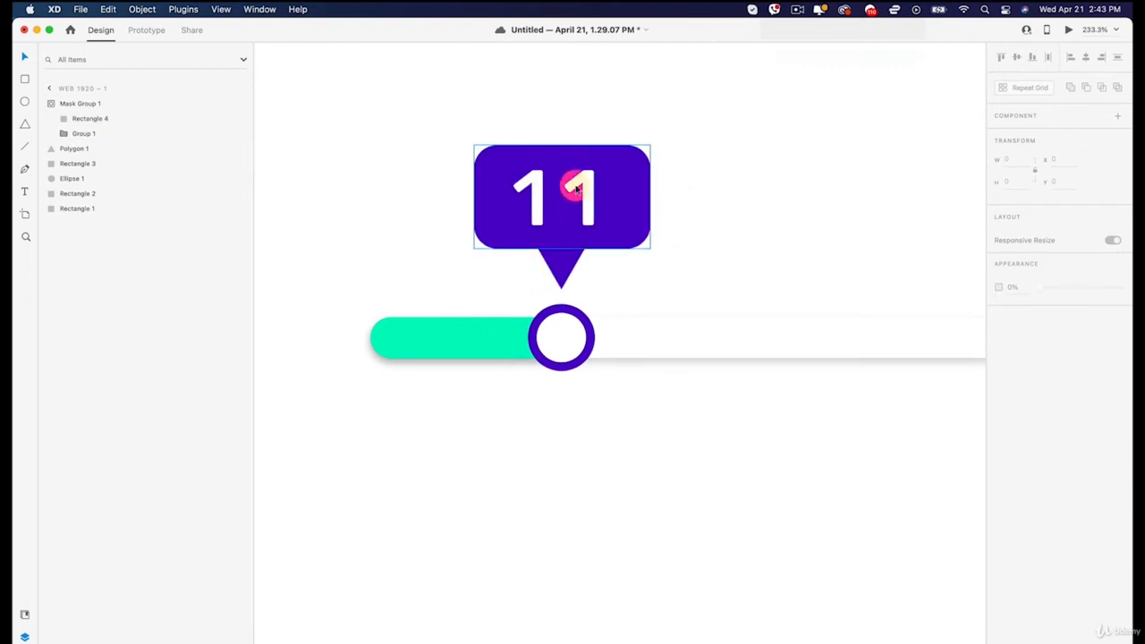
{"action": "left_click", "coordinate": [560, 263]}
{"action": "left_click", "coordinate": [566, 204], "text": "shift"}
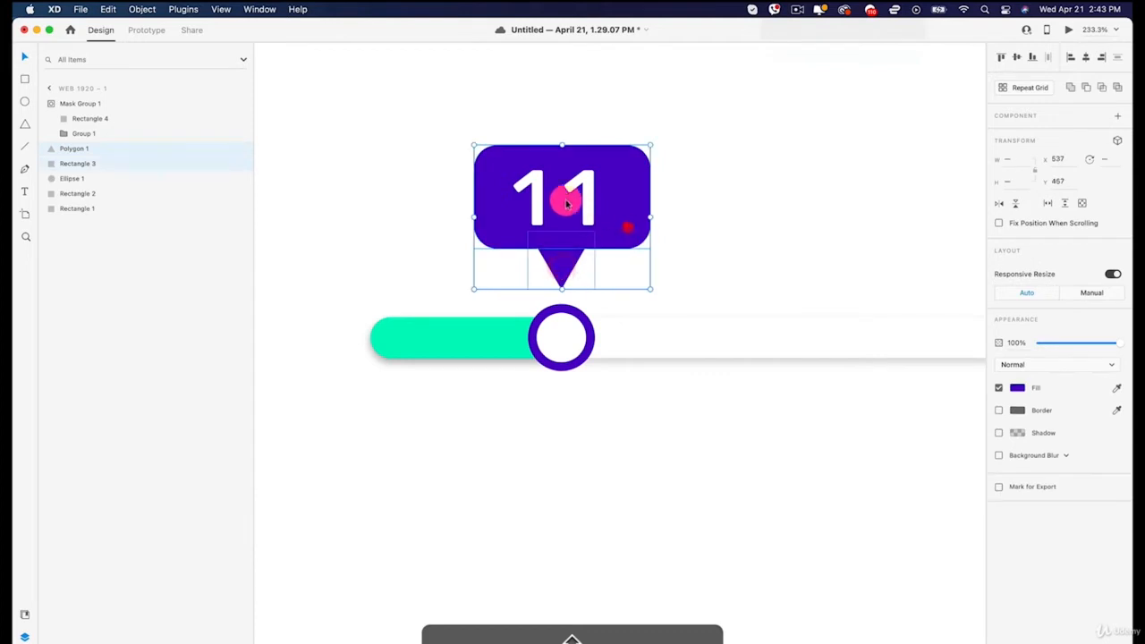
{"action": "left_click", "coordinate": [581, 183], "text": "shift"}
{"action": "right_click", "coordinate": [587, 186]}
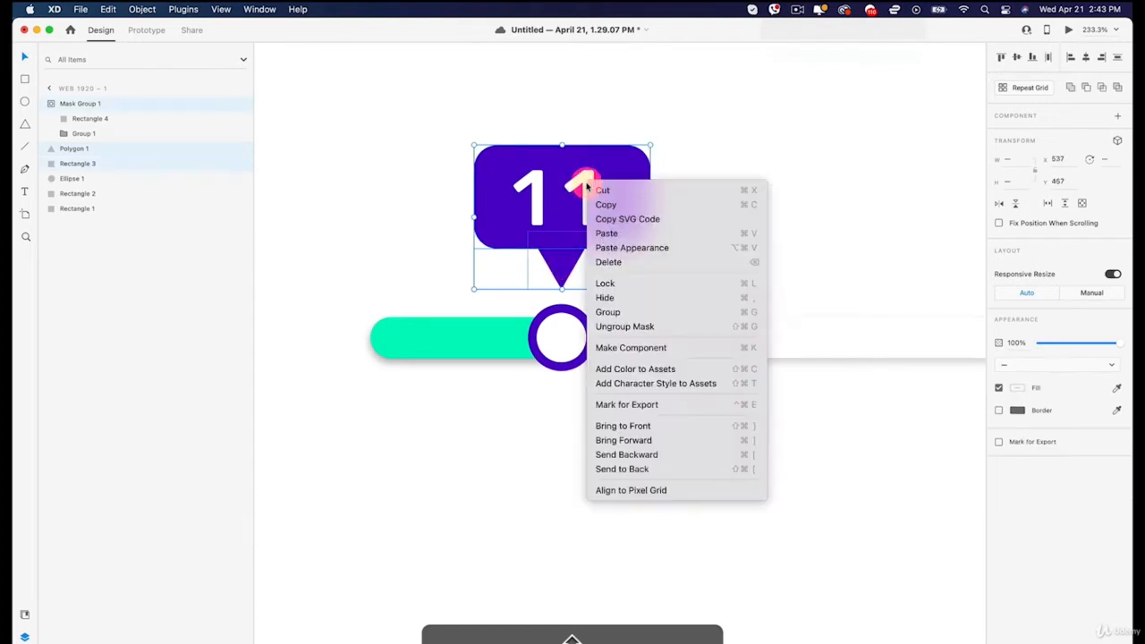
{"action": "left_click", "coordinate": [621, 307]}
{"action": "left_click_drag", "start_coordinate": [605, 198], "coordinate": [728, 174]}
{"action": "left_click_drag", "start_coordinate": [675, 207], "coordinate": [437, 115]}
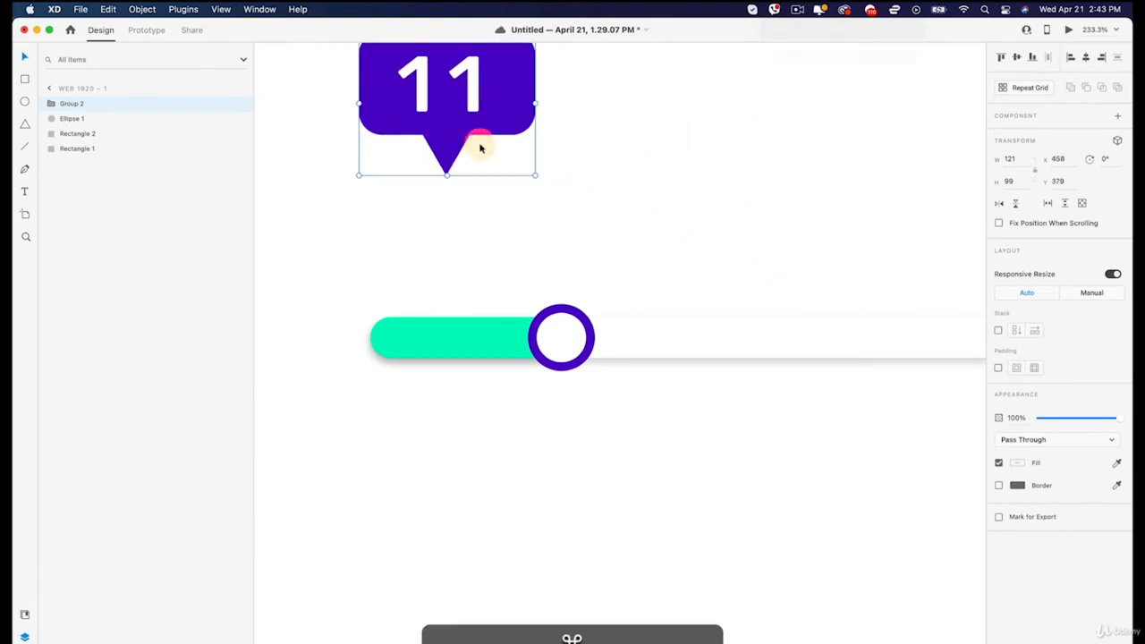
{"action": "key", "text": "super+z"}
{"action": "key", "text": "super+z"}
Step: Draw a rectangle about 1920 by 1058 over the artboard and fill it near-black (#1A1A1A)
{"action": "scroll", "coordinate": [621, 222], "scroll_direction": "down", "scroll_amount": 10}
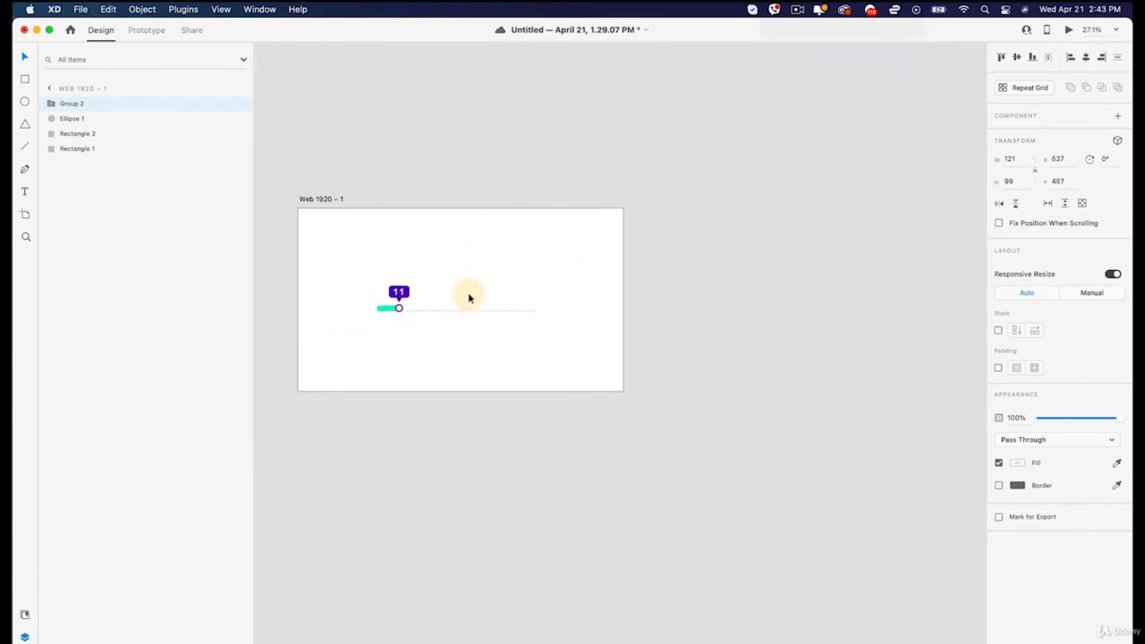
{"action": "key", "text": "space"}
{"action": "left_click_drag", "start_coordinate": [469, 274], "coordinate": [537, 271]}
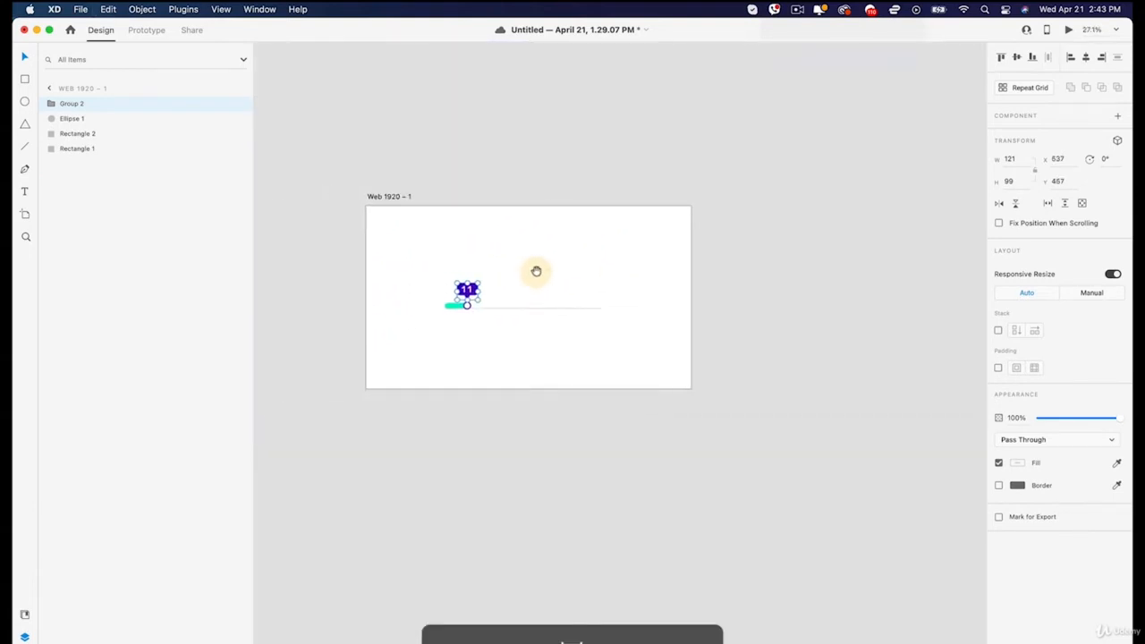
{"action": "scroll", "coordinate": [566, 263], "scroll_direction": "up", "scroll_amount": 1}
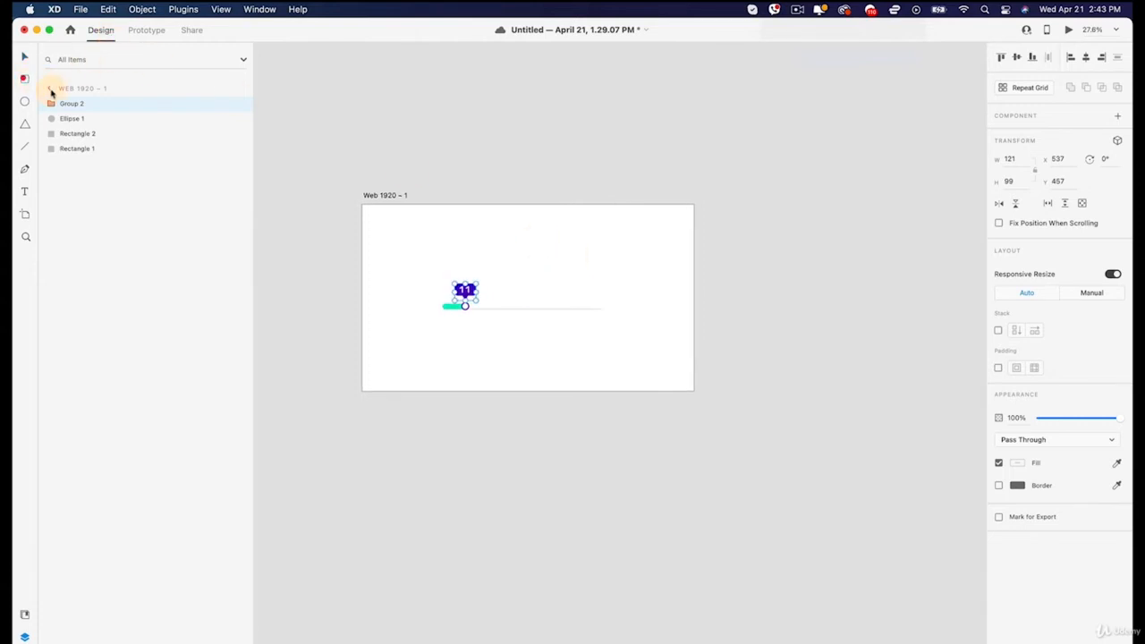
{"action": "mouse_move", "coordinate": [361, 205]}
{"action": "left_mouse_down"}
{"action": "mouse_move", "coordinate": [537, 325]}
{"action": "mouse_move", "coordinate": [697, 387]}
{"action": "left_mouse_up"}
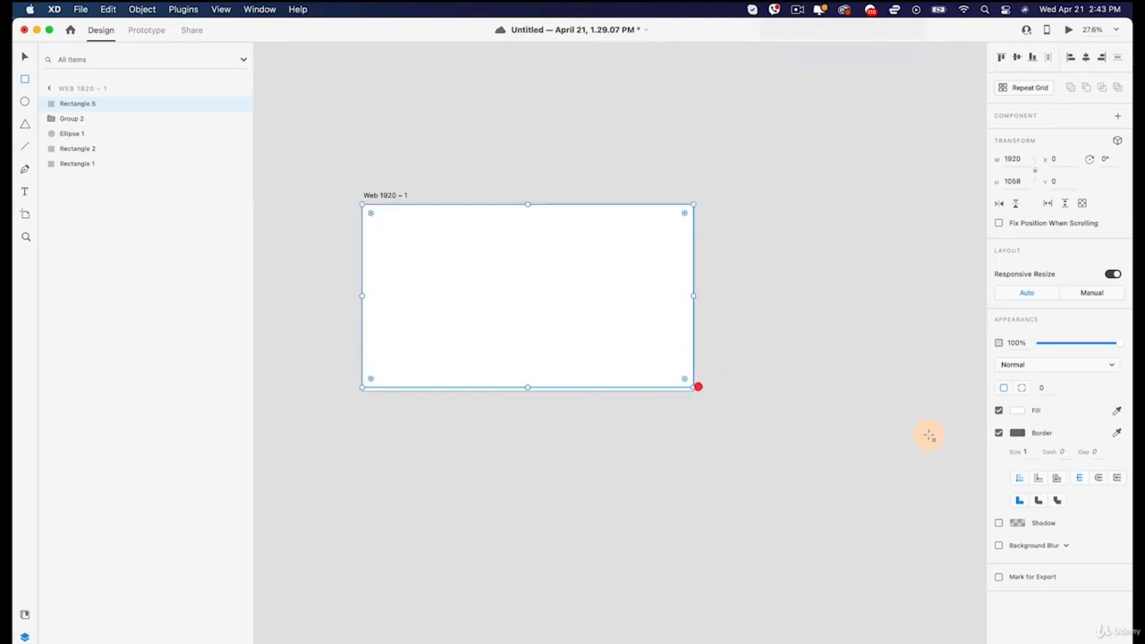
{"action": "left_click", "coordinate": [1017, 411]}
{"action": "left_click_drag", "start_coordinate": [882, 420], "coordinate": [857, 439]}
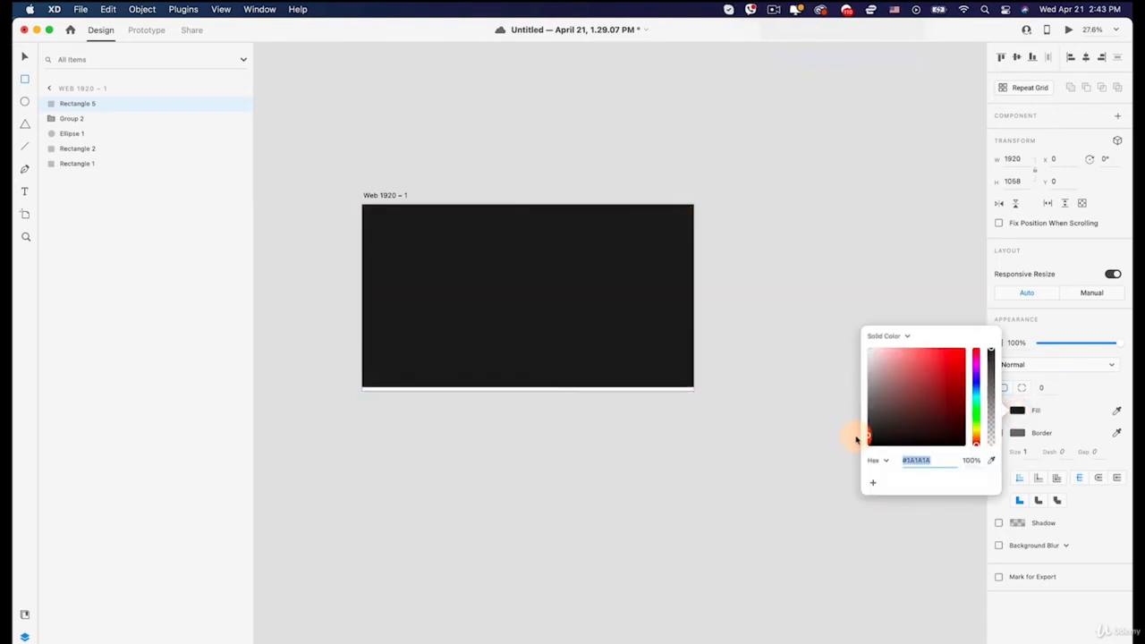
Step: Extend the dark rectangle to the full 1080 artboard height and send it behind all slider parts as the background
{"action": "left_click", "coordinate": [25, 56]}
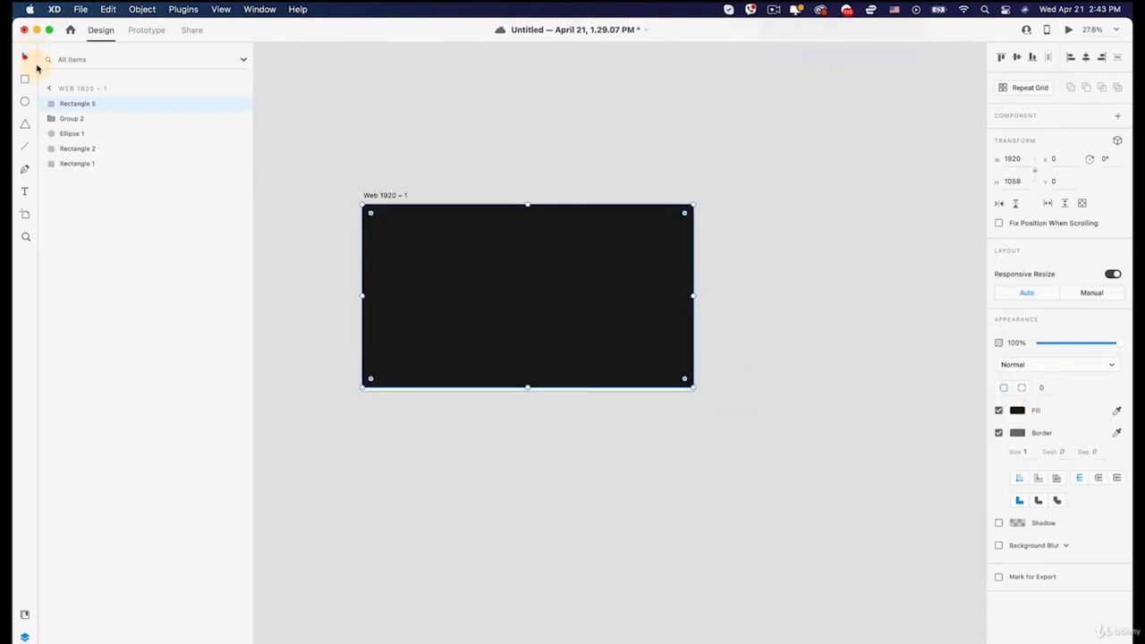
{"action": "left_click_drag", "start_coordinate": [534, 381], "coordinate": [529, 392]}
{"action": "key", "text": "super+bracketleft"}
{"action": "key", "text": "super+bracketleft"}
{"action": "key", "text": "super+bracketleft"}
{"action": "key", "text": "super+bracketleft"}
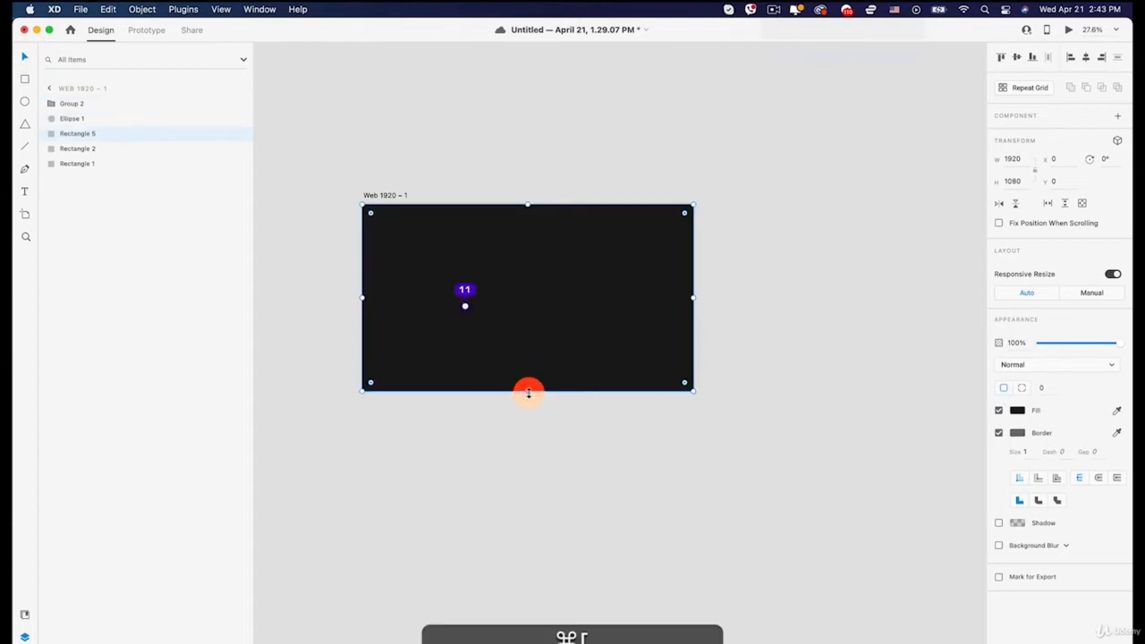
{"action": "scroll", "coordinate": [529, 393], "scroll_direction": "up", "scroll_amount": 10}
{"action": "key", "text": "space"}
{"action": "left_click_drag", "start_coordinate": [467, 240], "coordinate": [563, 399]}
{"action": "scroll", "coordinate": [555, 391], "scroll_direction": "down", "scroll_amount": 5}
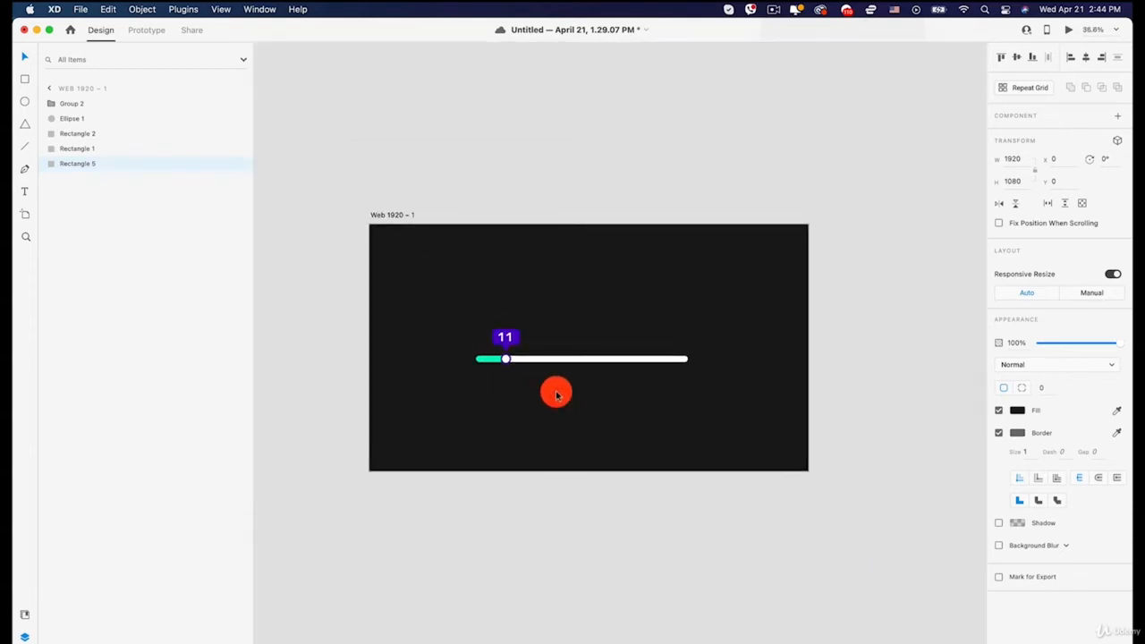
Step: Duplicate the Web 1920 – 1 artboard directly to its right
{"action": "left_click", "coordinate": [382, 214]}
{"action": "scroll", "coordinate": [426, 215], "scroll_direction": "down", "scroll_amount": 5}
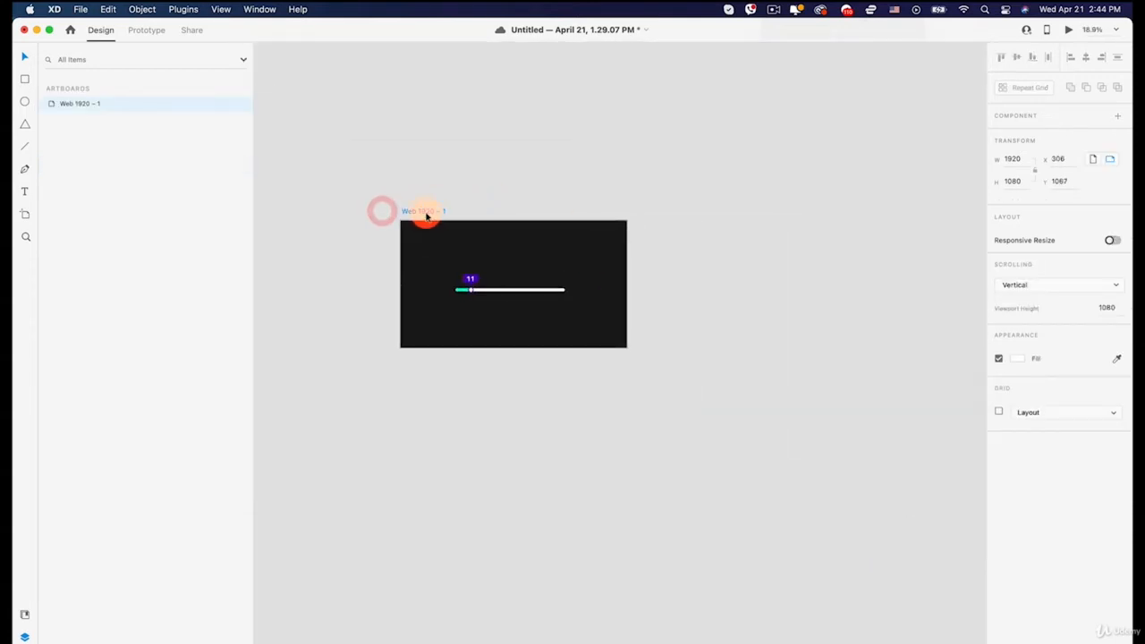
{"action": "left_click_drag", "start_coordinate": [422, 212], "coordinate": [661, 213]}
{"action": "left_click", "coordinate": [672, 435]}
Step: On the duplicated artboard, move the round slider handle horizontally along the track to near its right end
{"action": "scroll", "coordinate": [708, 398], "scroll_direction": "up", "scroll_amount": 8}
{"action": "scroll", "coordinate": [712, 297], "scroll_direction": "down", "scroll_amount": 4}
{"action": "left_click_drag", "start_coordinate": [747, 309], "coordinate": [558, 423]}
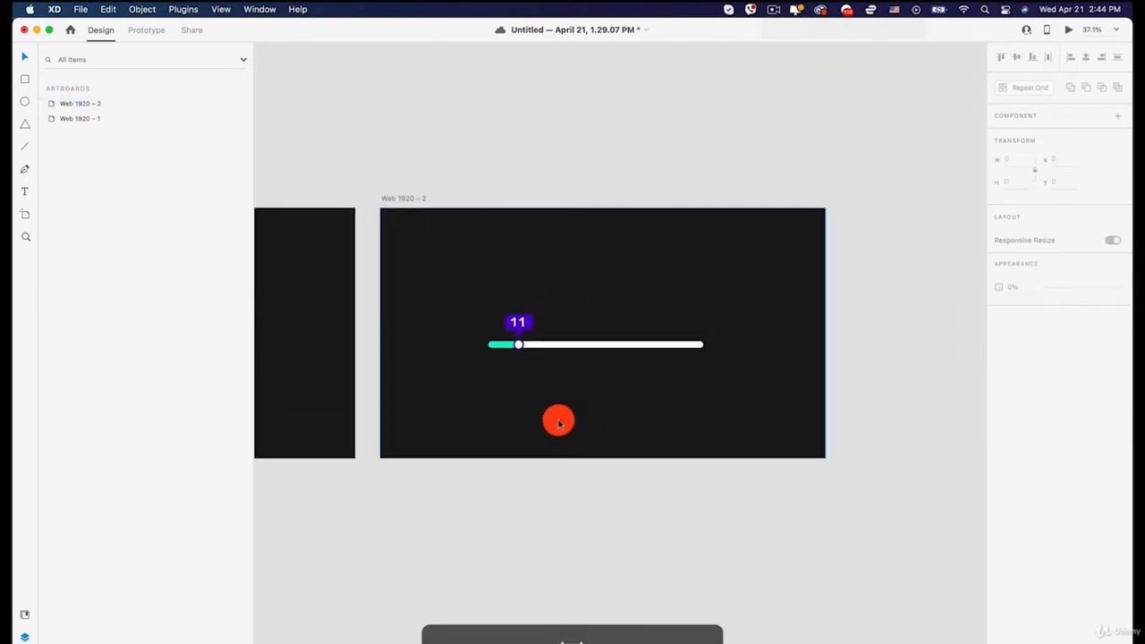
{"action": "scroll", "coordinate": [559, 423], "scroll_direction": "up", "scroll_amount": 5}
{"action": "left_click", "coordinate": [489, 311]}
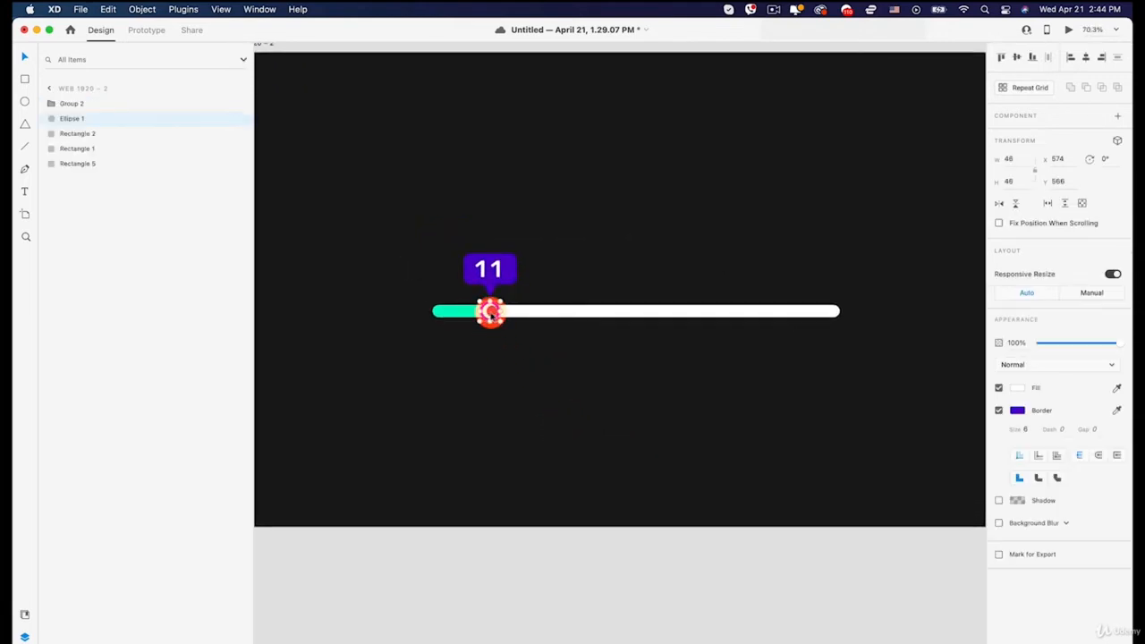
{"action": "left_click_drag", "start_coordinate": [490, 315], "coordinate": [818, 324]}
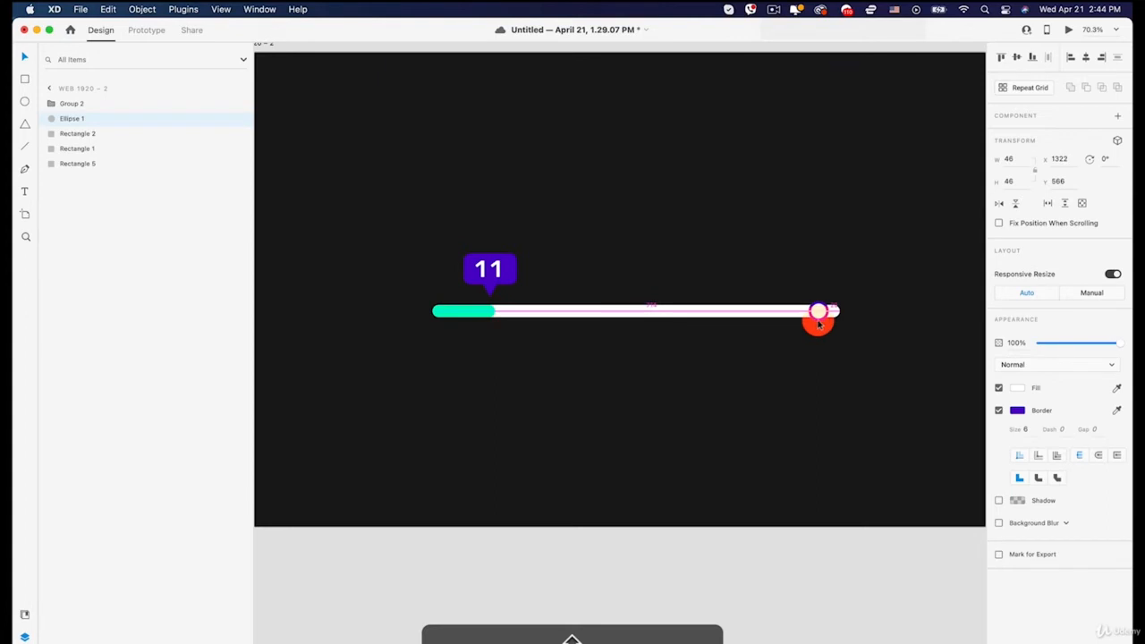
Step: Stretch the green progress bar to about 803 wide to meet the handle, and move the value bubble directly above the handle
{"action": "left_click", "coordinate": [486, 309]}
{"action": "left_click_drag", "start_coordinate": [493, 310], "coordinate": [789, 317]}
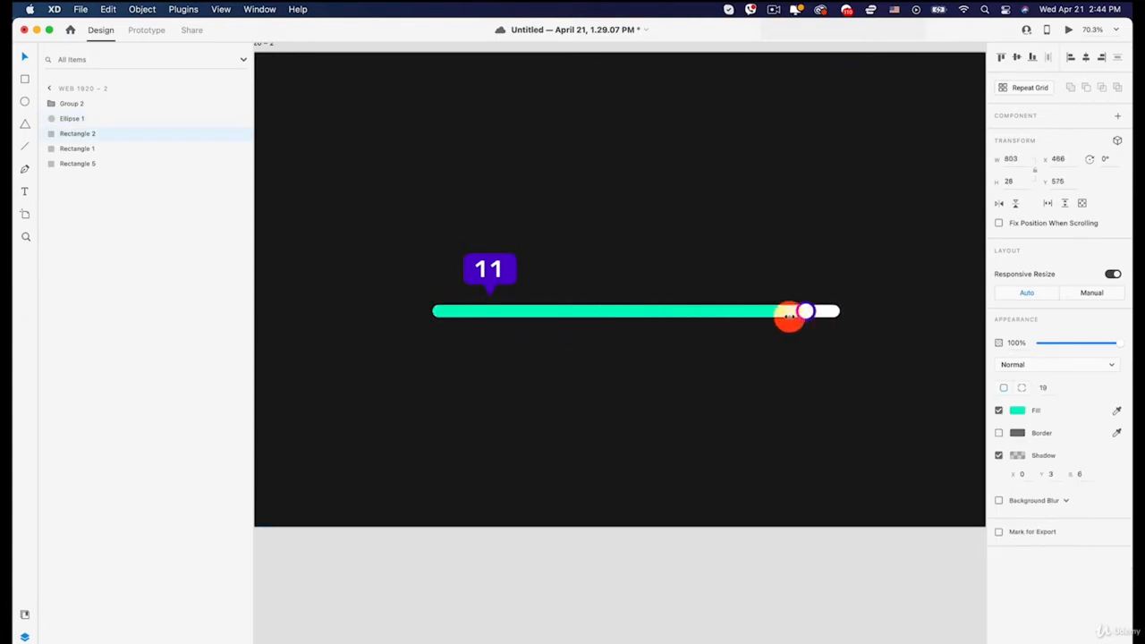
{"action": "left_click_drag", "start_coordinate": [490, 269], "coordinate": [789, 285]}
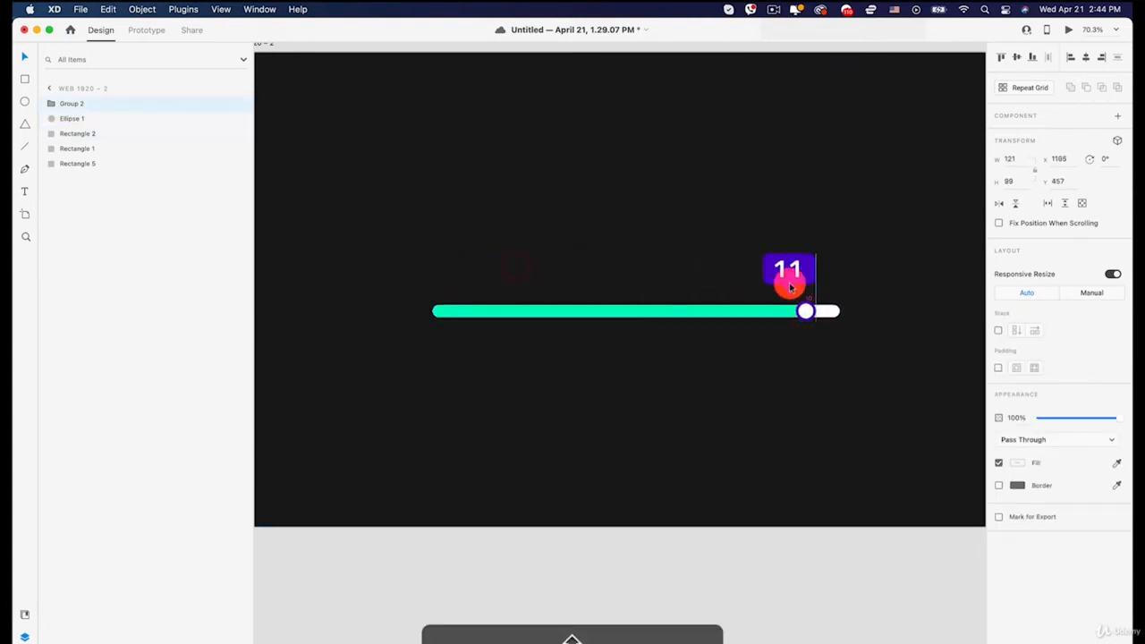
{"action": "left_click", "coordinate": [868, 443]}
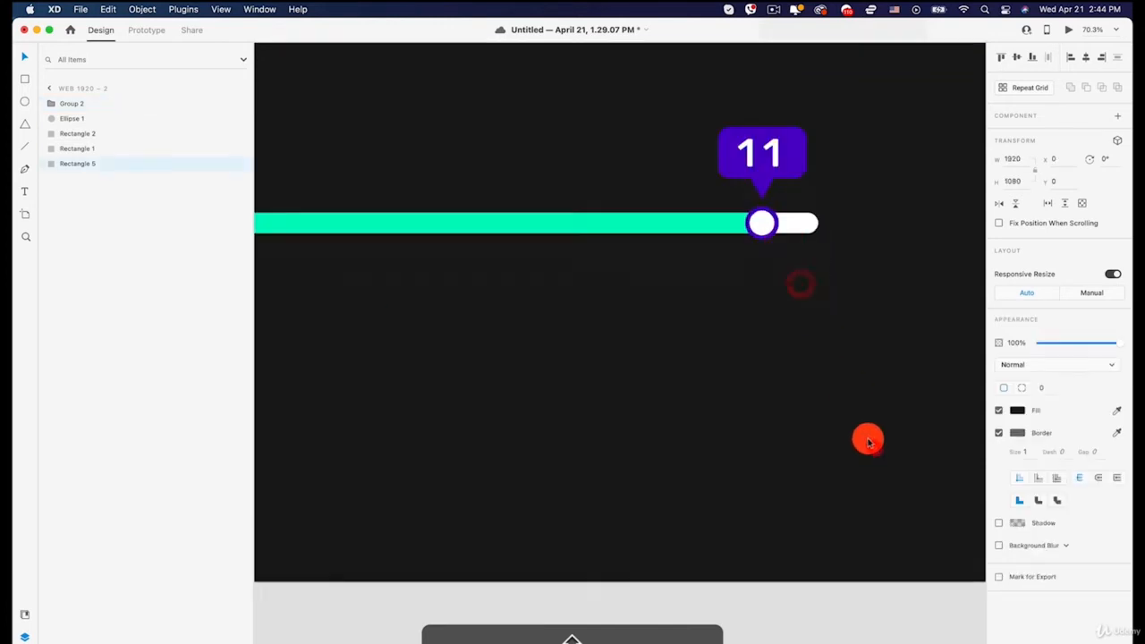
Step: Inside the second artboard's masked bubble, move the ones-digit column straight up to Y -50 so its 9 shows
{"action": "scroll", "coordinate": [867, 439], "scroll_direction": "up", "scroll_amount": 6}
{"action": "scroll", "coordinate": [626, 313], "scroll_direction": "down", "scroll_amount": 3}
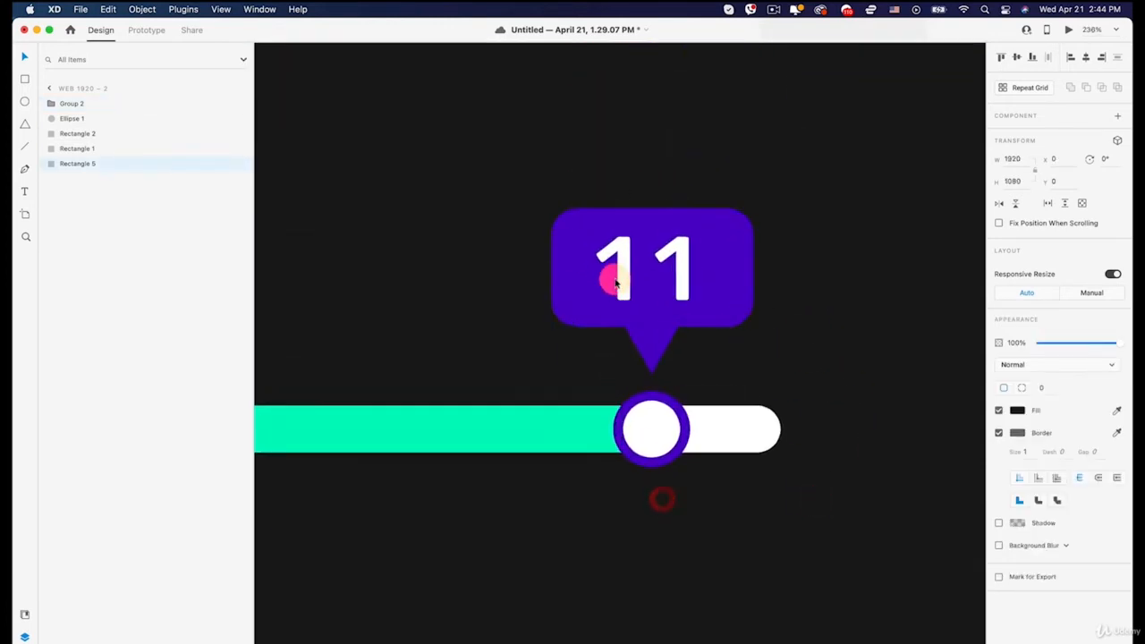
{"action": "left_click", "coordinate": [678, 261]}
{"action": "double_click", "coordinate": [678, 262]}
{"action": "scroll", "coordinate": [669, 260], "scroll_direction": "down", "scroll_amount": 2}
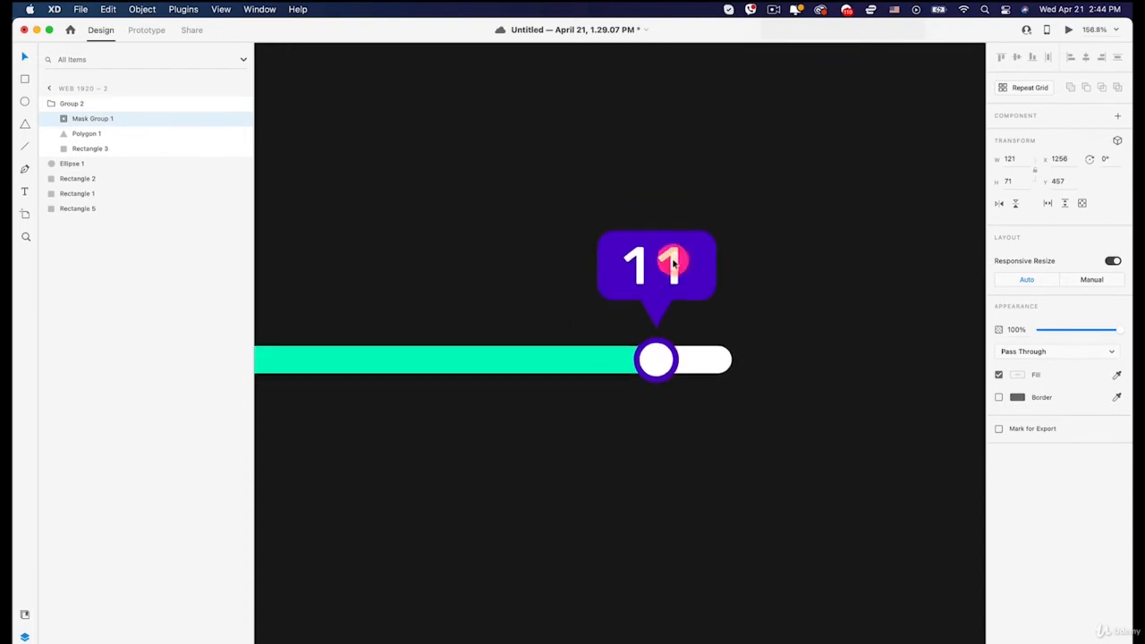
{"action": "double_click", "coordinate": [669, 259]}
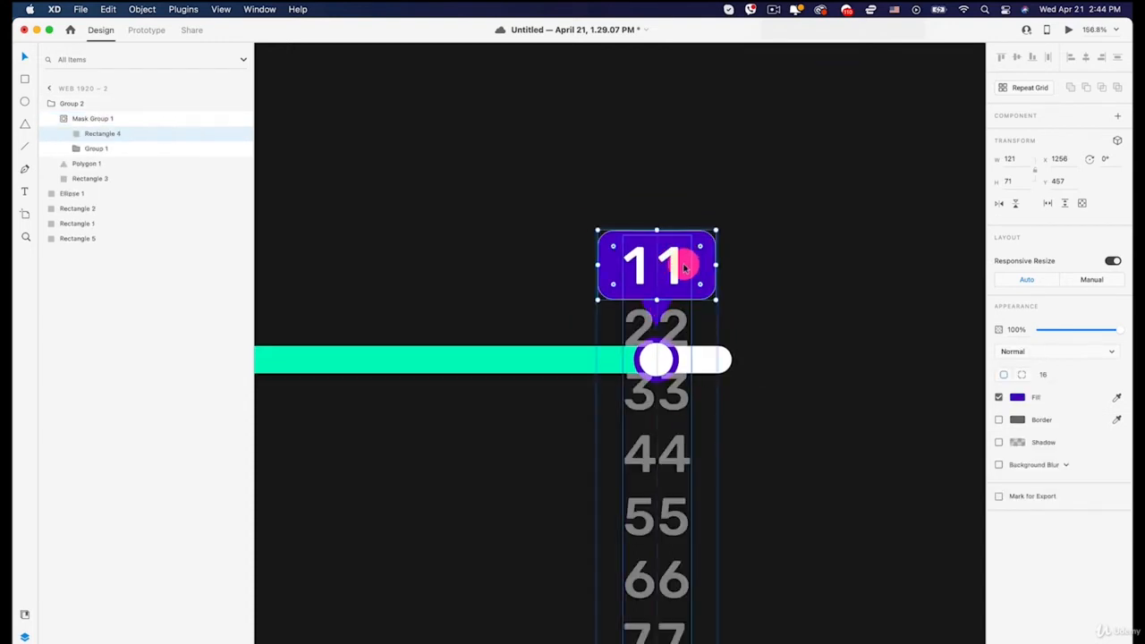
{"action": "double_click", "coordinate": [677, 261]}
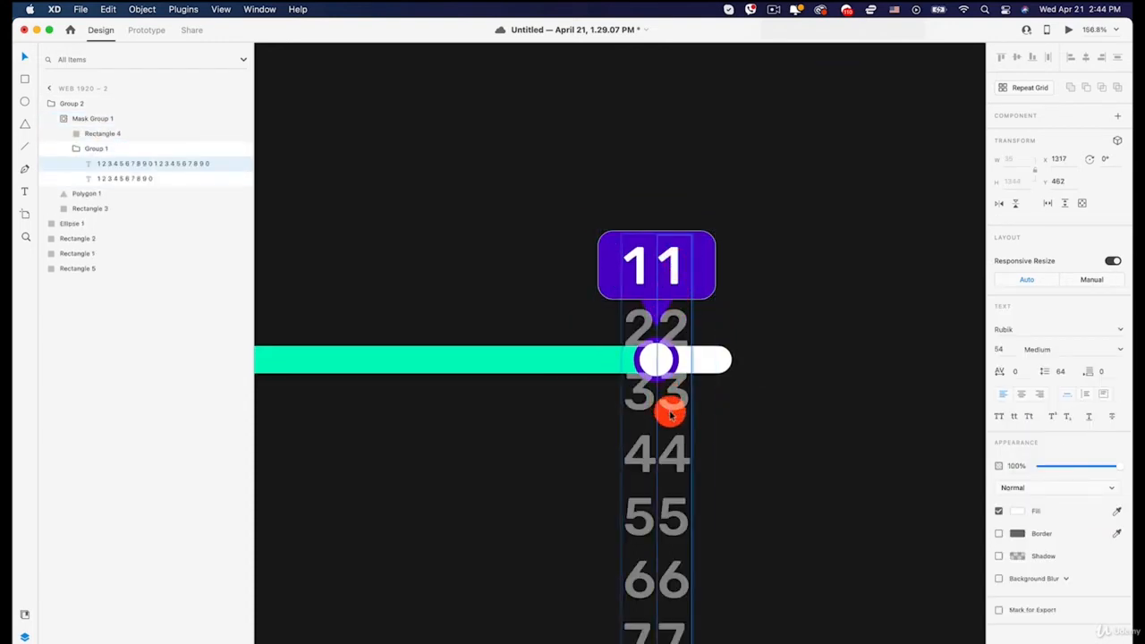
{"action": "left_click_drag", "start_coordinate": [671, 414], "coordinate": [706, 36]}
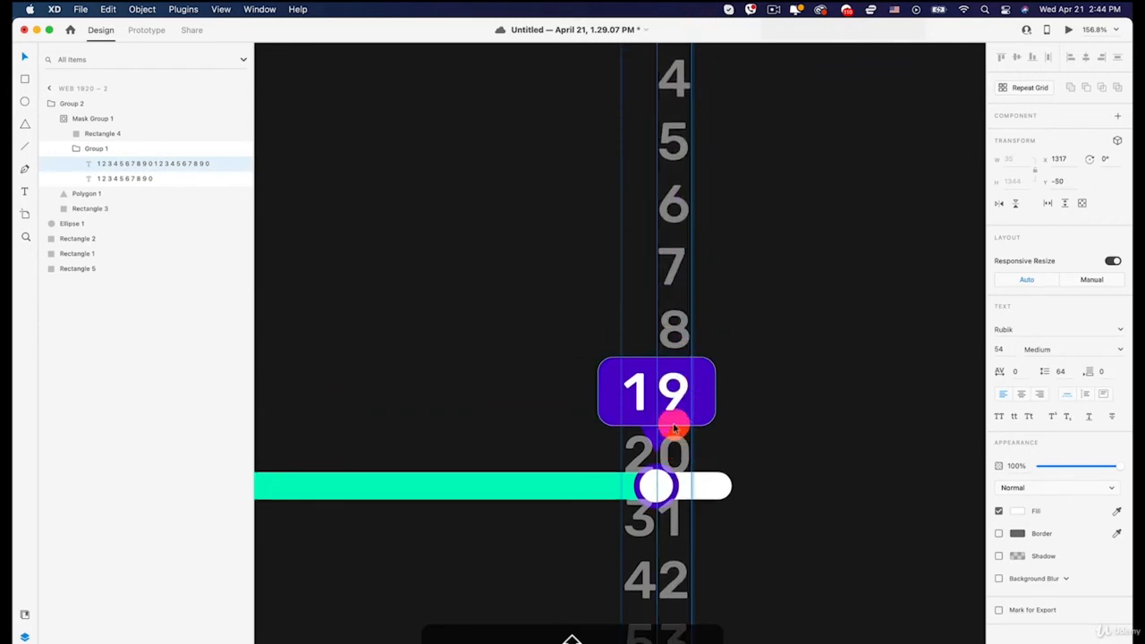
Step: Move the tens-digit column straight up to about Y 15 so the bubble reads 89
{"action": "left_click", "coordinate": [634, 394]}
{"action": "left_click_drag", "start_coordinate": [636, 403], "coordinate": [640, 71]}
{"action": "left_click_drag", "start_coordinate": [639, 493], "coordinate": [634, 394]}
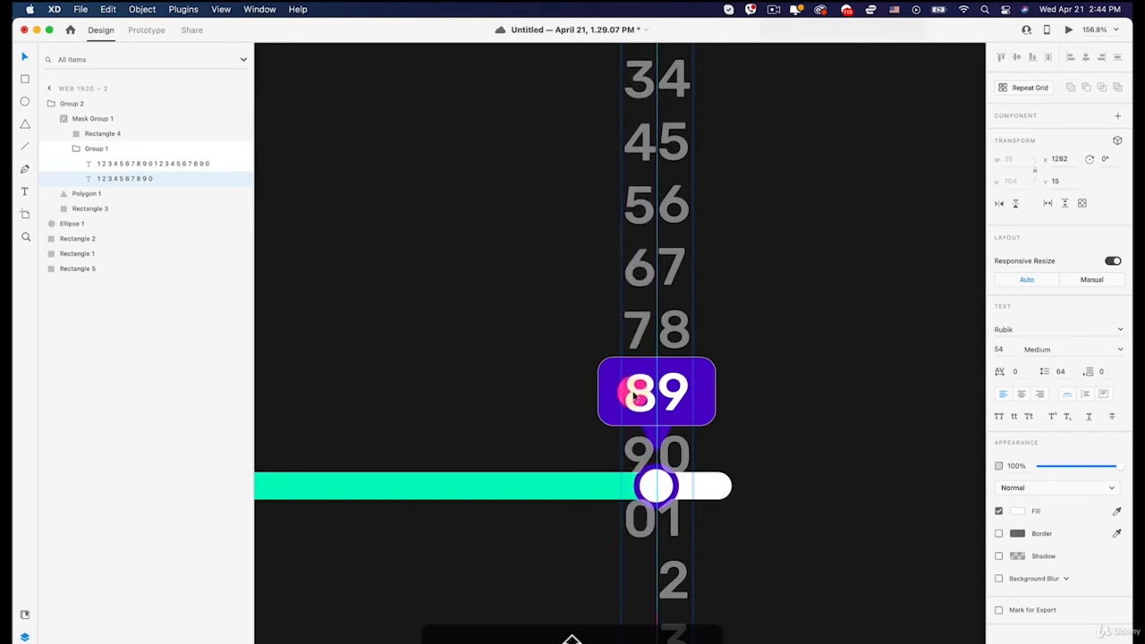
{"action": "left_click", "coordinate": [817, 409]}
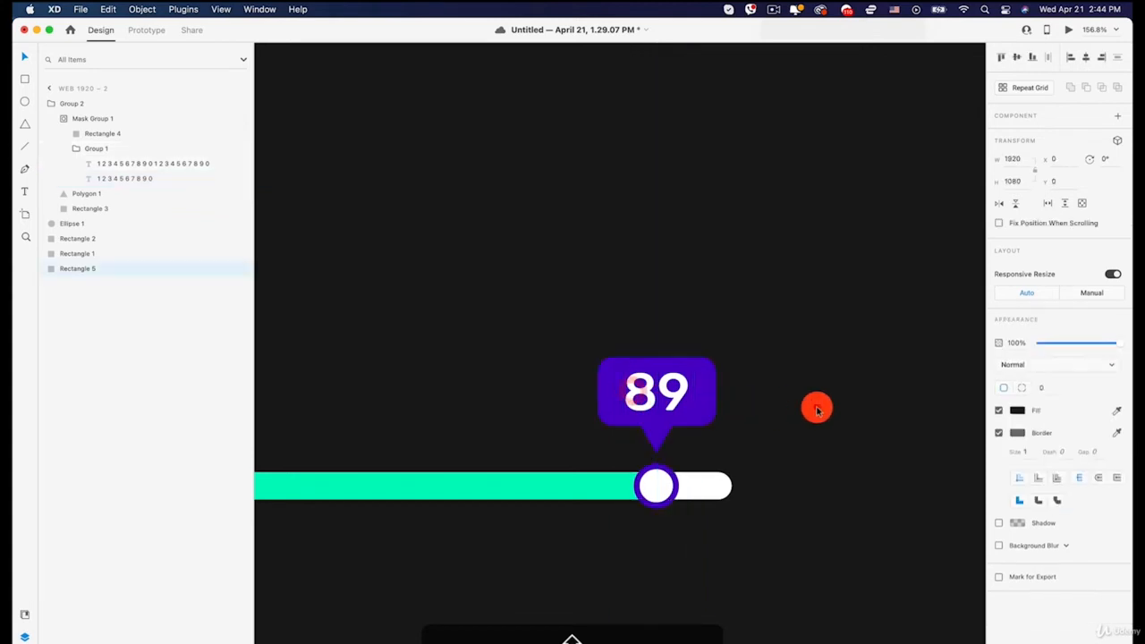
Step: In Prototype mode, link the first artboard's handle to Web 1920 – 2 with a Drag trigger and Auto-Animate action
{"action": "key", "text": "super+0"}
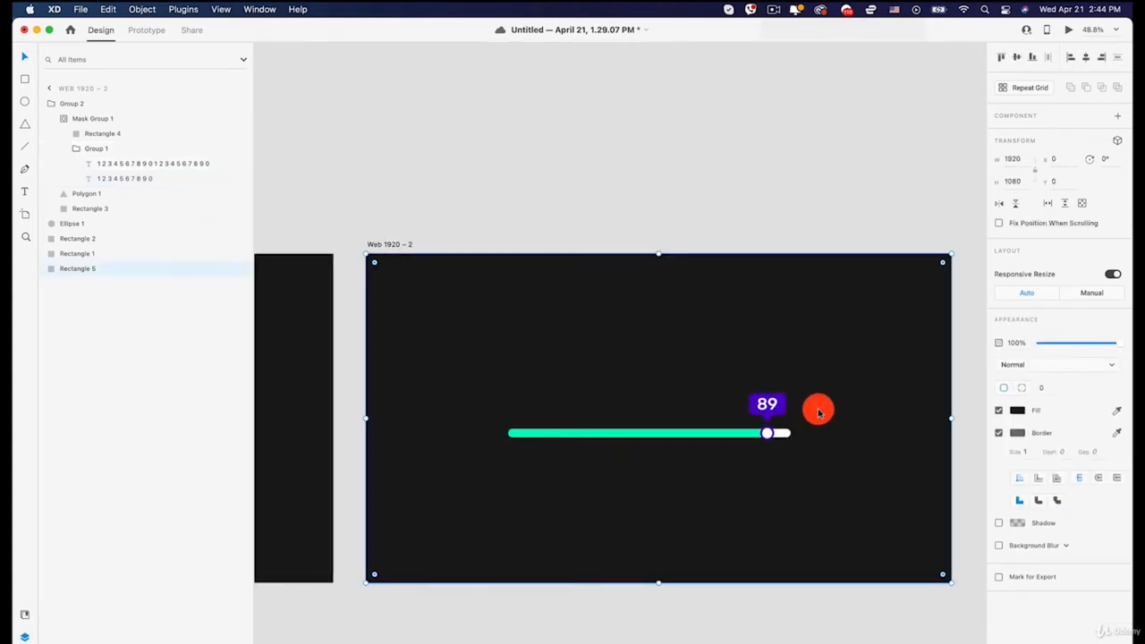
{"action": "scroll", "coordinate": [767, 411], "scroll_direction": "up", "scroll_amount": 5}
{"action": "left_click_drag", "start_coordinate": [622, 380], "coordinate": [683, 279]}
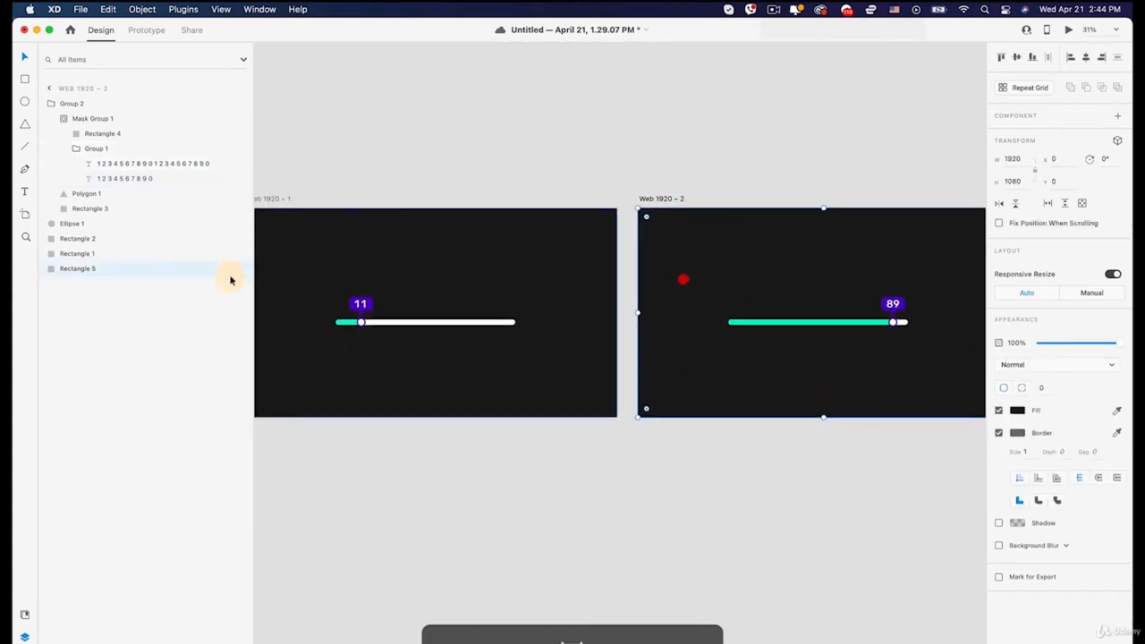
{"action": "left_click", "coordinate": [141, 31]}
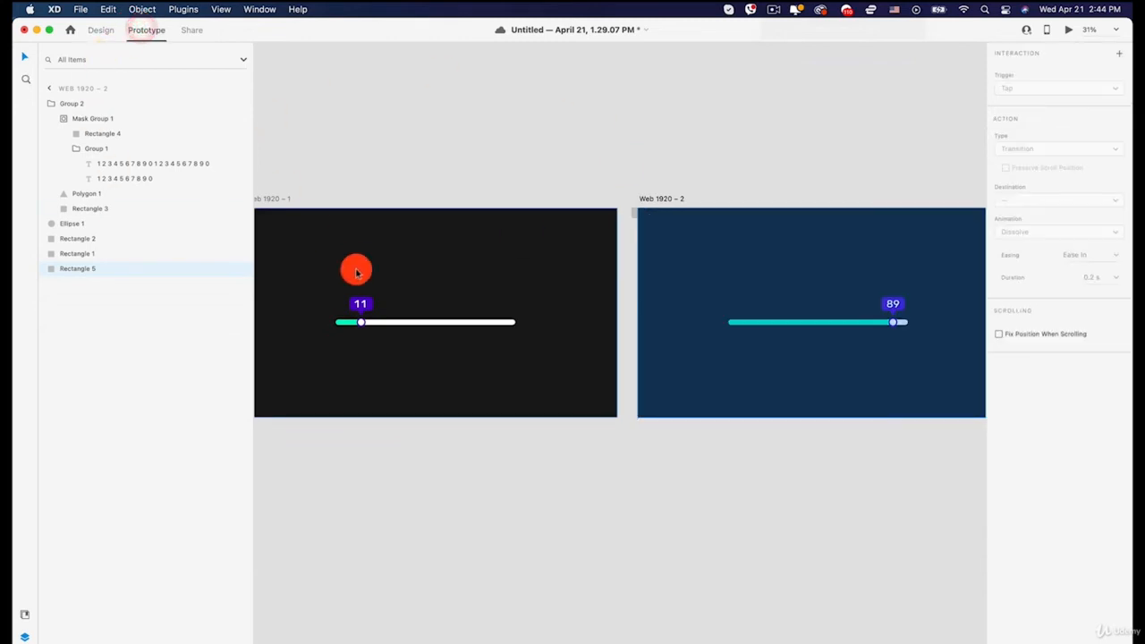
{"action": "left_click", "coordinate": [361, 322]}
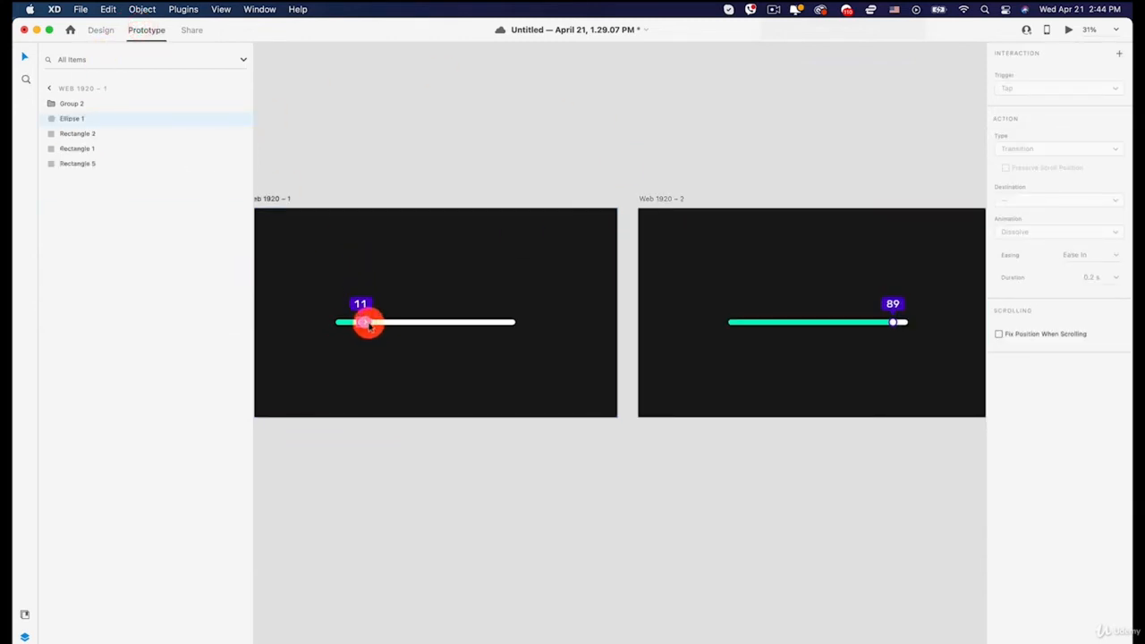
{"action": "left_click_drag", "start_coordinate": [366, 325], "coordinate": [639, 325]}
{"action": "left_click", "coordinate": [1061, 89]}
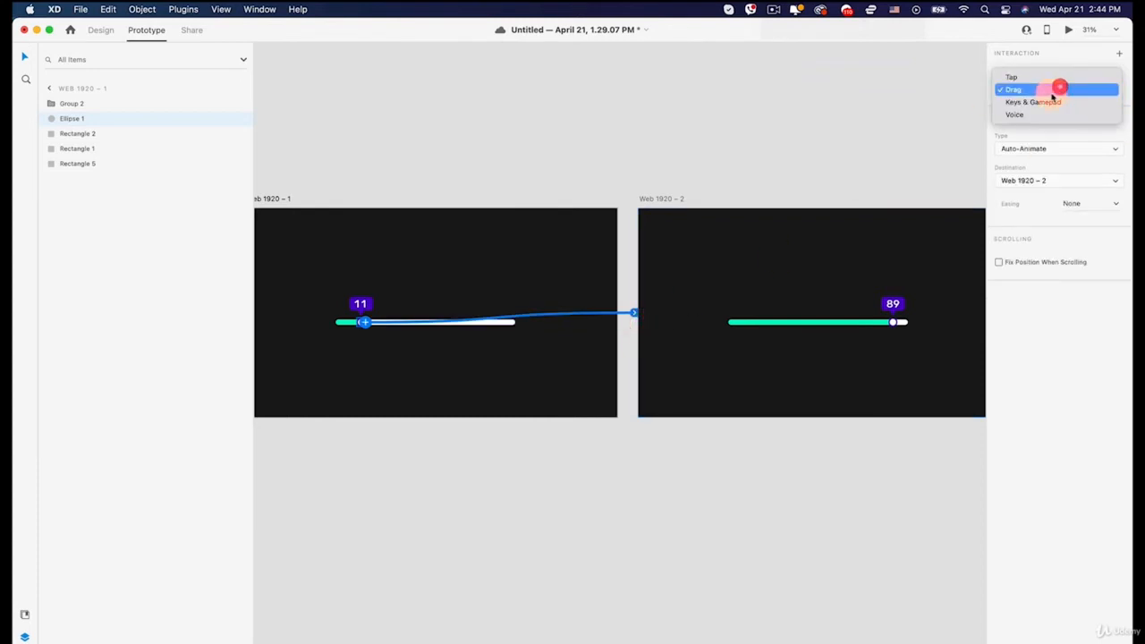
{"action": "left_click", "coordinate": [1051, 91]}
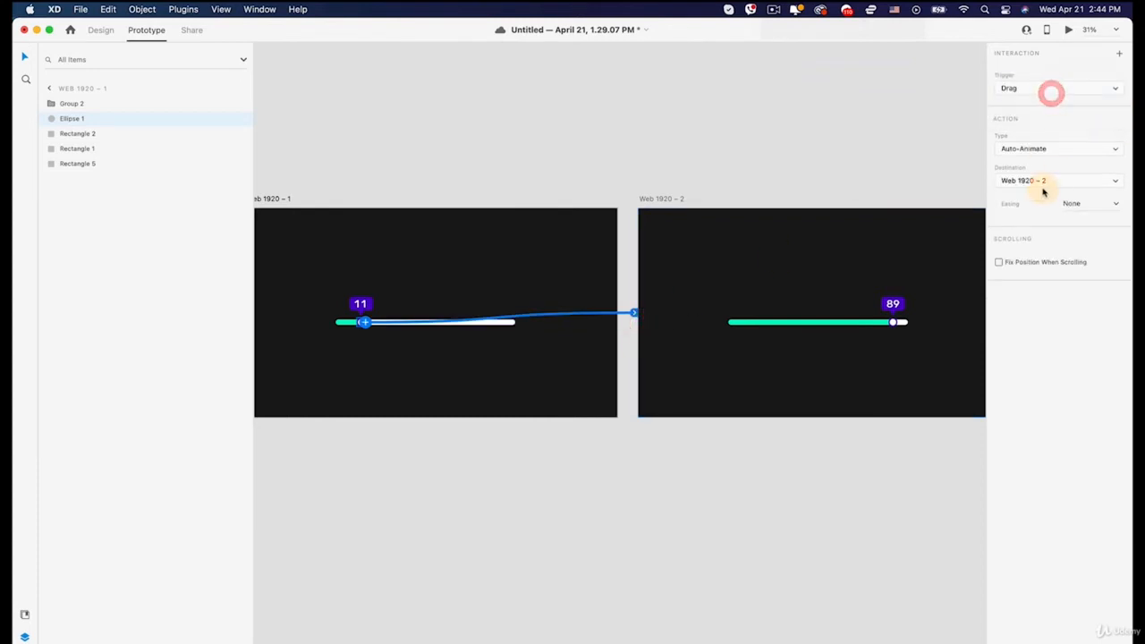
Step: Preview the prototype and test sliding the handle towards the track's right end, and close the preview
{"action": "left_click", "coordinate": [1067, 29]}
{"action": "left_click_drag", "start_coordinate": [362, 385], "coordinate": [834, 377]}
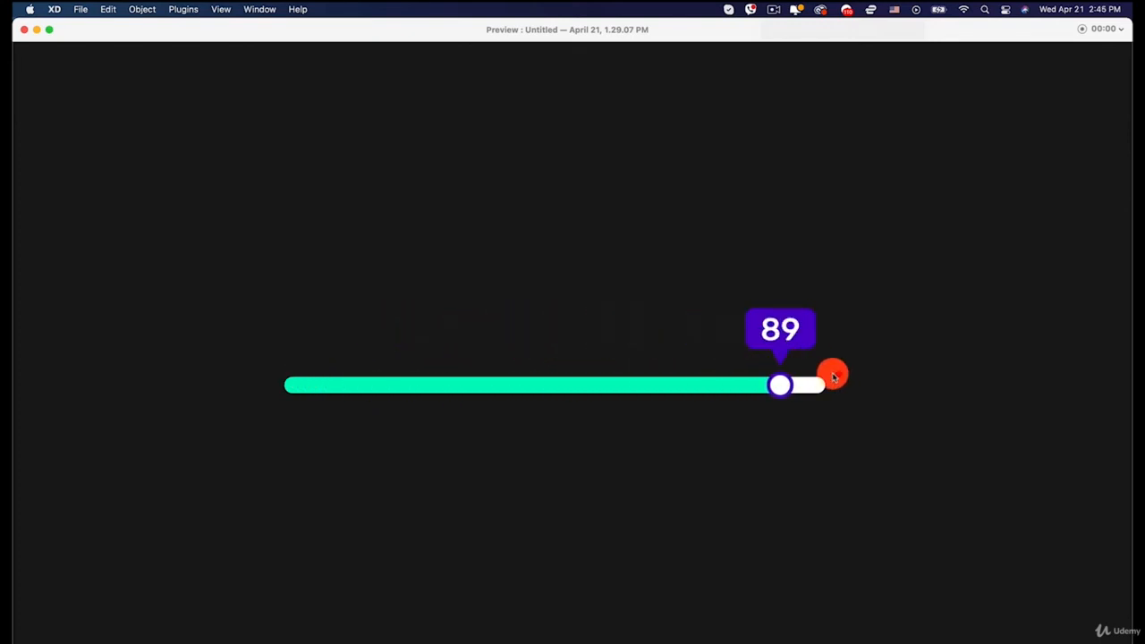
{"action": "left_click", "coordinate": [23, 31]}
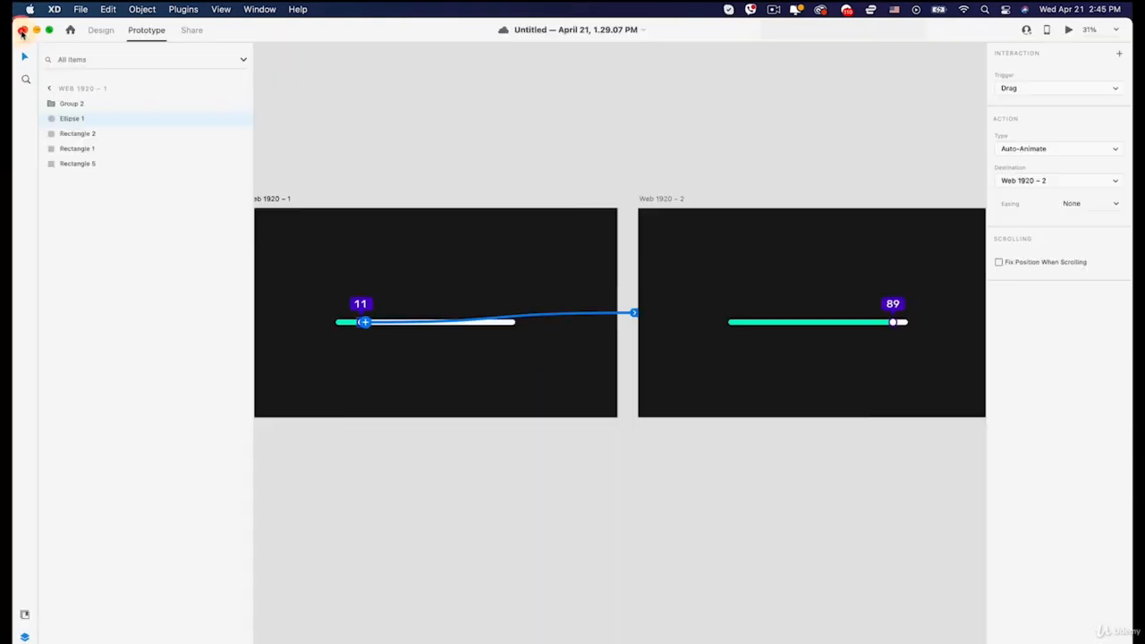
Step: Link the second artboard's slider handle back to Web 1920 – 1 with a Drag trigger and Auto-Animate action
{"action": "scroll", "coordinate": [529, 319], "scroll_direction": "down", "scroll_amount": 2}
{"action": "left_click_drag", "start_coordinate": [555, 304], "coordinate": [493, 278]}
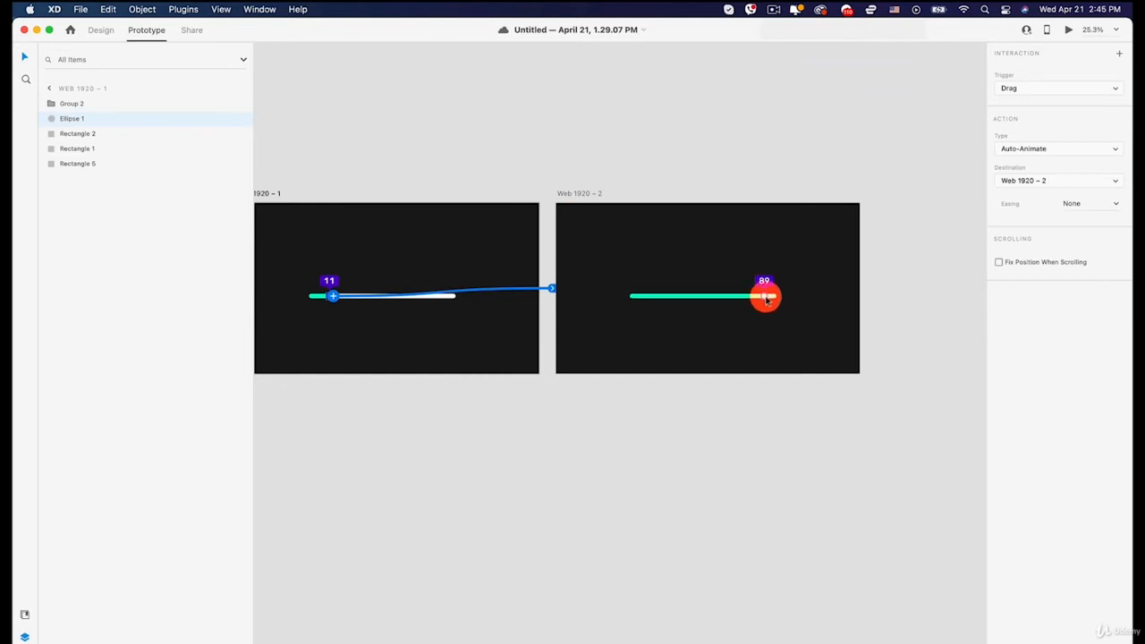
{"action": "left_click", "coordinate": [765, 301]}
{"action": "left_click_drag", "start_coordinate": [774, 296], "coordinate": [538, 301]}
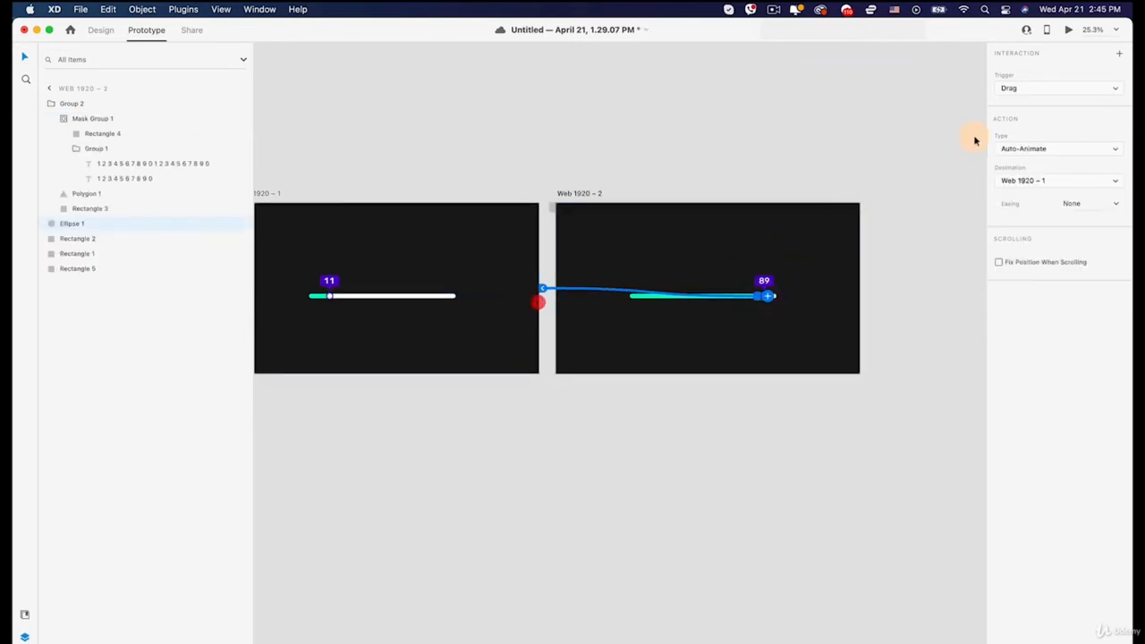
Step: Preview the prototype, test sliding the handle in both directions along the track, and close the preview
{"action": "left_click", "coordinate": [1072, 30]}
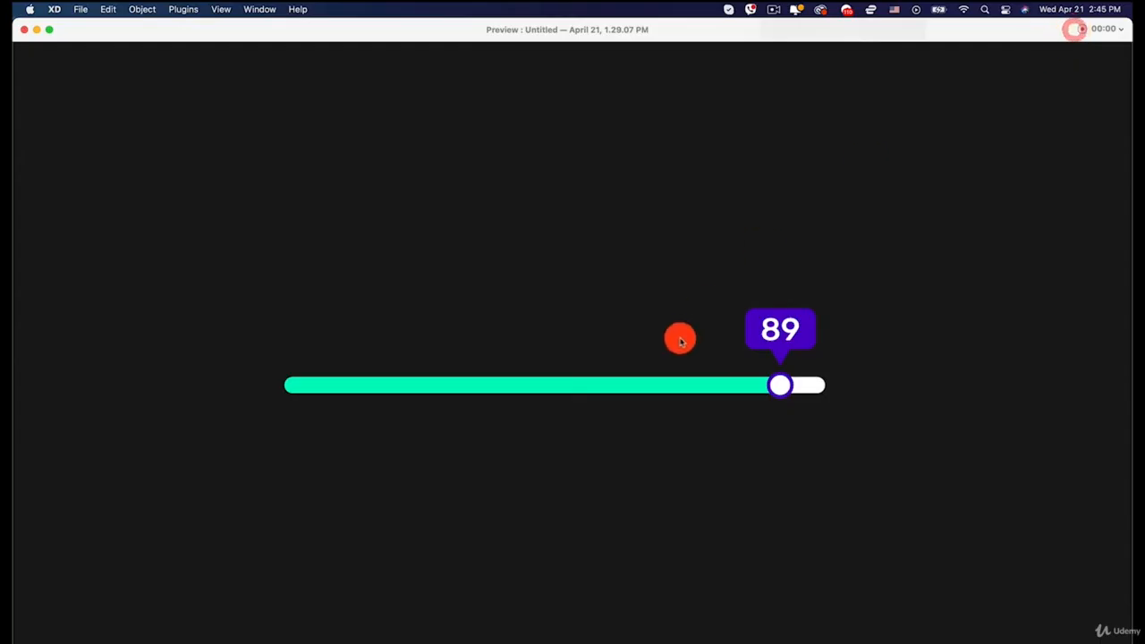
{"action": "left_click", "coordinate": [364, 385]}
{"action": "left_click_drag", "start_coordinate": [766, 383], "coordinate": [304, 207]}
{"action": "left_click", "coordinate": [25, 29]}
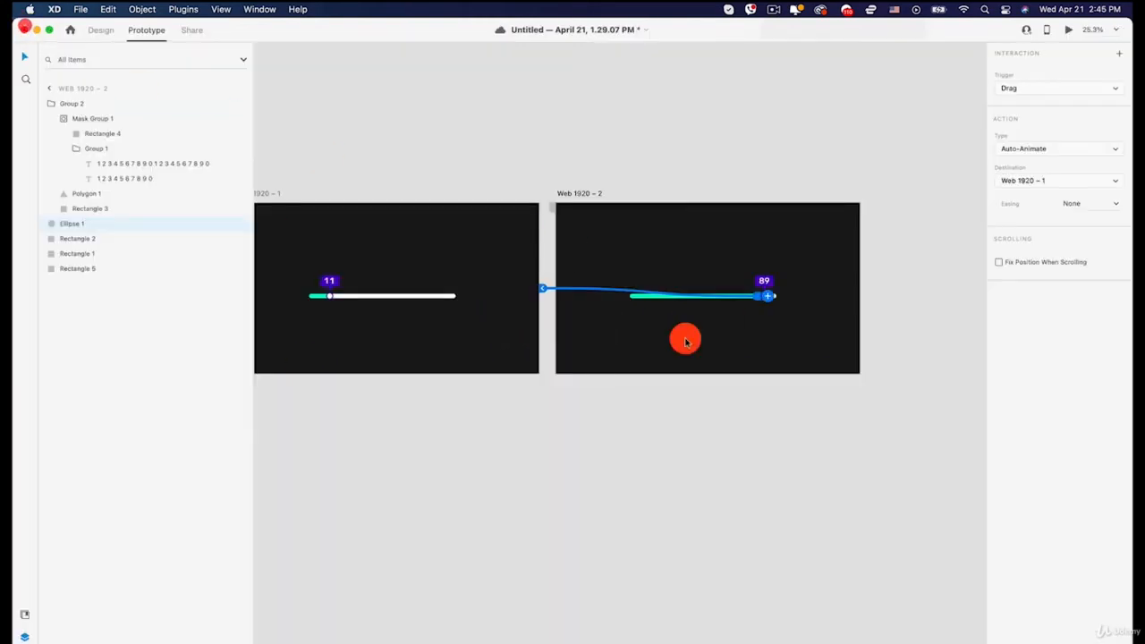
{"action": "scroll", "coordinate": [491, 325], "scroll_direction": "down", "scroll_amount": 3}
{"action": "left_click_drag", "start_coordinate": [475, 384], "coordinate": [531, 330]}
{"action": "left_click", "coordinate": [537, 366]}
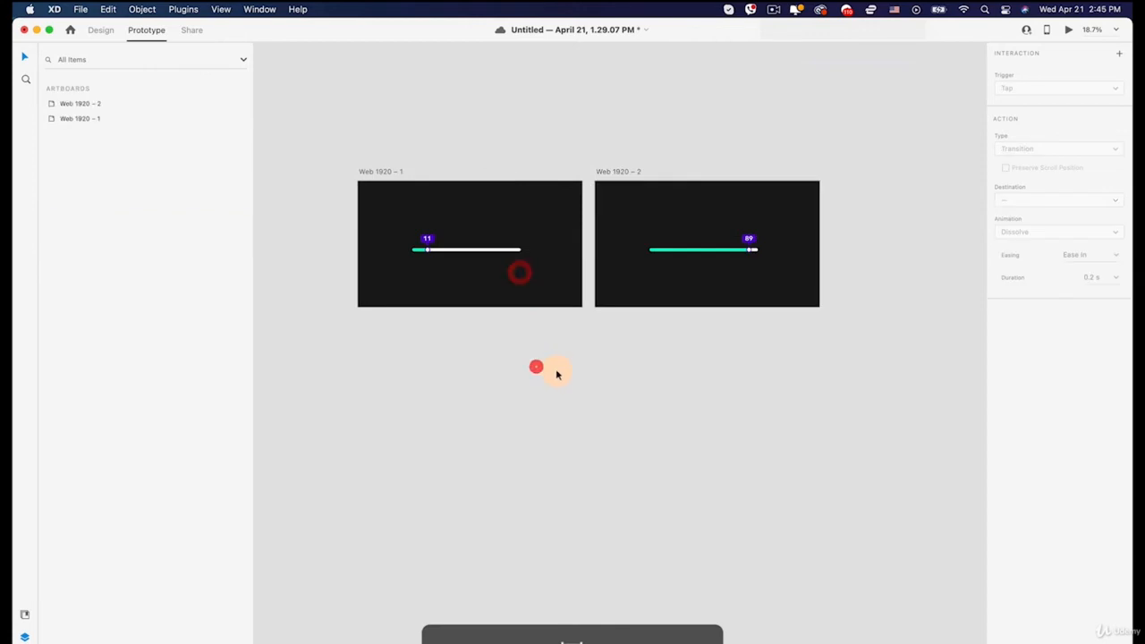
{"action": "left_click", "coordinate": [780, 9]}
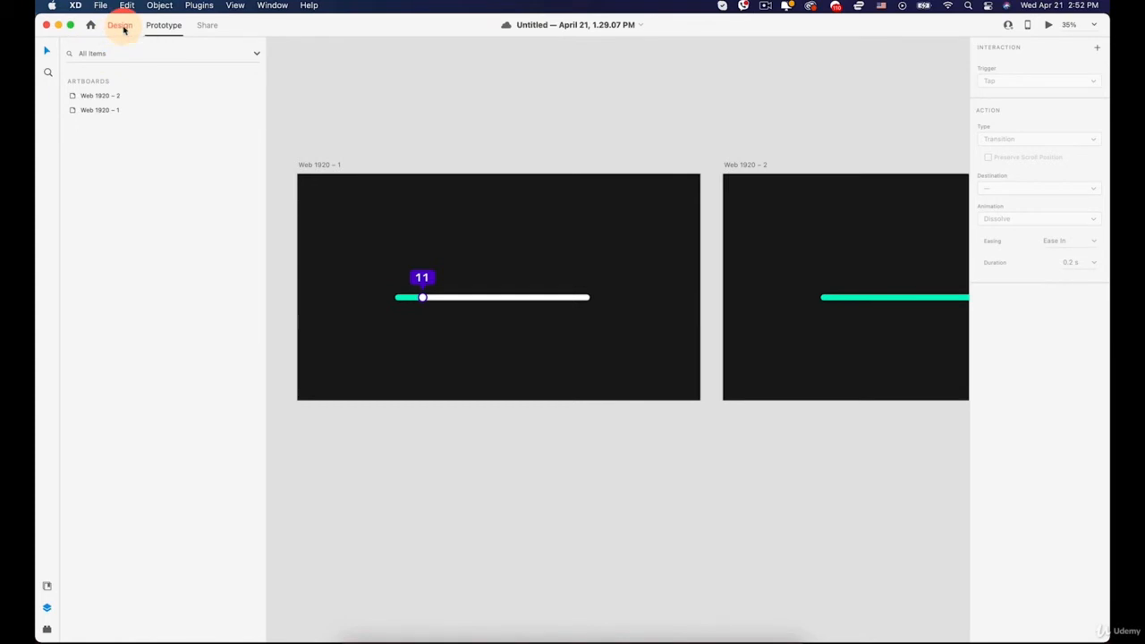
Step: In Design mode, delete the artboard Web 1920 – 2
{"action": "left_click", "coordinate": [752, 165]}
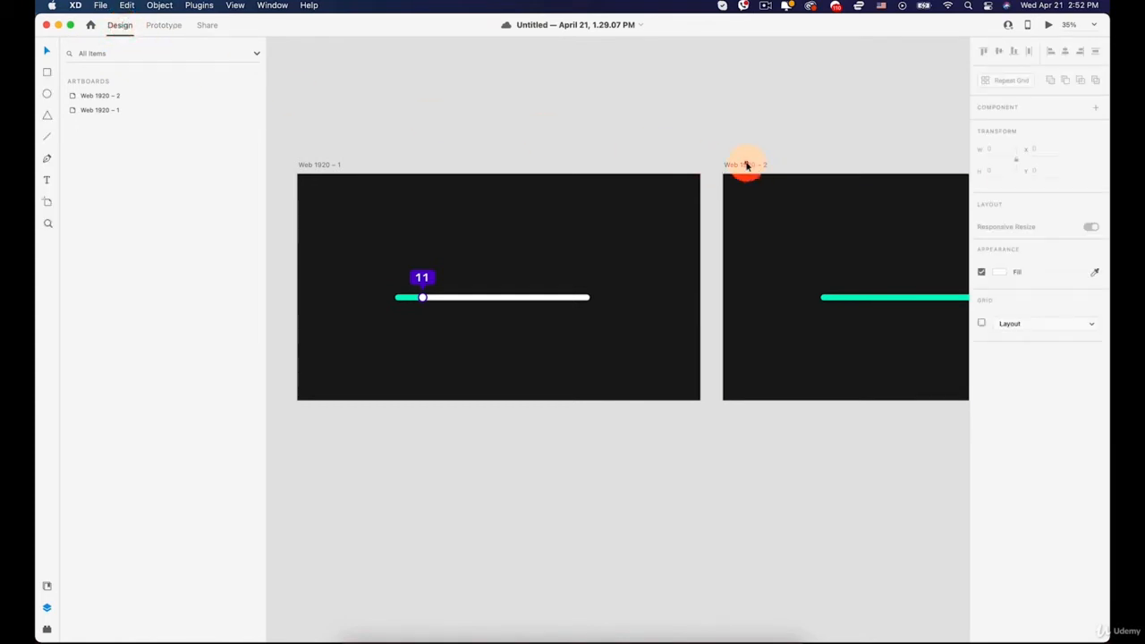
{"action": "key", "text": "BackSpace"}
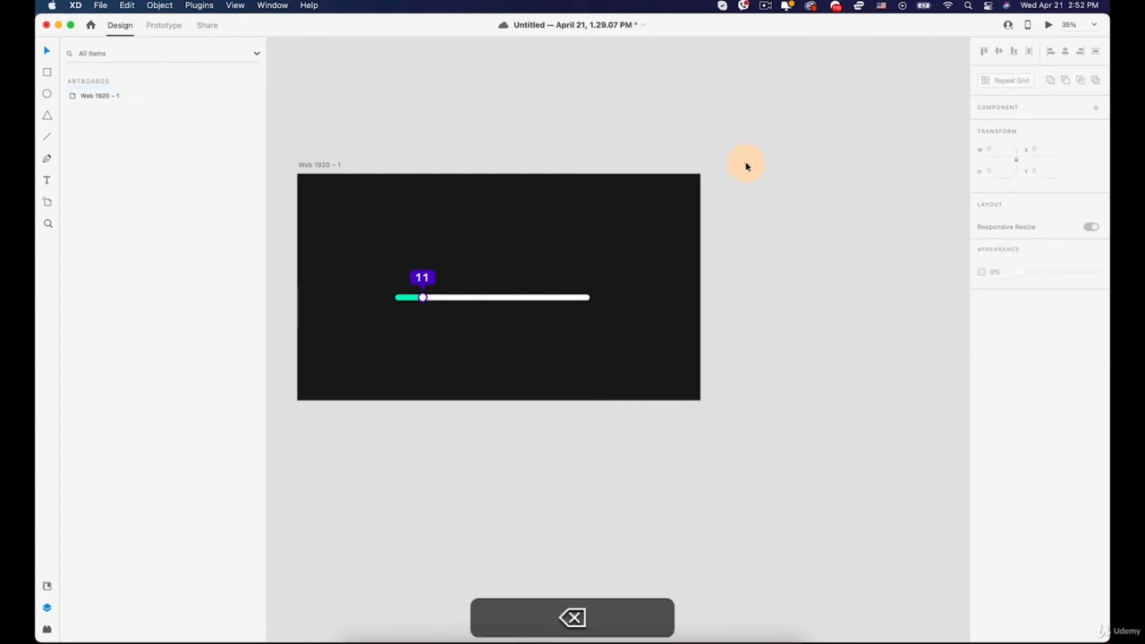
Step: Delete the green progress bar (Rectangle 2) from the slider on Web 1920 – 1
{"action": "scroll", "coordinate": [746, 166], "scroll_direction": "up", "scroll_amount": 5}
{"action": "key", "text": "space"}
{"action": "left_click_drag", "start_coordinate": [524, 348], "coordinate": [797, 326]}
{"action": "scroll", "coordinate": [577, 289], "scroll_direction": "up", "scroll_amount": 5}
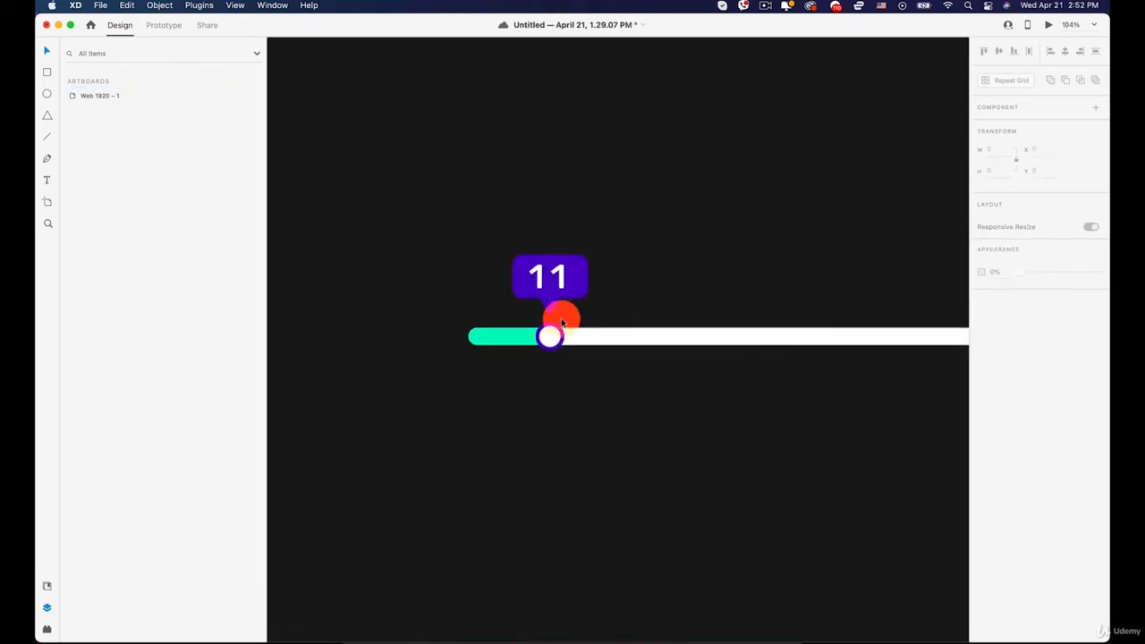
{"action": "scroll", "coordinate": [497, 336], "scroll_direction": "down", "scroll_amount": 4}
{"action": "key", "text": "space"}
{"action": "left_click_drag", "start_coordinate": [594, 307], "coordinate": [529, 292]}
{"action": "double_click", "coordinate": [421, 327]}
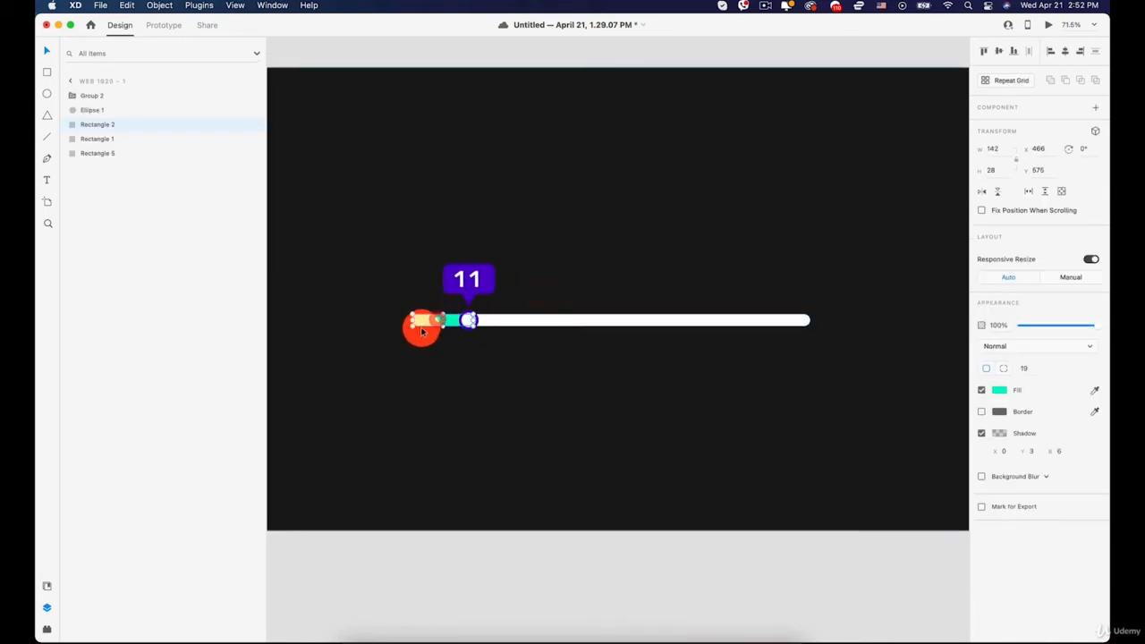
{"action": "key", "text": "BackSpace"}
Step: Change the white track's fill from a solid colour to a Linear Gradient
{"action": "scroll", "coordinate": [425, 324], "scroll_direction": "up", "scroll_amount": 3}
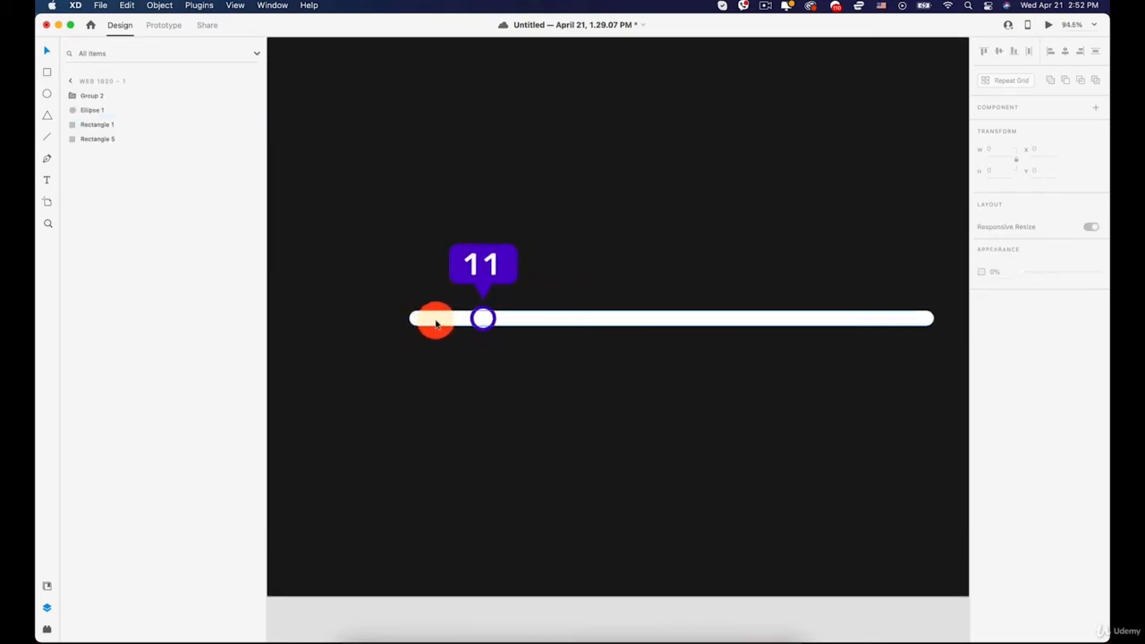
{"action": "left_click", "coordinate": [434, 319]}
{"action": "left_click", "coordinate": [998, 392]}
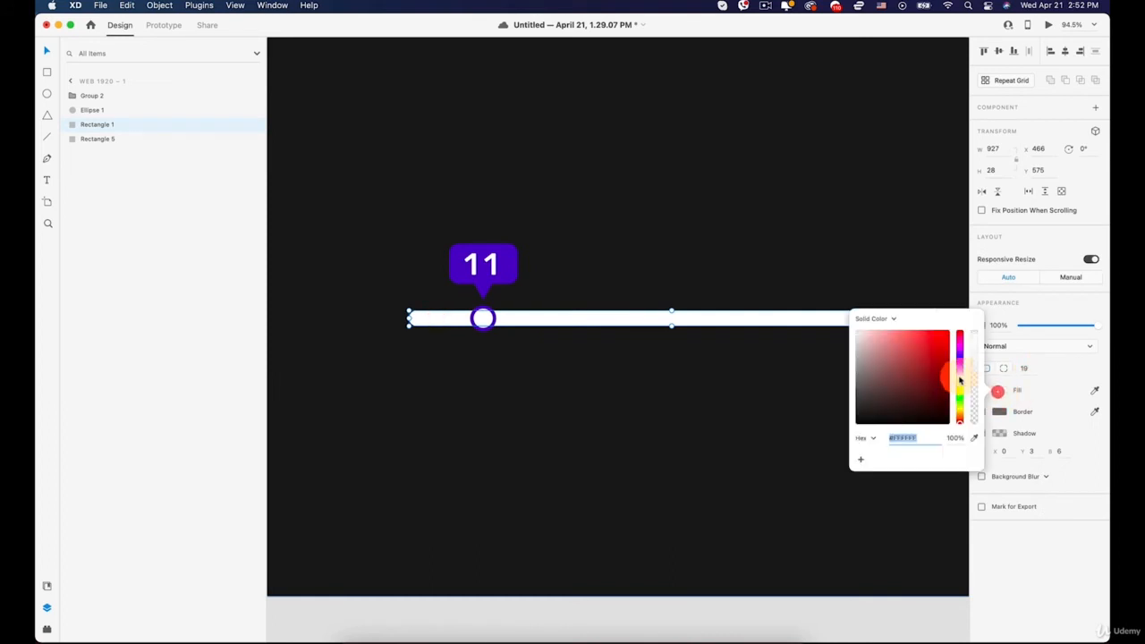
{"action": "left_click", "coordinate": [866, 319]}
{"action": "left_click", "coordinate": [886, 333]}
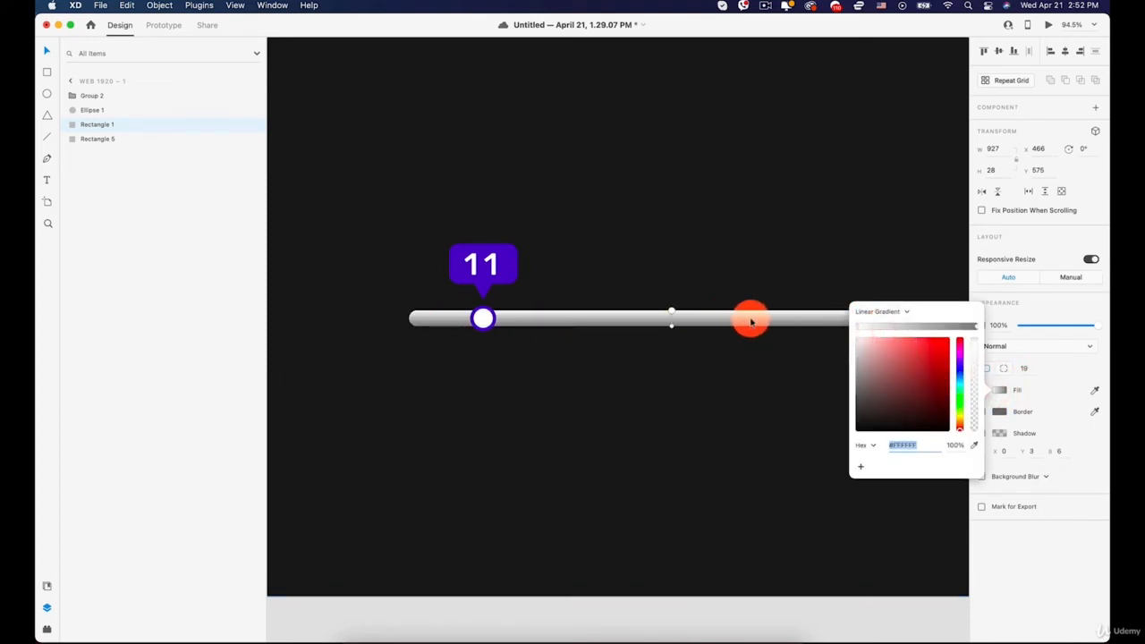
Step: Stretch the gradient line horizontally along the whole track, from its right end to its left end
{"action": "left_click_drag", "start_coordinate": [673, 329], "coordinate": [430, 325]}
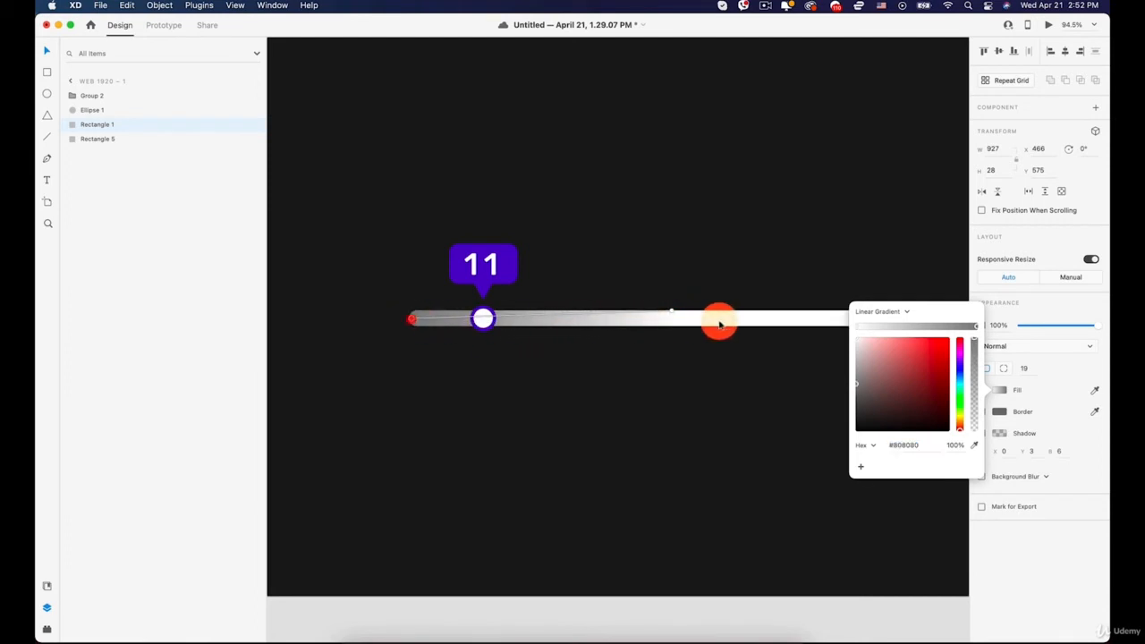
{"action": "key", "text": "space"}
{"action": "left_click_drag", "start_coordinate": [707, 284], "coordinate": [725, 312]}
{"action": "key", "text": "space"}
{"action": "left_click_drag", "start_coordinate": [570, 309], "coordinate": [749, 306]}
Step: Set both end stops of the track's gradient to red, #FF0000
{"action": "left_click", "coordinate": [975, 328]}
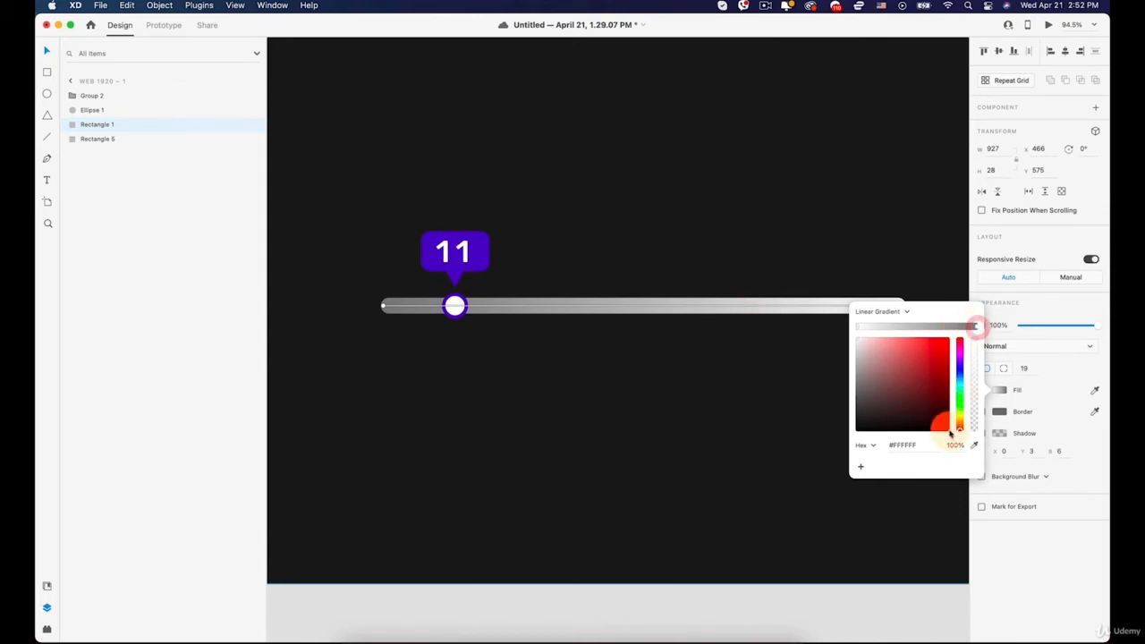
{"action": "left_click_drag", "start_coordinate": [948, 355], "coordinate": [960, 341]}
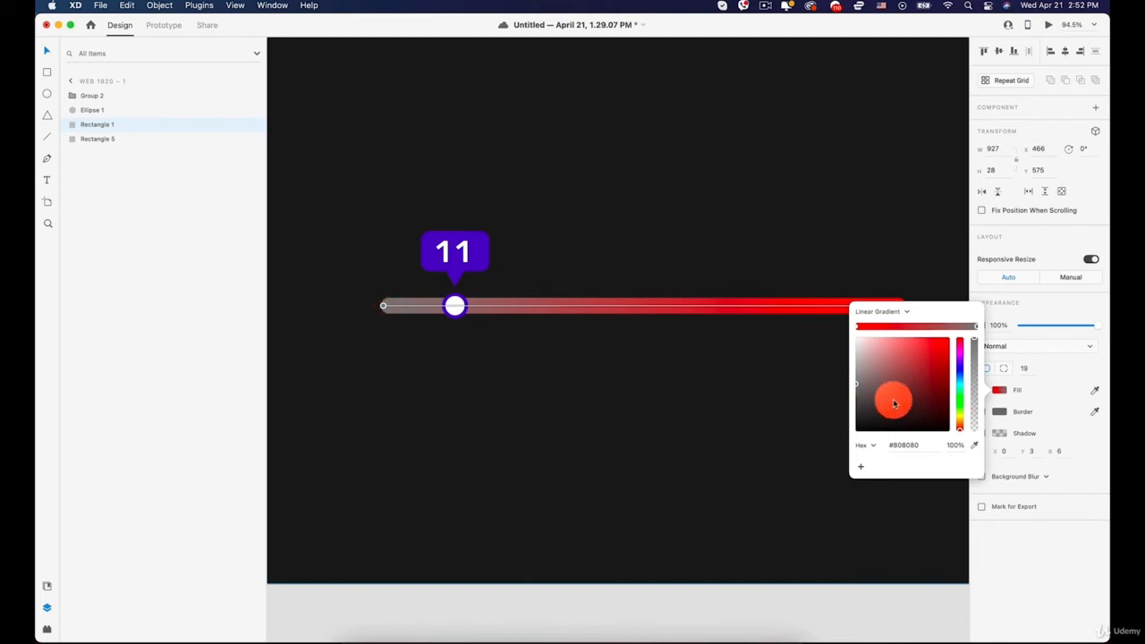
{"action": "left_click_drag", "start_coordinate": [892, 399], "coordinate": [949, 340]}
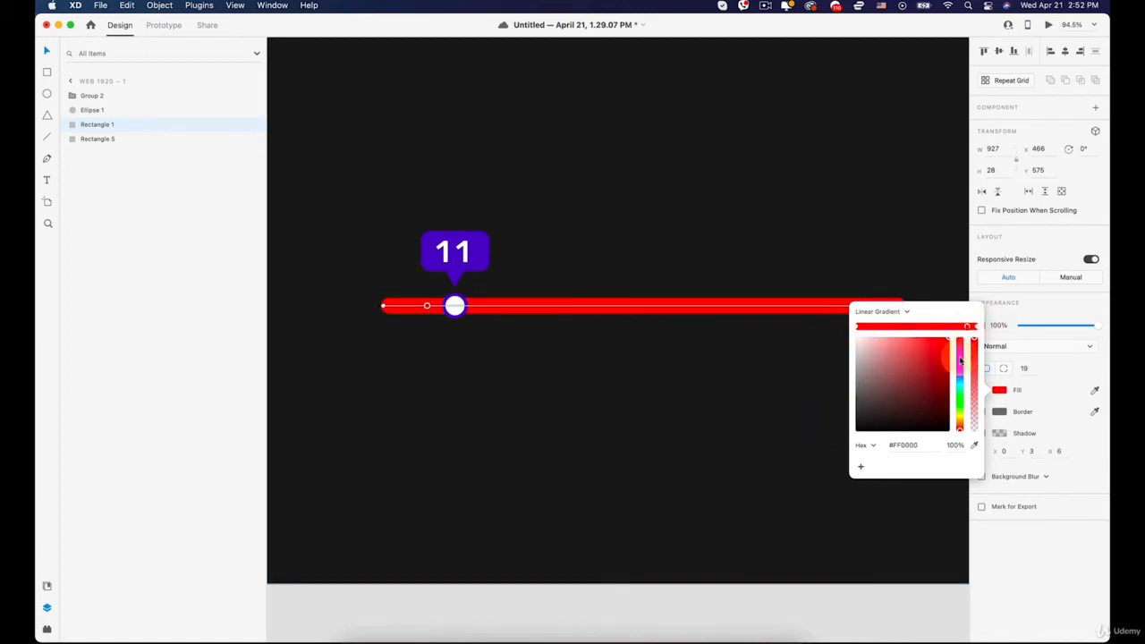
Step: Add a yellow #FFEB00 gradient stop under the handle and a green #00FF1D stop to its right
{"action": "left_click_drag", "start_coordinate": [962, 431], "coordinate": [962, 422]}
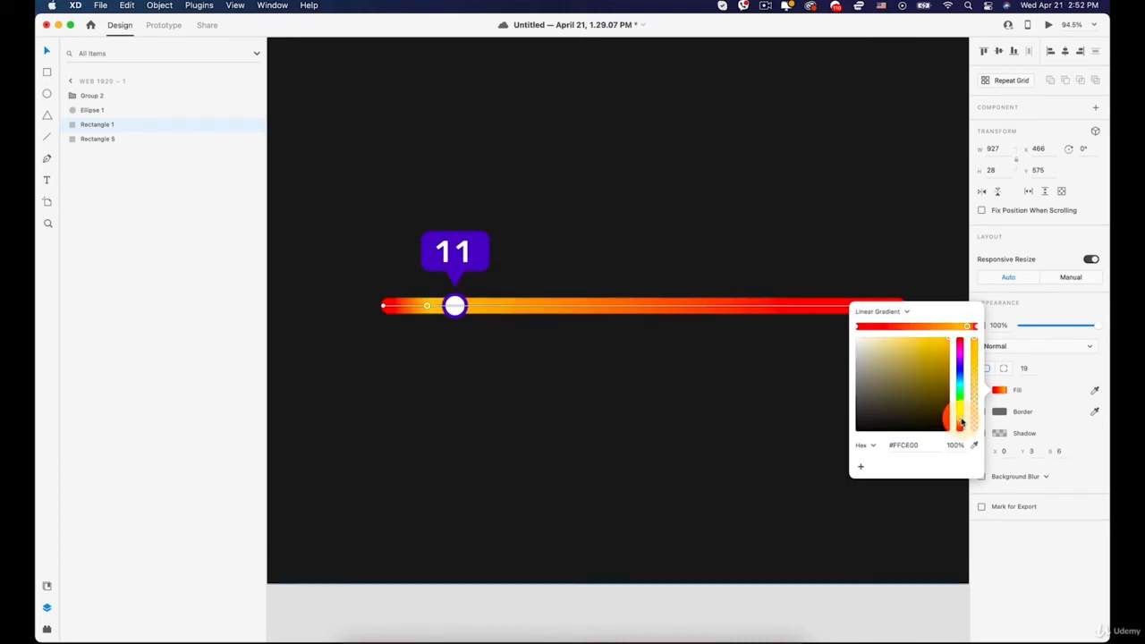
{"action": "left_click_drag", "start_coordinate": [961, 421], "coordinate": [960, 416]}
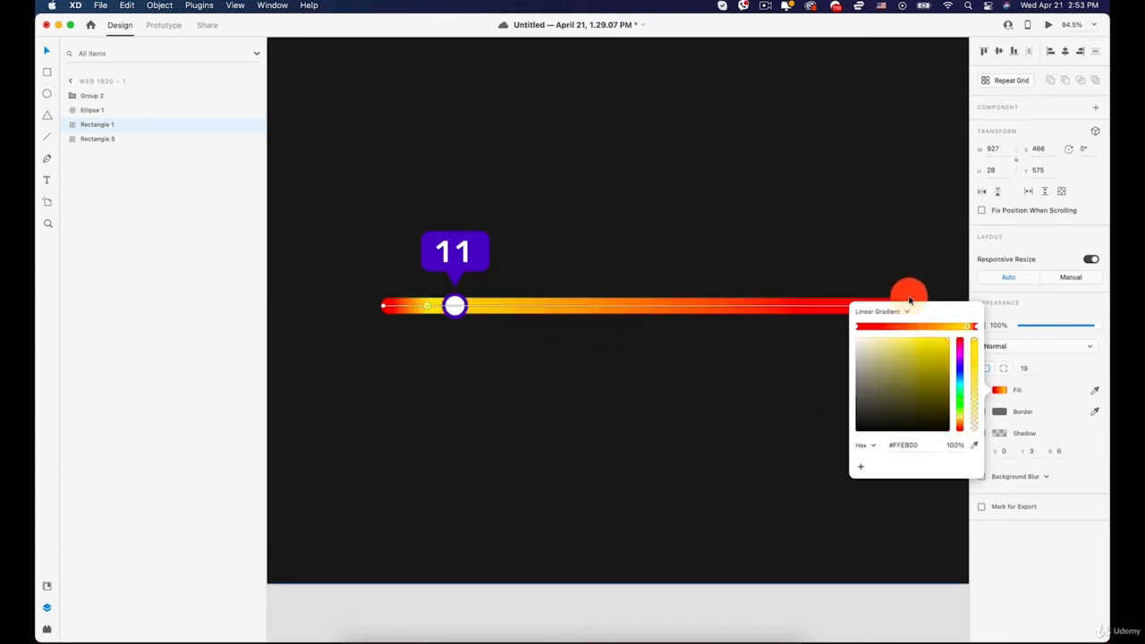
{"action": "left_click", "coordinate": [947, 326]}
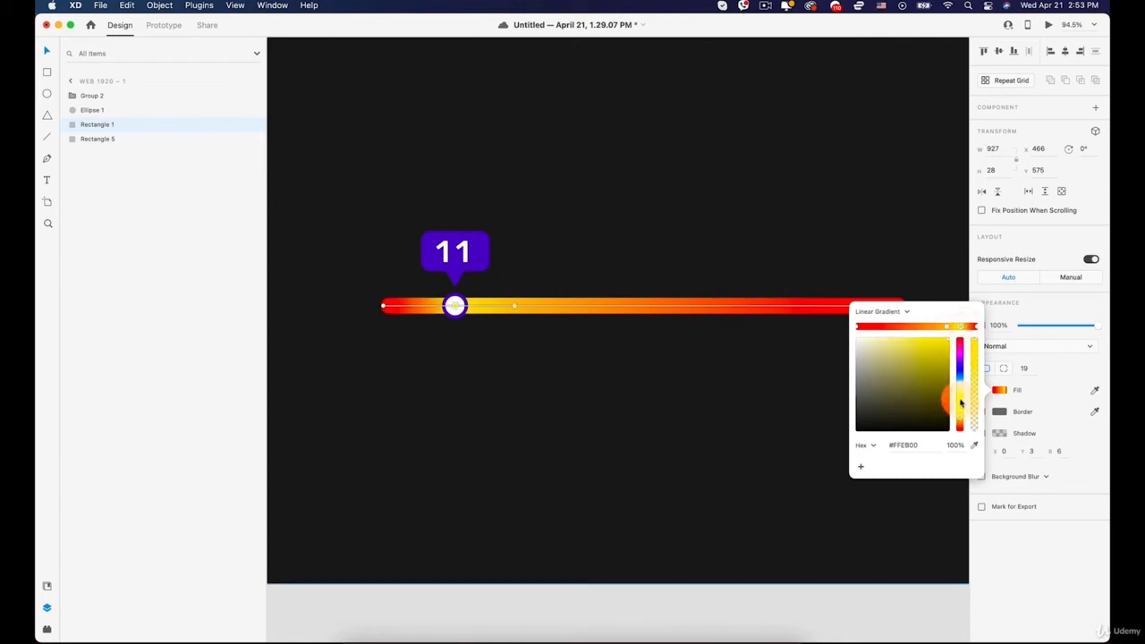
{"action": "left_click", "coordinate": [964, 384]}
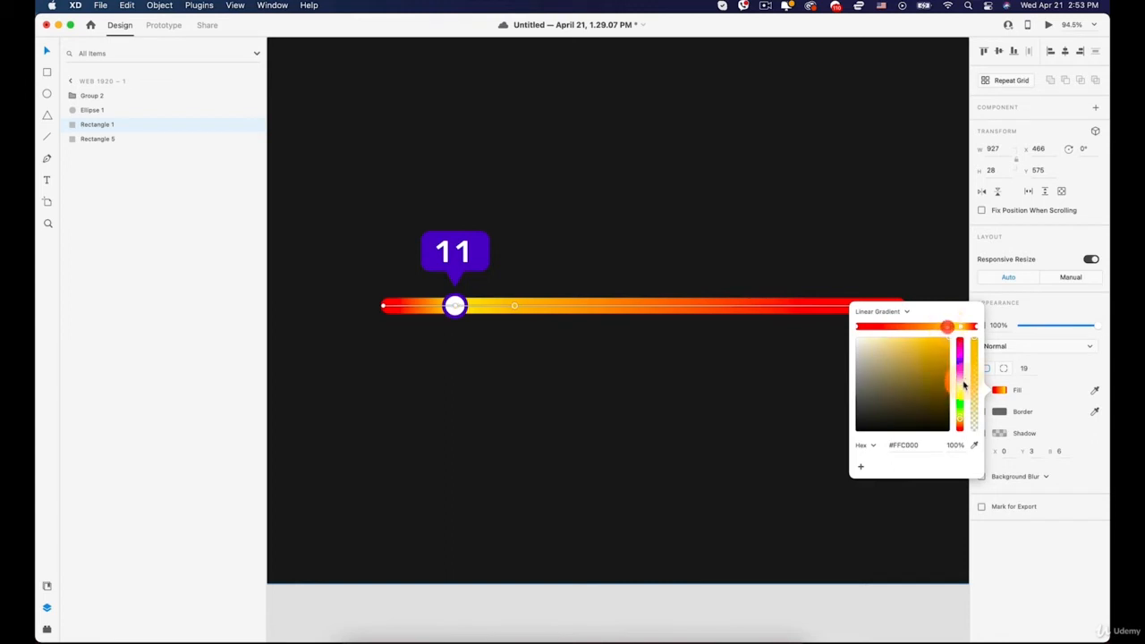
{"action": "left_click_drag", "start_coordinate": [961, 401], "coordinate": [961, 406]}
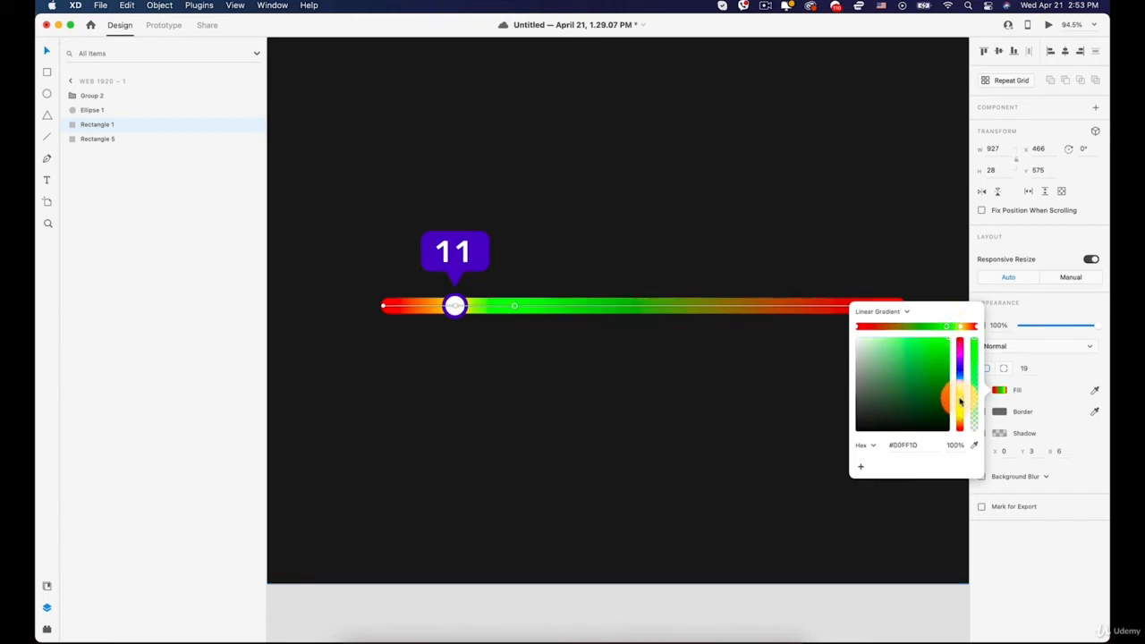
Step: Add a teal gradient stop just before the track's middle and an indigo-blue stop just past it
{"action": "left_click", "coordinate": [615, 308]}
{"action": "left_click_drag", "start_coordinate": [962, 382], "coordinate": [961, 382]}
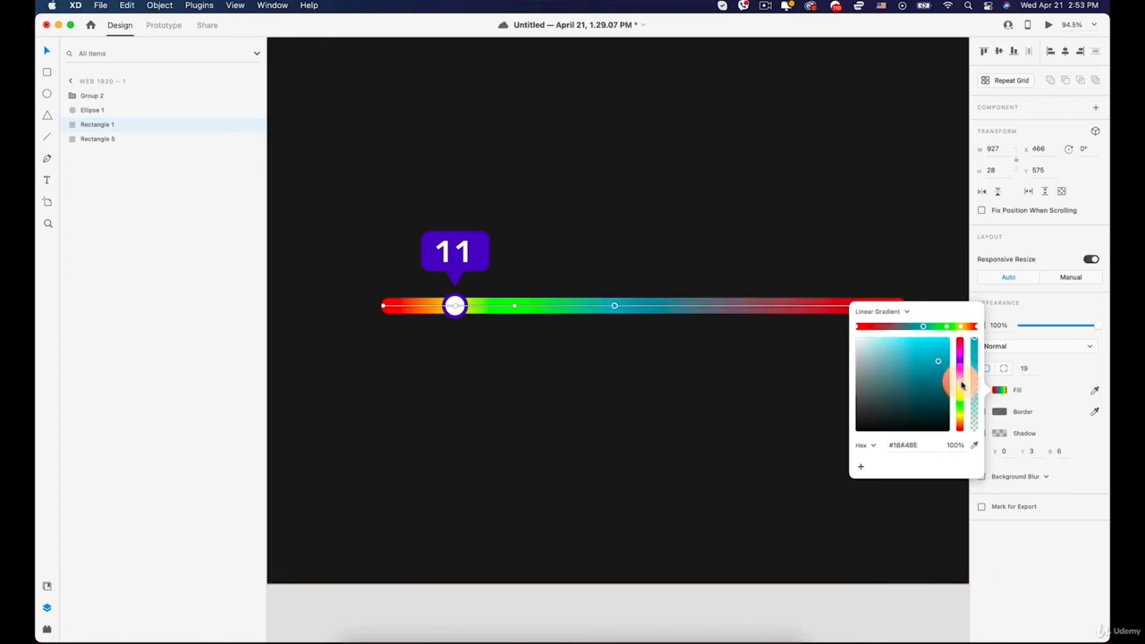
{"action": "left_click", "coordinate": [680, 306]}
{"action": "left_click_drag", "start_coordinate": [960, 366], "coordinate": [961, 373]}
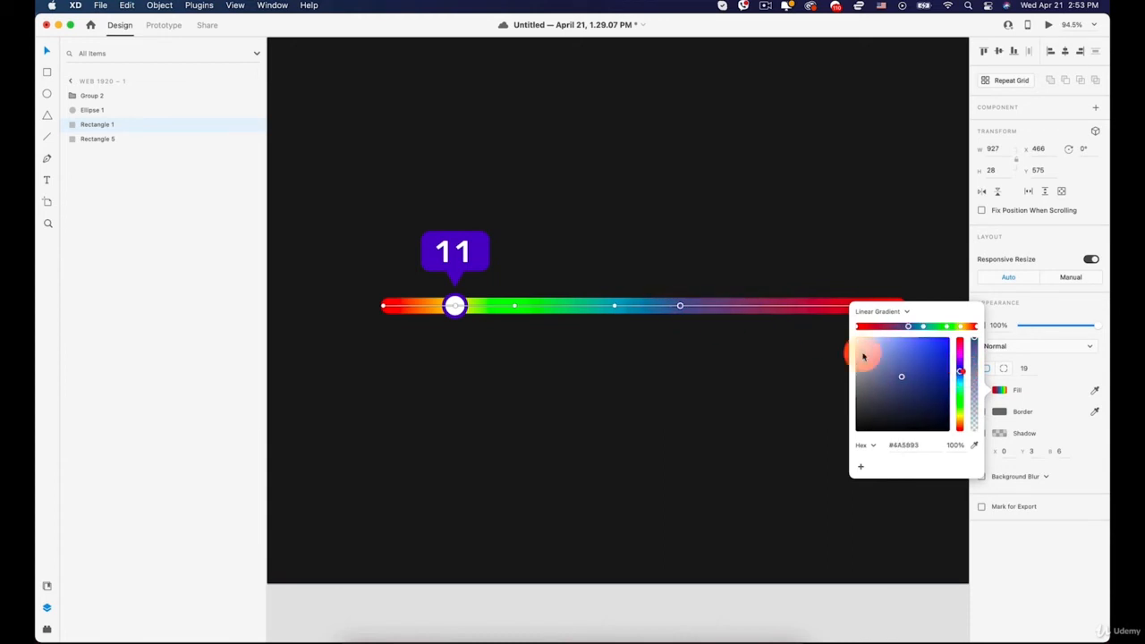
Step: Add purple and magenta gradient stops leading to the track's red right end, and close the colour picker
{"action": "left_click", "coordinate": [751, 308]}
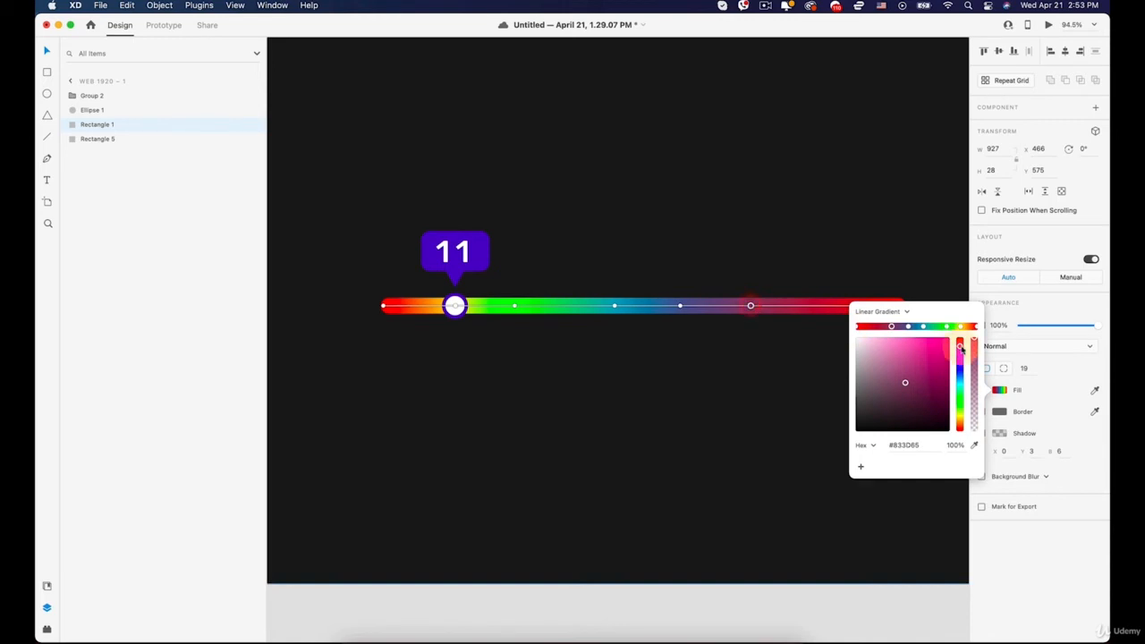
{"action": "left_click", "coordinate": [852, 325]}
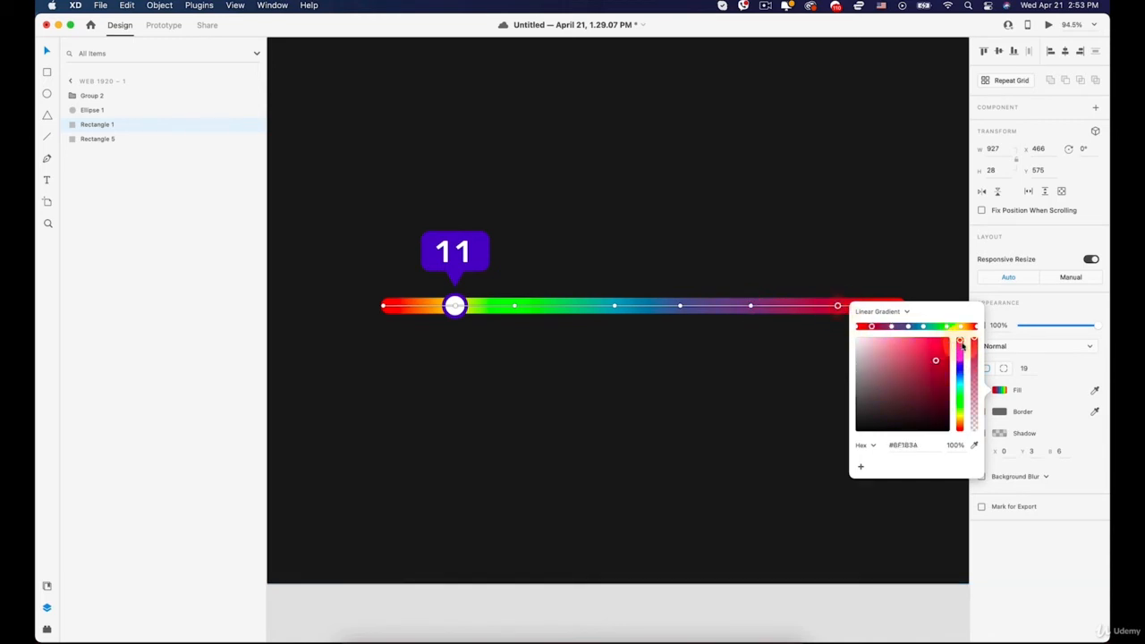
{"action": "left_click", "coordinate": [1033, 386]}
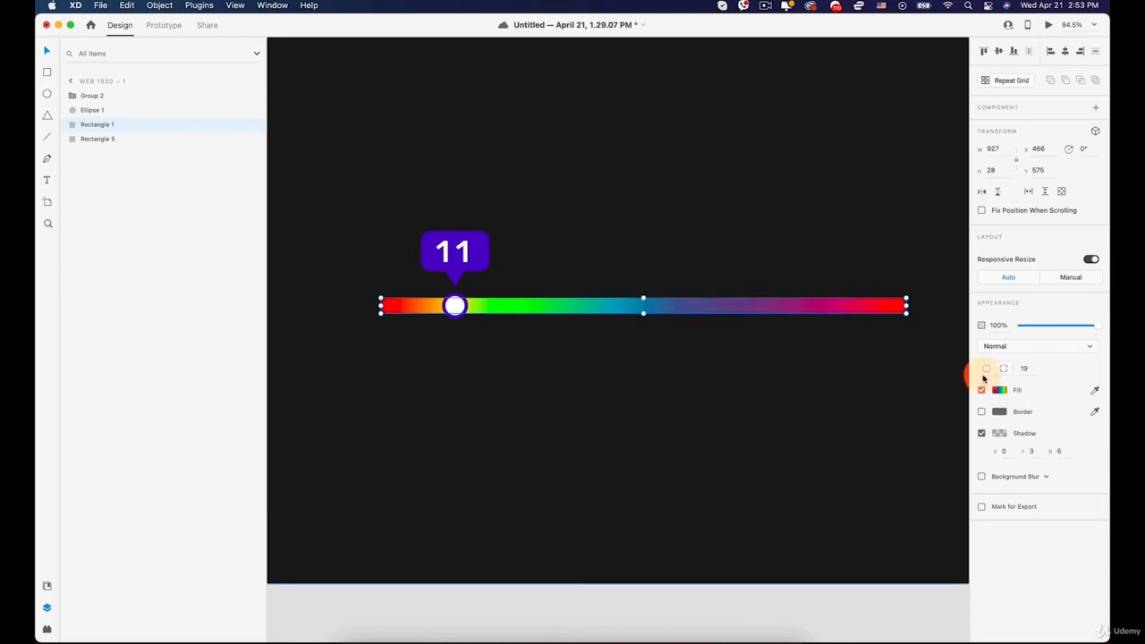
{"action": "left_click", "coordinate": [560, 388]}
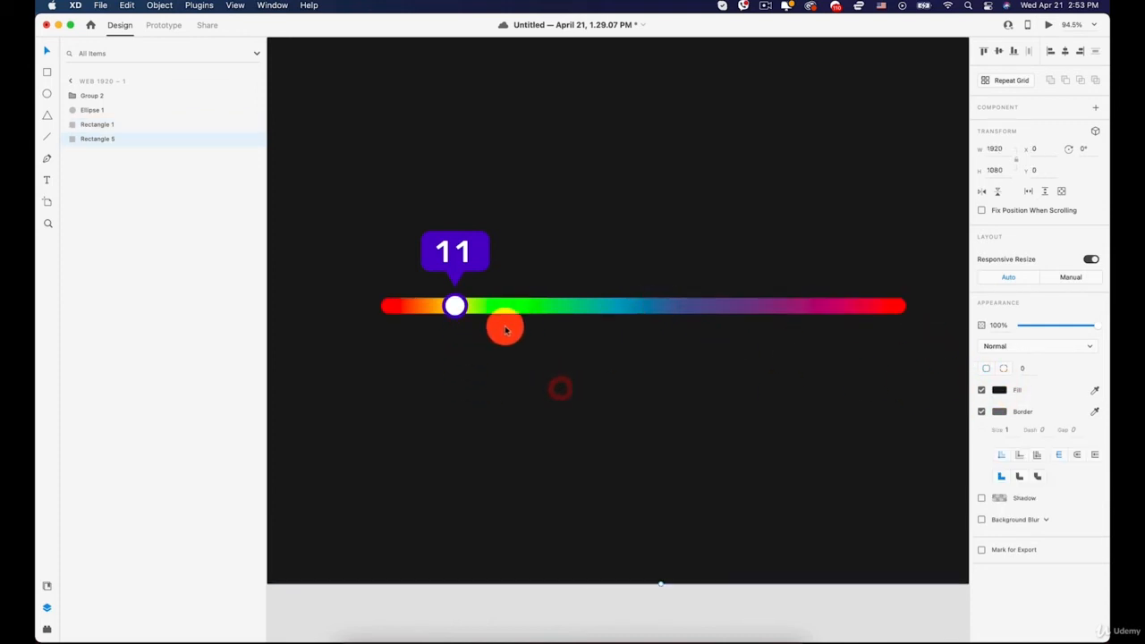
Step: Duplicate the rainbow gradient track and place the copy directly above the original, behind the value bubble
{"action": "left_click", "coordinate": [554, 311]}
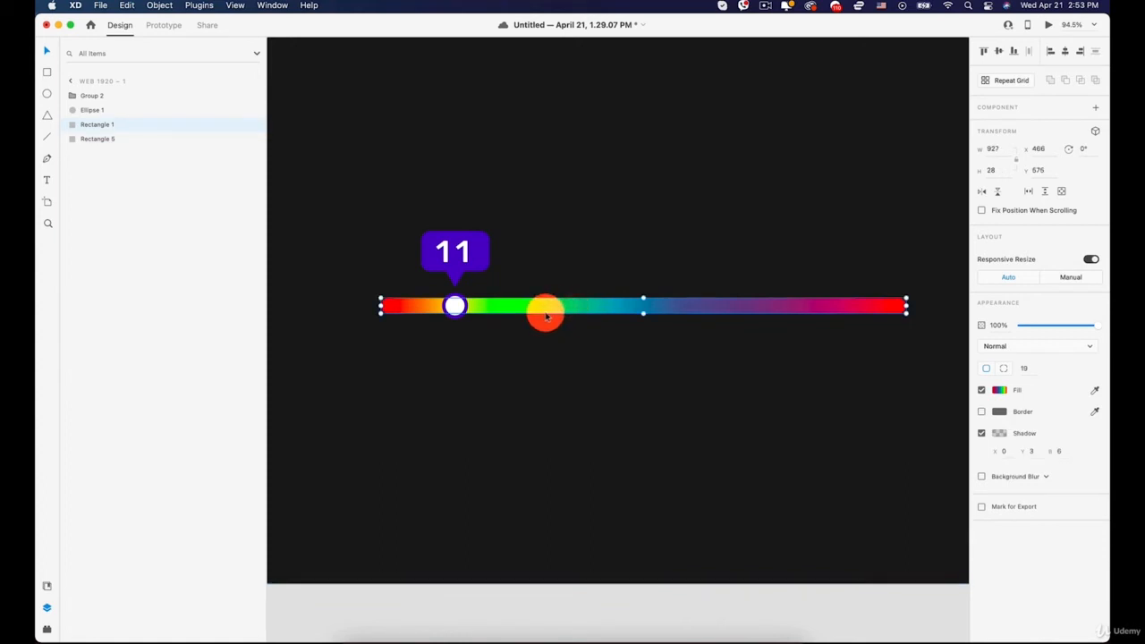
{"action": "key", "text": "super"}
{"action": "left_click_drag", "start_coordinate": [546, 313], "coordinate": [552, 258]}
Step: Ungroup the value bubble (Group 2) into its masked numbers, pointer and rectangle
{"action": "scroll", "coordinate": [456, 258], "scroll_direction": "up", "scroll_amount": 5}
{"action": "left_click", "coordinate": [455, 259]}
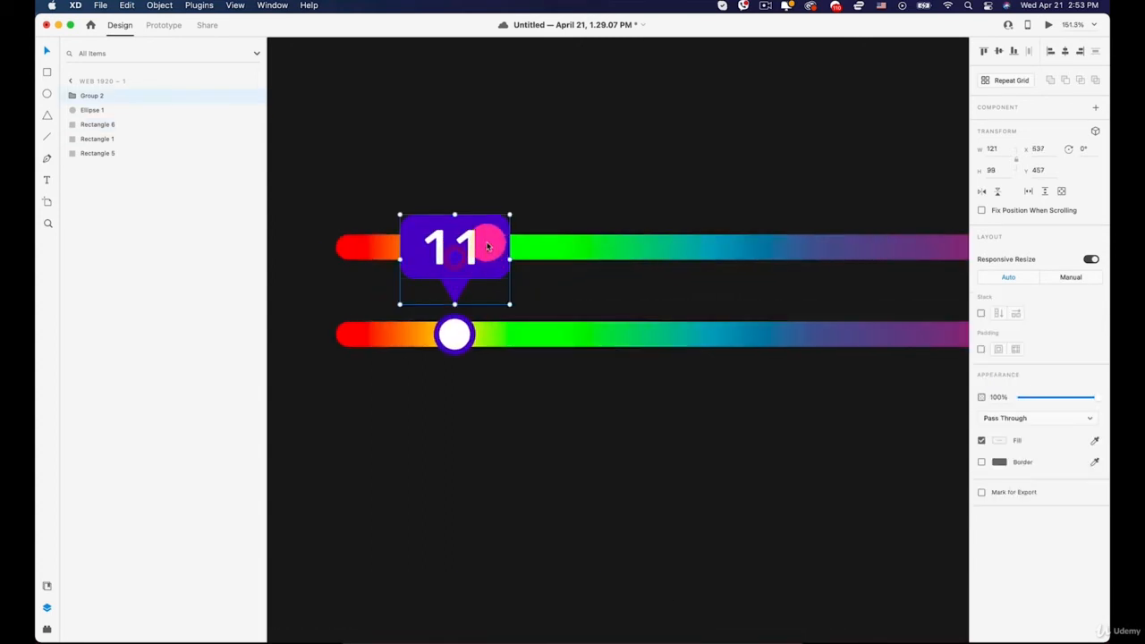
{"action": "right_click", "coordinate": [489, 251]}
{"action": "left_click", "coordinate": [501, 386]}
{"action": "left_click", "coordinate": [448, 265]}
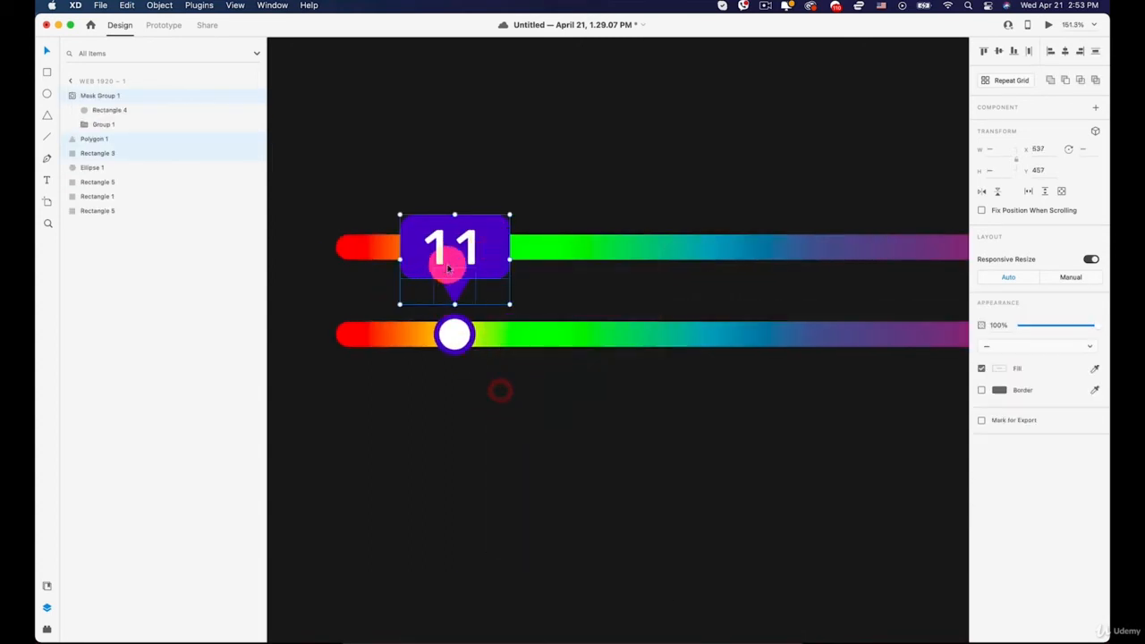
{"action": "left_click", "coordinate": [548, 281]}
Step: Delete the masked numbers (Mask Group 1) from the bubble, keeping the bubble's rectangle and pointer
{"action": "left_click", "coordinate": [442, 254]}
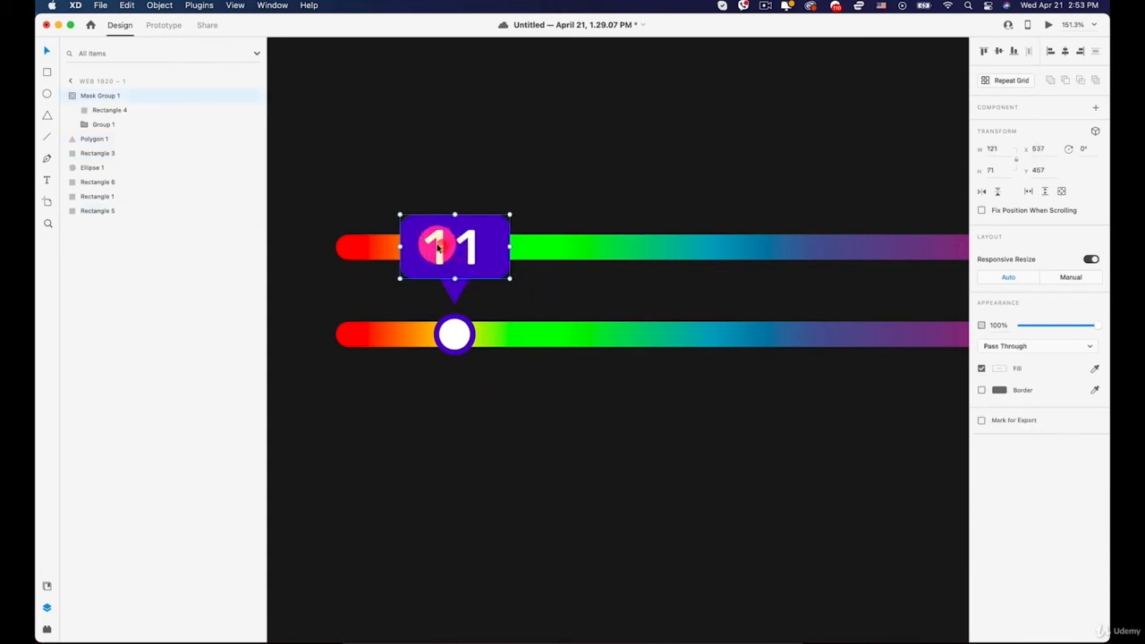
{"action": "double_click", "coordinate": [437, 251]}
{"action": "double_click", "coordinate": [437, 250]}
{"action": "double_click", "coordinate": [438, 249]}
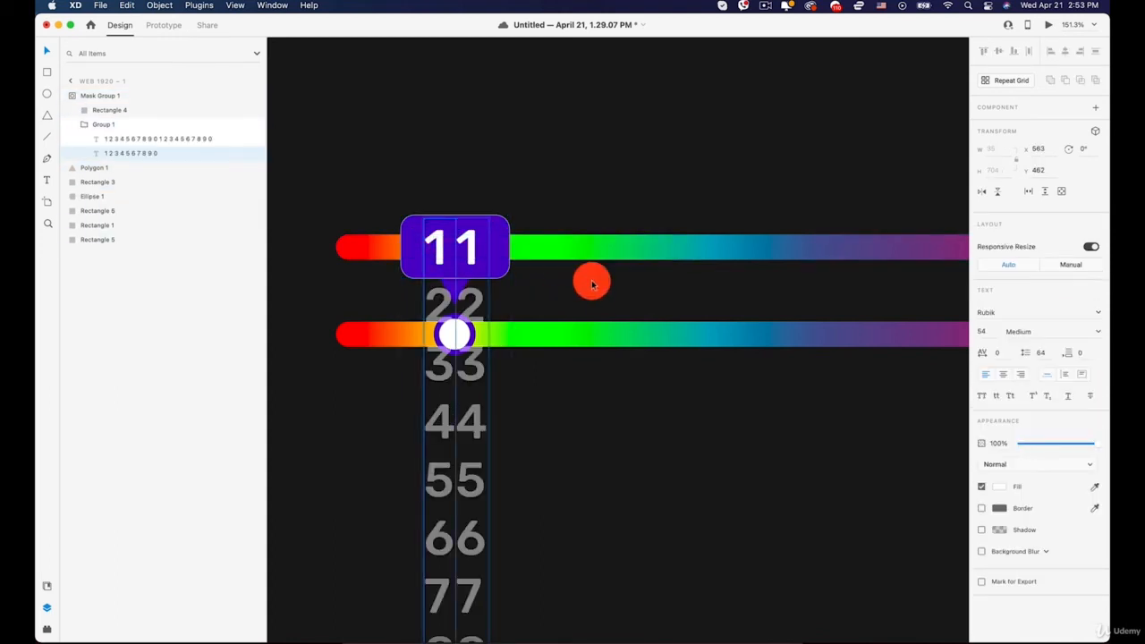
{"action": "left_click", "coordinate": [591, 285]}
{"action": "left_click", "coordinate": [473, 248]}
{"action": "left_click_drag", "start_coordinate": [473, 248], "coordinate": [537, 280]}
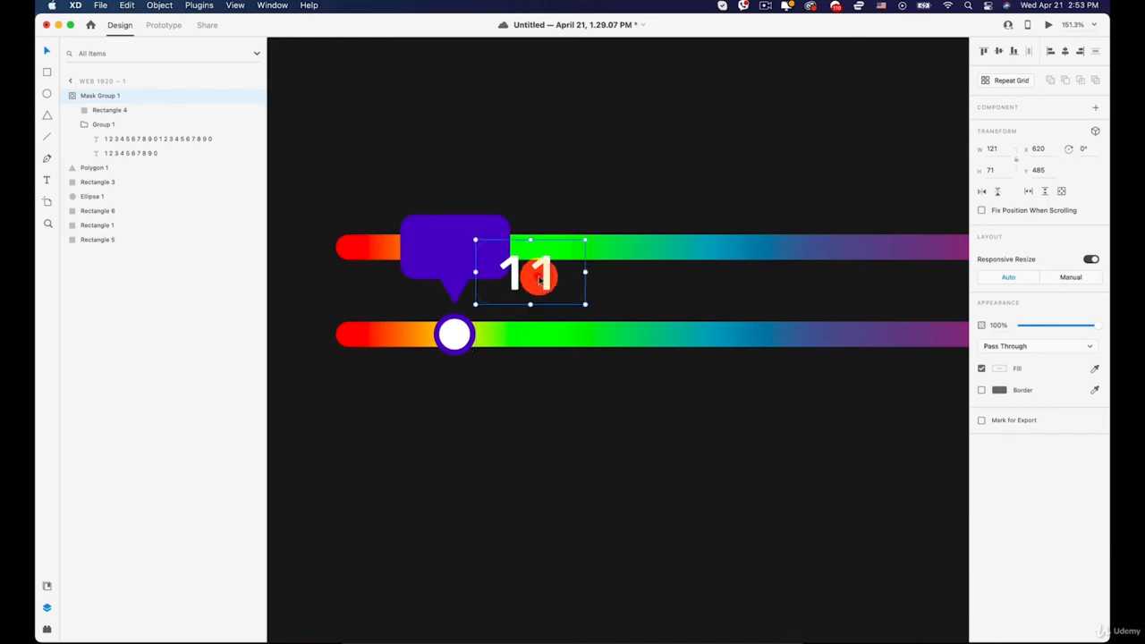
{"action": "key", "text": "BackSpace"}
Step: Round the corners of the purple bubble rectangle to a radius of 36
{"action": "left_click", "coordinate": [460, 250]}
{"action": "left_click_drag", "start_coordinate": [460, 250], "coordinate": [422, 231]}
{"action": "key", "text": "super+z"}
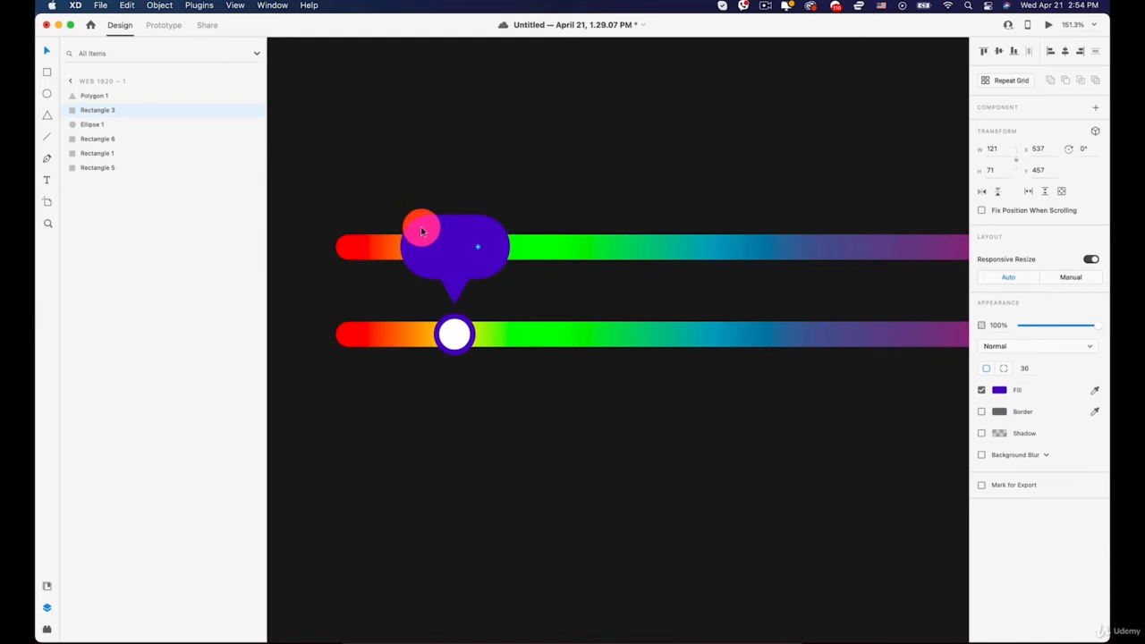
Step: Replace the purple bubble rectangle with a circle about 102 × 102 and place it over the pointer
{"action": "scroll", "coordinate": [422, 231], "scroll_direction": "up", "scroll_amount": 5}
{"action": "key", "text": "BackSpace"}
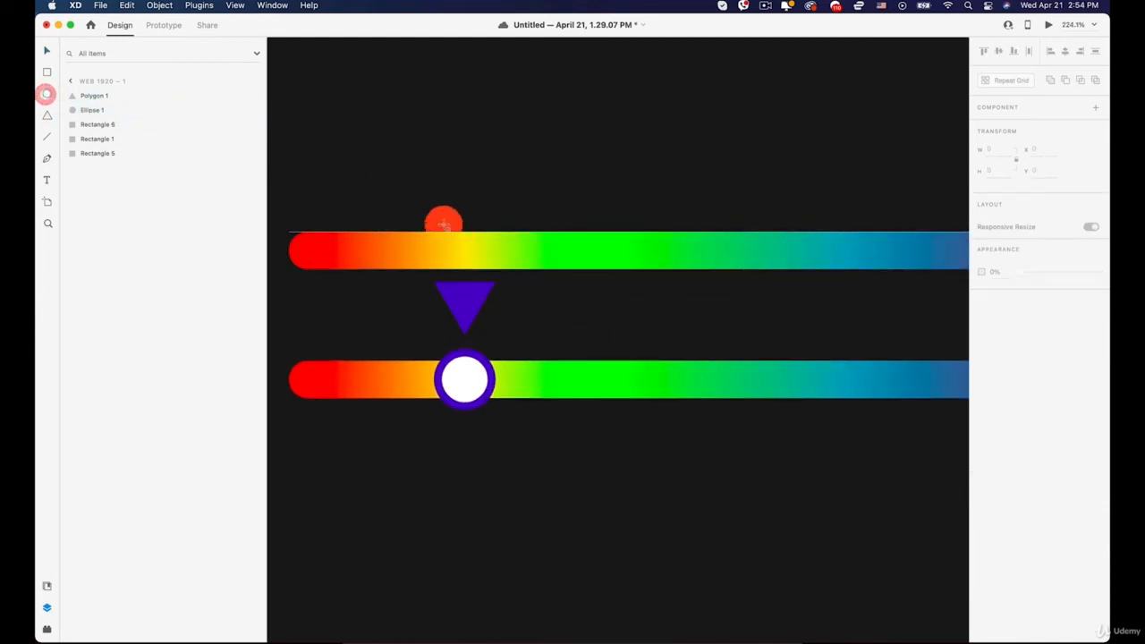
{"action": "key", "text": "e"}
{"action": "mouse_move", "coordinate": [421, 201]}
{"action": "left_mouse_down"}
{"action": "mouse_move", "coordinate": [537, 307]}
{"action": "mouse_move", "coordinate": [499, 272]}
{"action": "left_mouse_up"}
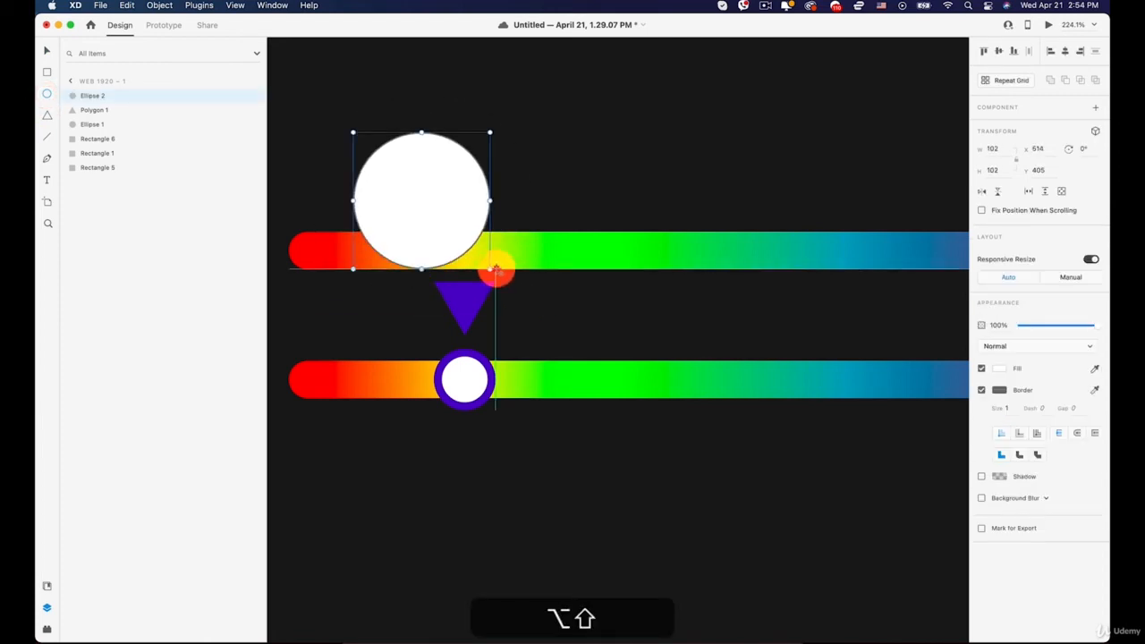
{"action": "mouse_move", "coordinate": [450, 230]}
{"action": "left_mouse_down"}
{"action": "mouse_move", "coordinate": [479, 275]}
{"action": "mouse_move", "coordinate": [477, 251]}
{"action": "left_mouse_up"}
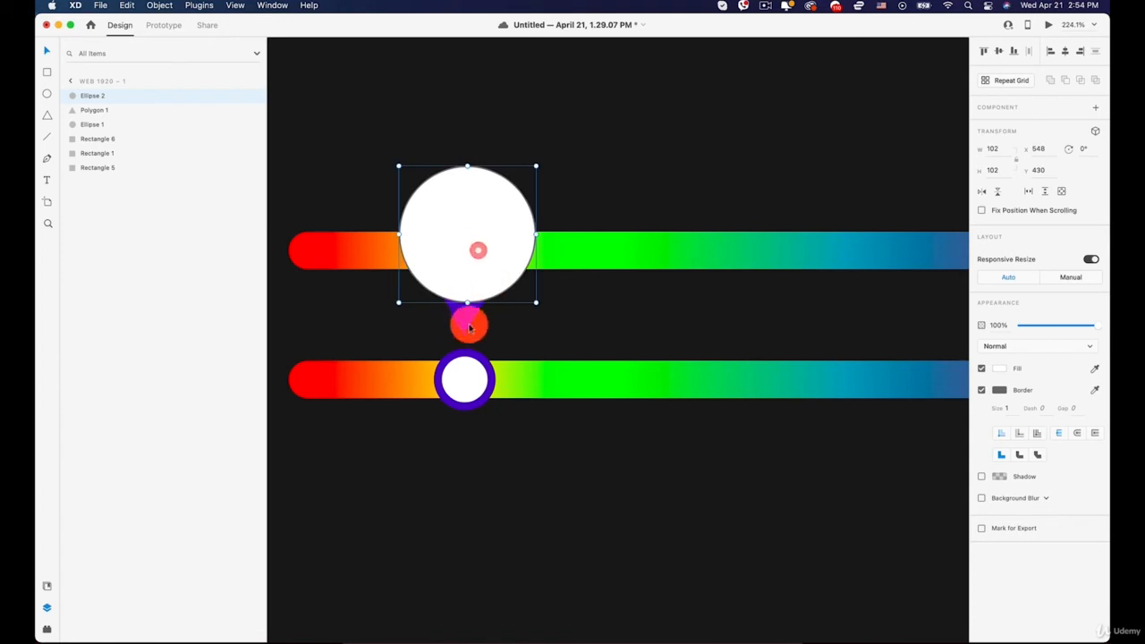
{"action": "left_click", "coordinate": [465, 324]}
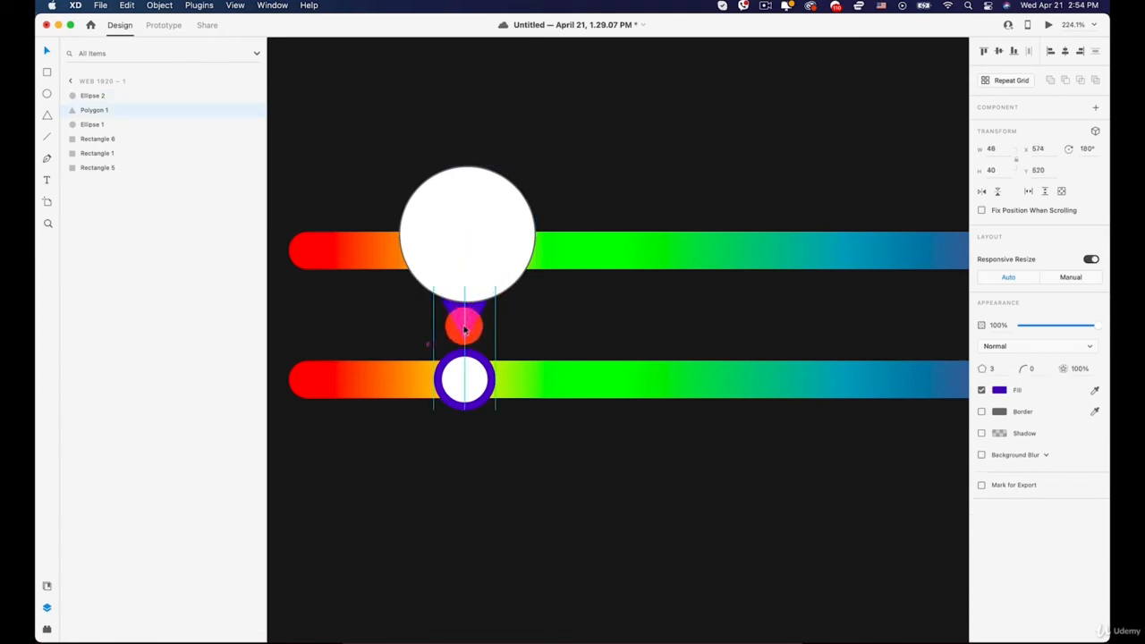
Step: Remove the slider handle's fill and shrink the ring from its centre to about 38 × 38
{"action": "left_click", "coordinate": [462, 378]}
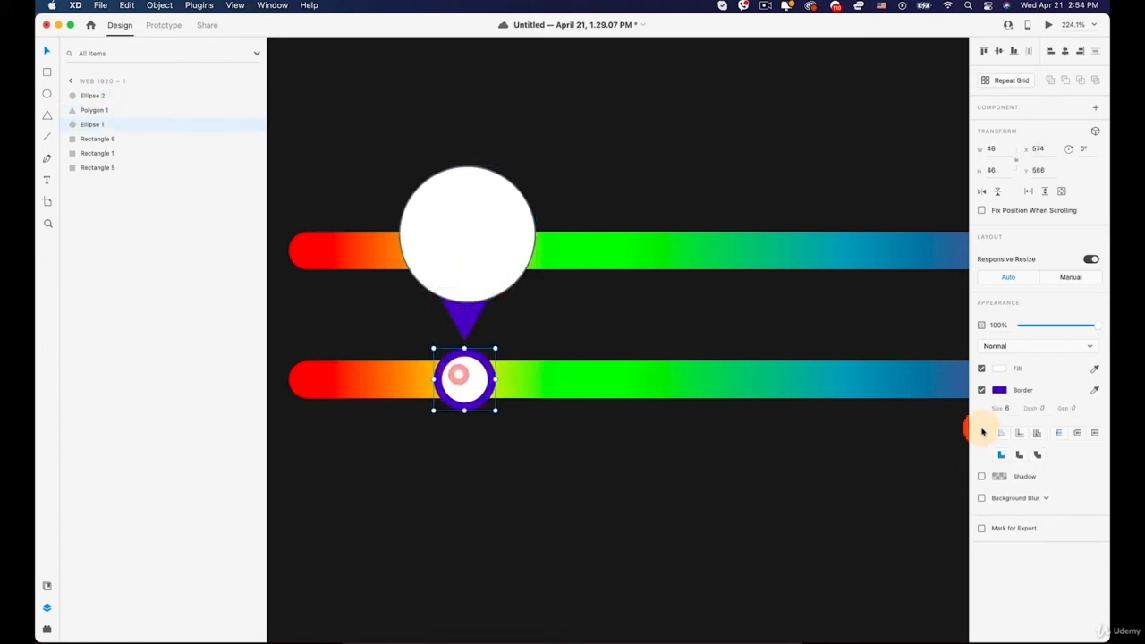
{"action": "left_click", "coordinate": [981, 390]}
{"action": "left_click", "coordinate": [981, 369]}
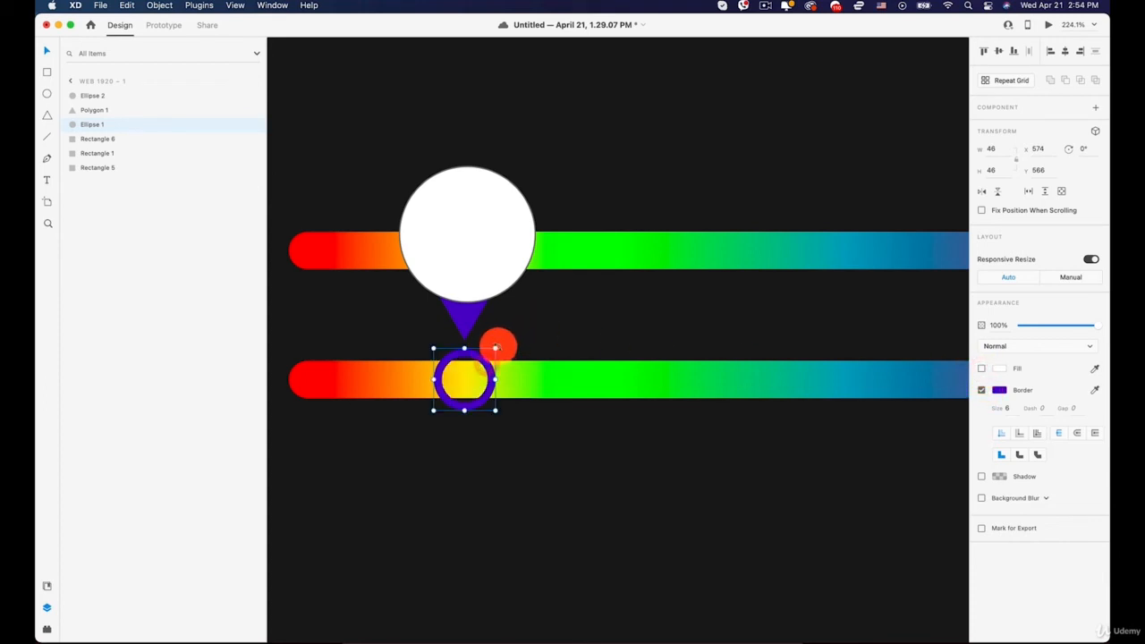
{"action": "key", "text": "alt+shift"}
{"action": "left_click_drag", "start_coordinate": [495, 347], "coordinate": [489, 350]}
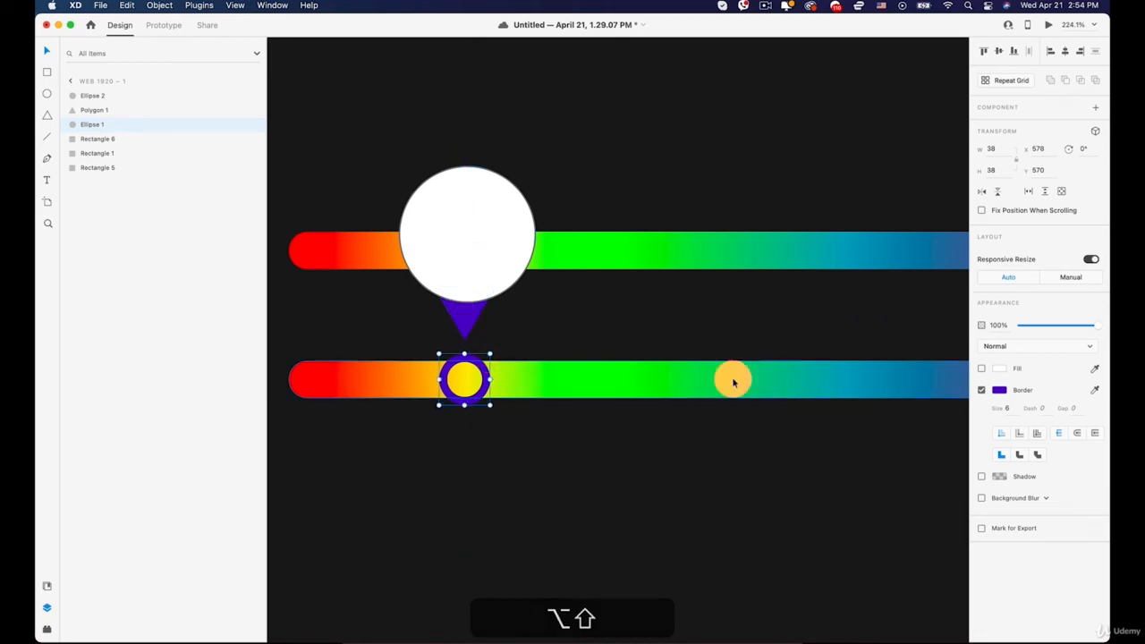
Step: Set the slider handle ring's border colour to white (#FFFFFF)
{"action": "left_click", "coordinate": [994, 391]}
{"action": "left_click", "coordinate": [443, 243]}
{"action": "left_click", "coordinate": [477, 368]}
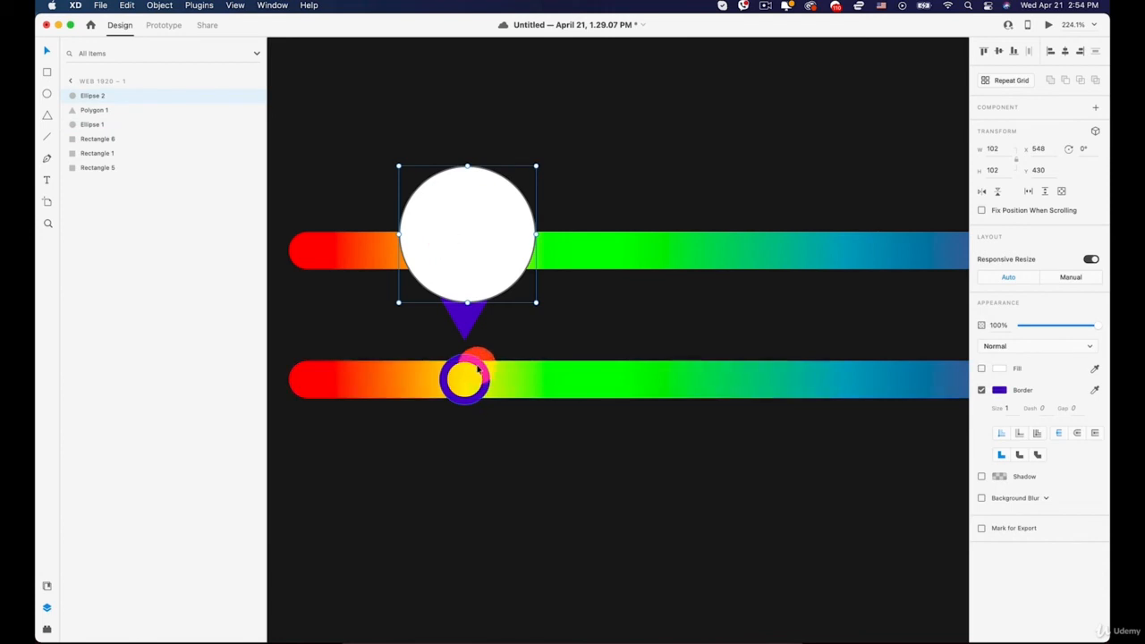
{"action": "left_click", "coordinate": [998, 391]}
{"action": "left_click", "coordinate": [869, 358]}
{"action": "left_click", "coordinate": [550, 304]}
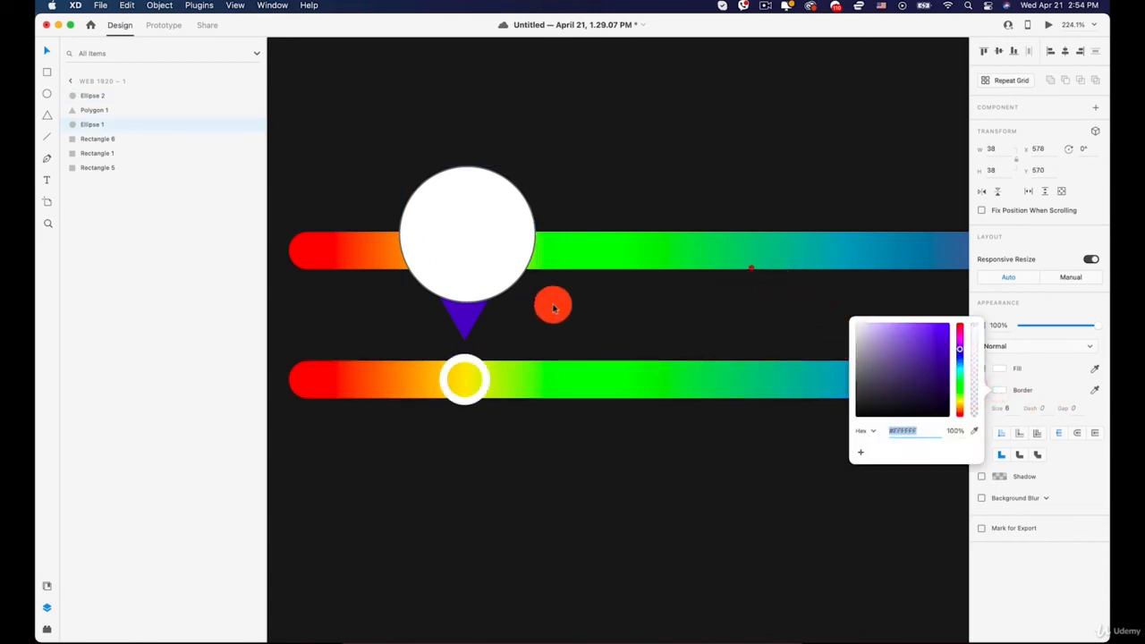
Step: Fill the triangular pointer with white and remove the border from the large circle above it
{"action": "left_click", "coordinate": [463, 319]}
{"action": "left_click", "coordinate": [1000, 392]}
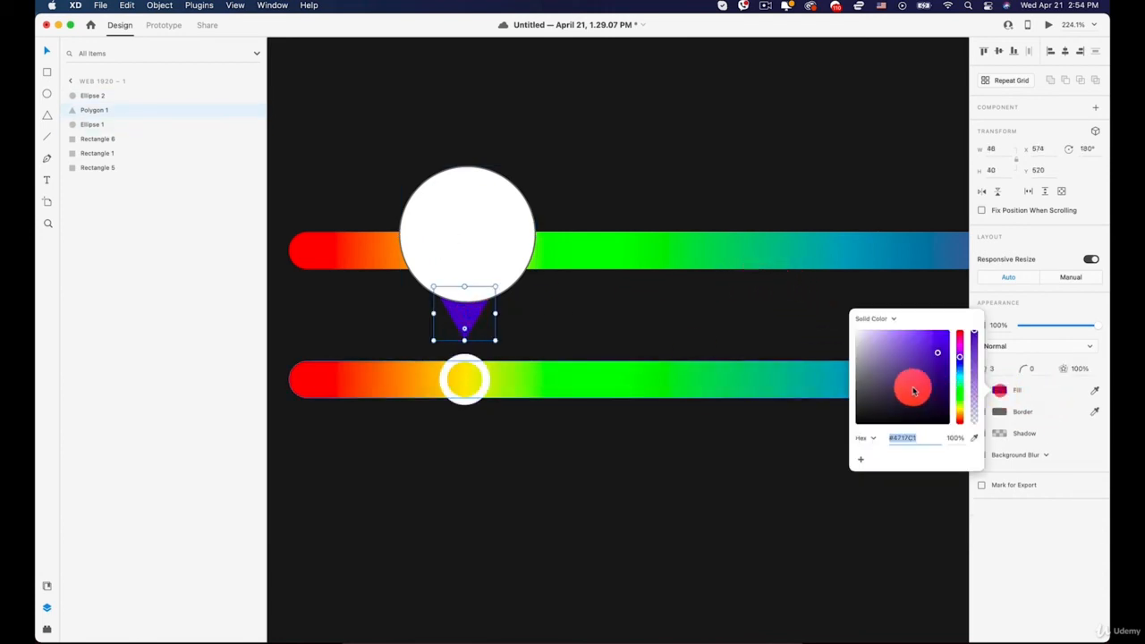
{"action": "left_click_drag", "start_coordinate": [912, 386], "coordinate": [661, 268]}
{"action": "left_click", "coordinate": [490, 254]}
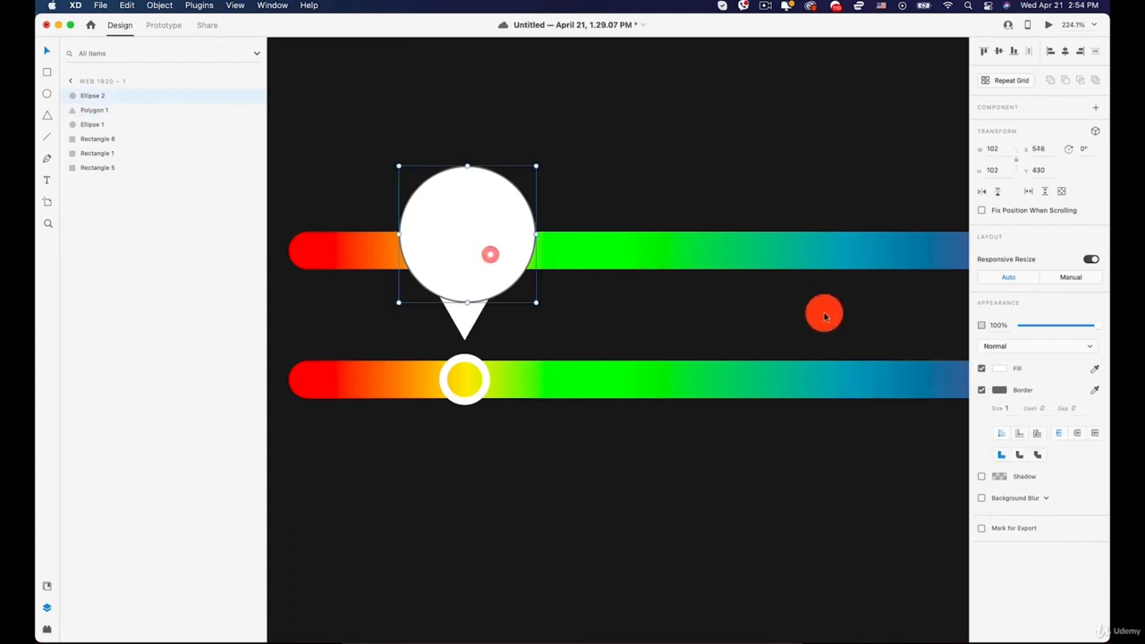
{"action": "left_click", "coordinate": [980, 391]}
Step: Resize the large white circle to about 90 × 90 and scale the pointer down proportionally
{"action": "left_click", "coordinate": [491, 224]}
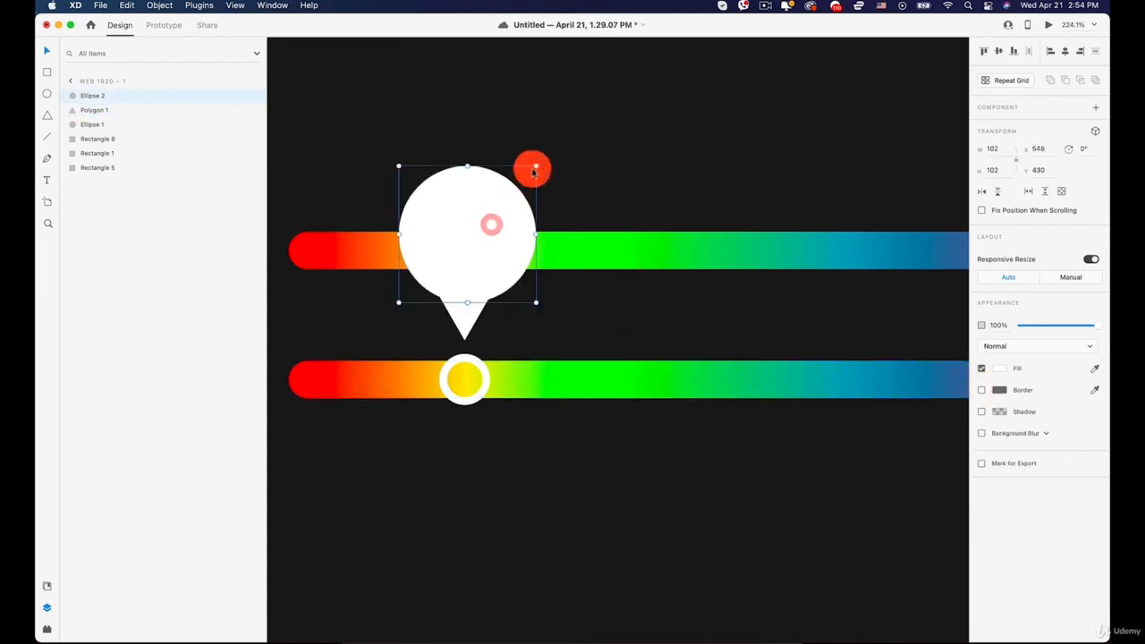
{"action": "left_click_drag", "start_coordinate": [536, 165], "coordinate": [524, 174]}
{"action": "left_click", "coordinate": [463, 331]}
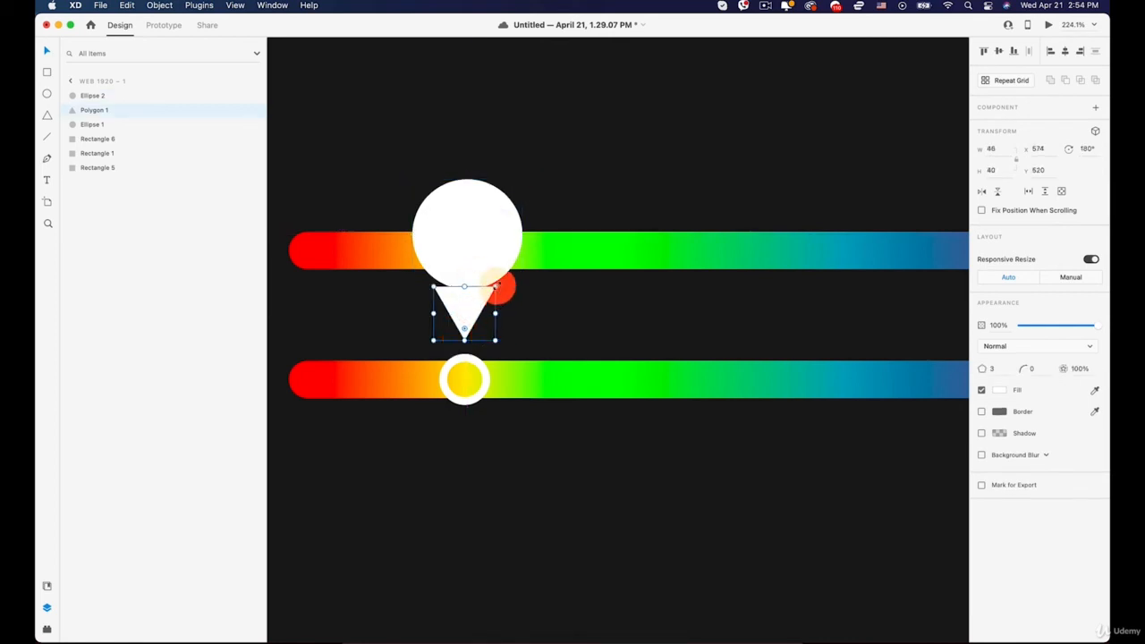
{"action": "left_click_drag", "start_coordinate": [495, 286], "coordinate": [534, 295]}
{"action": "left_click", "coordinate": [481, 222]}
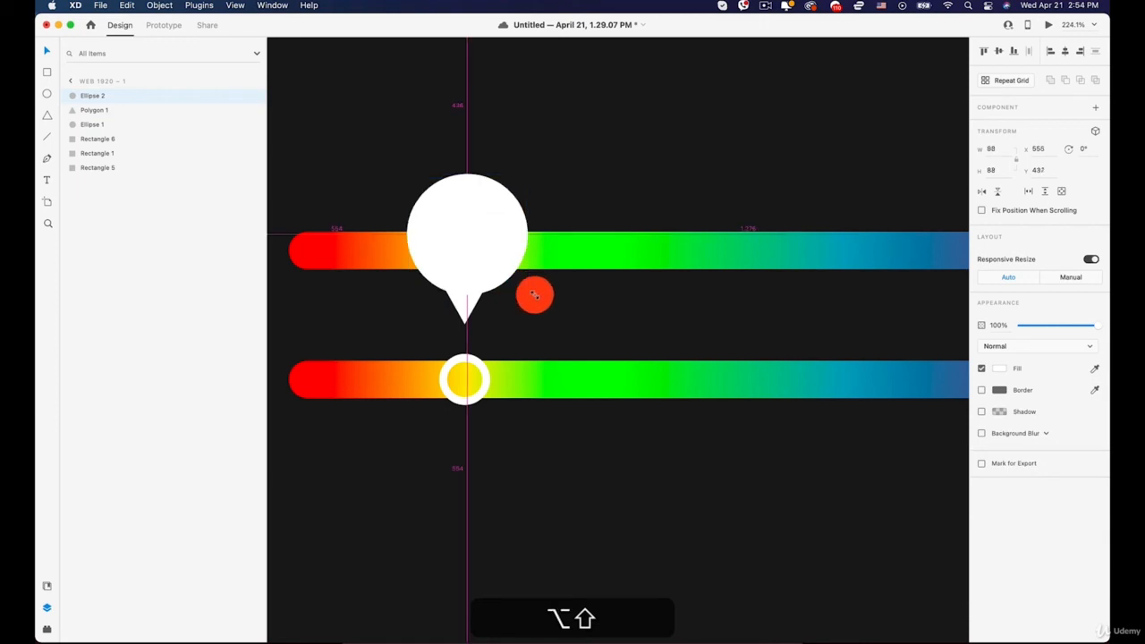
Step: Move the white circle and its pointer down together so the tip sits just above the handle ring
{"action": "left_click", "coordinate": [467, 310]}
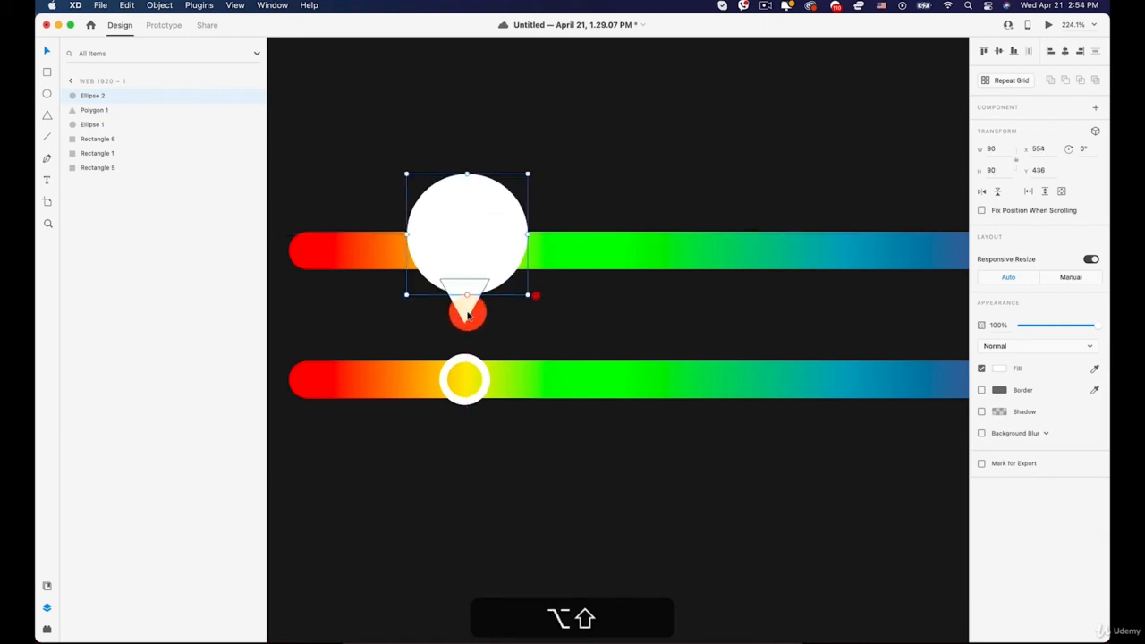
{"action": "left_click", "coordinate": [475, 248], "text": "shift"}
{"action": "left_click_drag", "start_coordinate": [473, 243], "coordinate": [474, 264]}
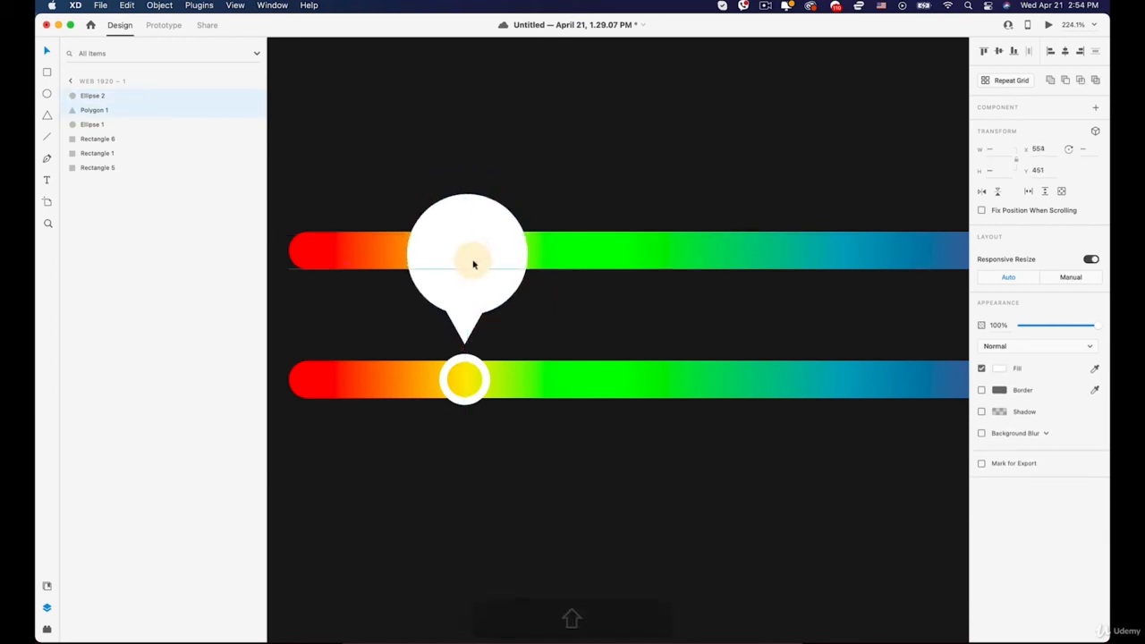
Step: Stretch the upper rainbow track to a height of 90 and align it vertically with the white circle
{"action": "left_click", "coordinate": [575, 259]}
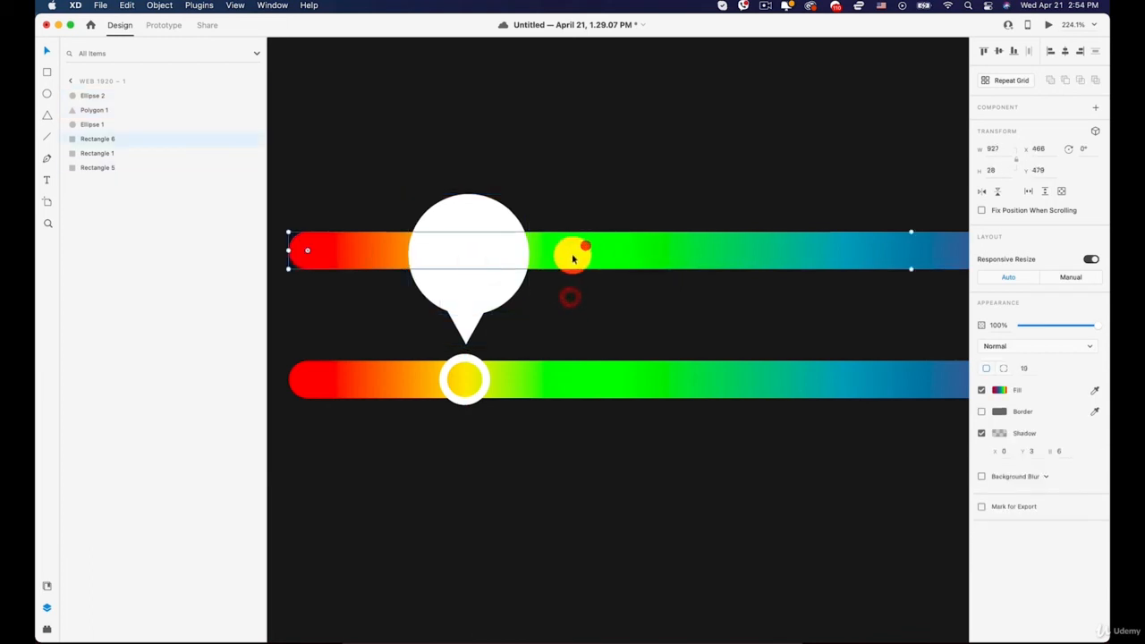
{"action": "left_click_drag", "start_coordinate": [913, 268], "coordinate": [908, 331]}
{"action": "left_click_drag", "start_coordinate": [805, 286], "coordinate": [835, 259]}
{"action": "left_click_drag", "start_coordinate": [913, 290], "coordinate": [909, 311]}
{"action": "mouse_move", "coordinate": [805, 258]}
{"action": "left_mouse_down"}
{"action": "mouse_move", "coordinate": [805, 271]}
{"action": "mouse_move", "coordinate": [800, 256]}
{"action": "left_mouse_up"}
{"action": "left_click_drag", "start_coordinate": [912, 312], "coordinate": [912, 315]}
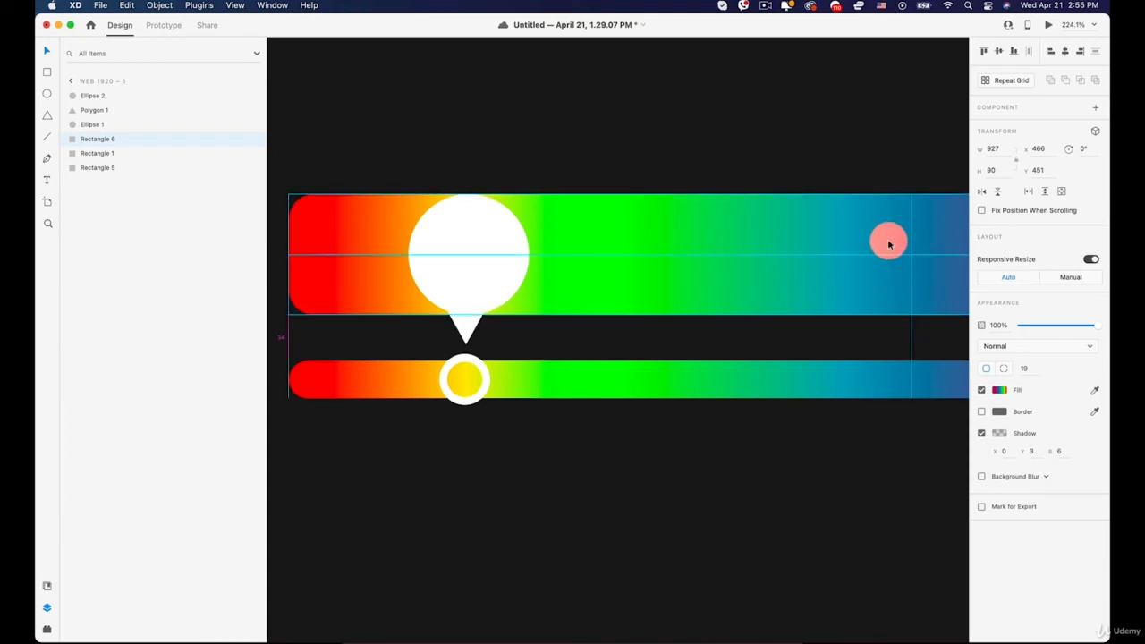
Step: Duplicate the white circle in place and arrange the tall rainbow bar directly beneath the copy, above the original circle
{"action": "left_click", "coordinate": [421, 231]}
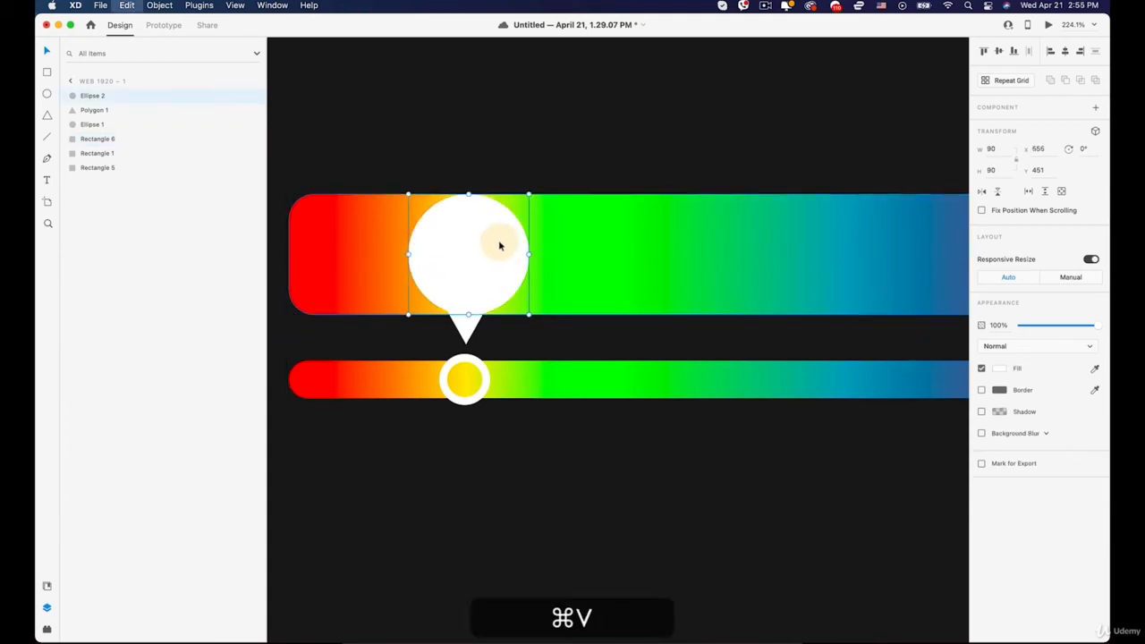
{"action": "key", "text": "super+v"}
{"action": "left_click", "coordinate": [633, 256]}
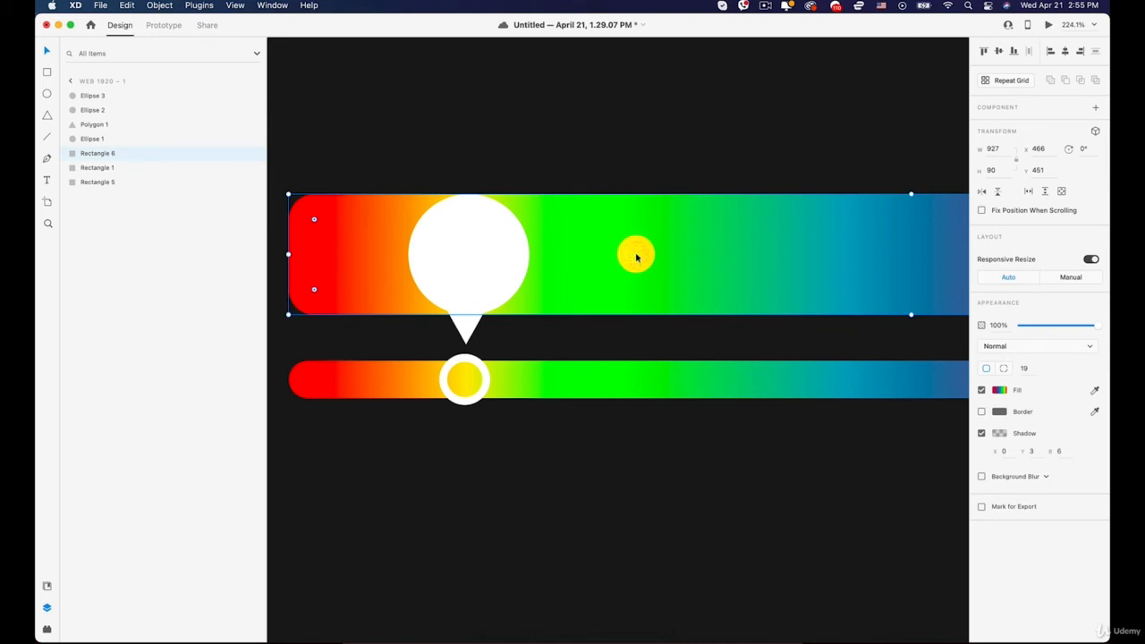
{"action": "key", "text": "super+bracketright"}
{"action": "key", "text": "super+bracketright"}
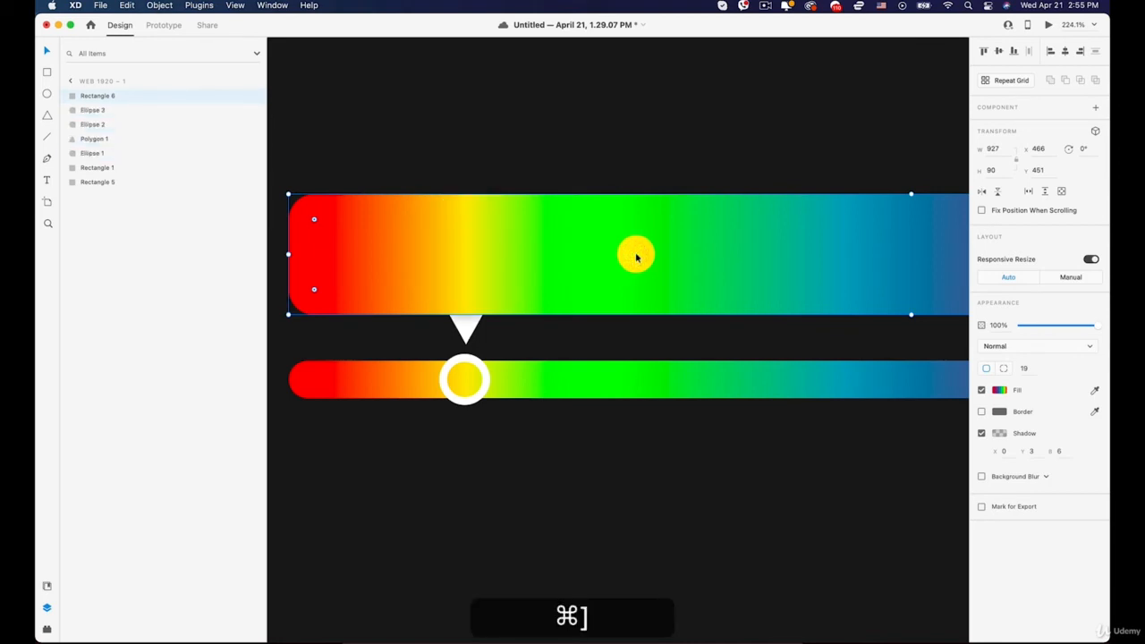
{"action": "key", "text": "super+bracketleft"}
{"action": "left_click_drag", "start_coordinate": [501, 235], "coordinate": [583, 143]}
{"action": "key", "text": "super+z"}
{"action": "left_click", "coordinate": [639, 252], "text": "shift"}
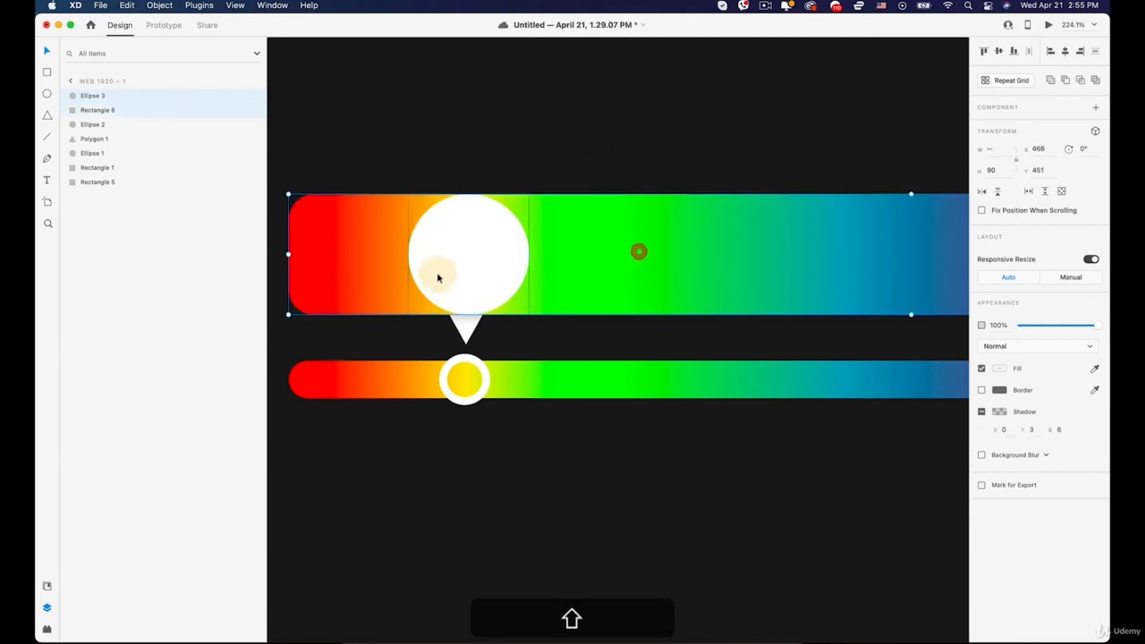
{"action": "left_click_drag", "start_coordinate": [475, 246], "coordinate": [519, 170]}
{"action": "left_click", "coordinate": [534, 146]}
{"action": "left_click", "coordinate": [454, 248]}
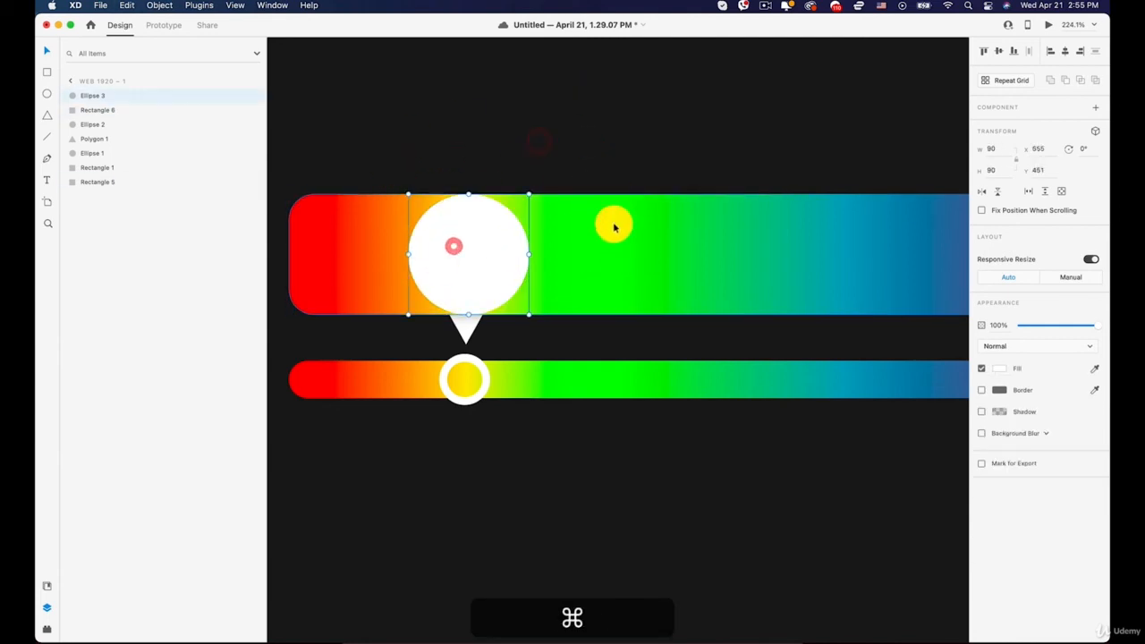
{"action": "left_click", "coordinate": [627, 251]}
{"action": "left_click", "coordinate": [578, 161]}
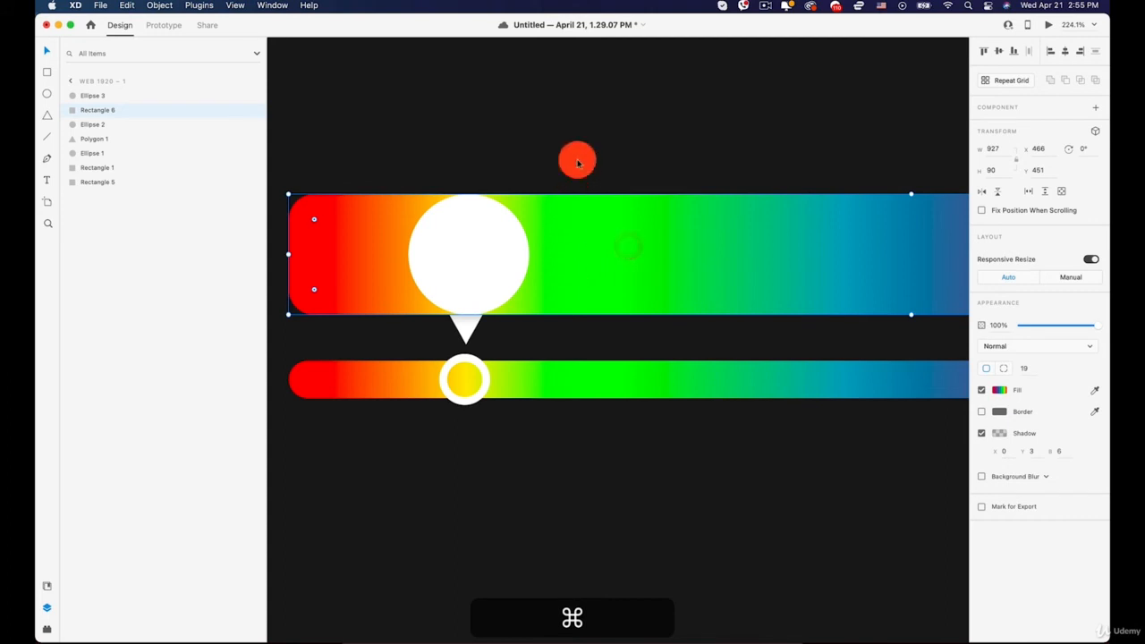
Step: Mask the tall rainbow bar with the duplicated circle using Mask with Shape
{"action": "left_click", "coordinate": [477, 255]}
{"action": "left_click", "coordinate": [623, 231], "text": "shift"}
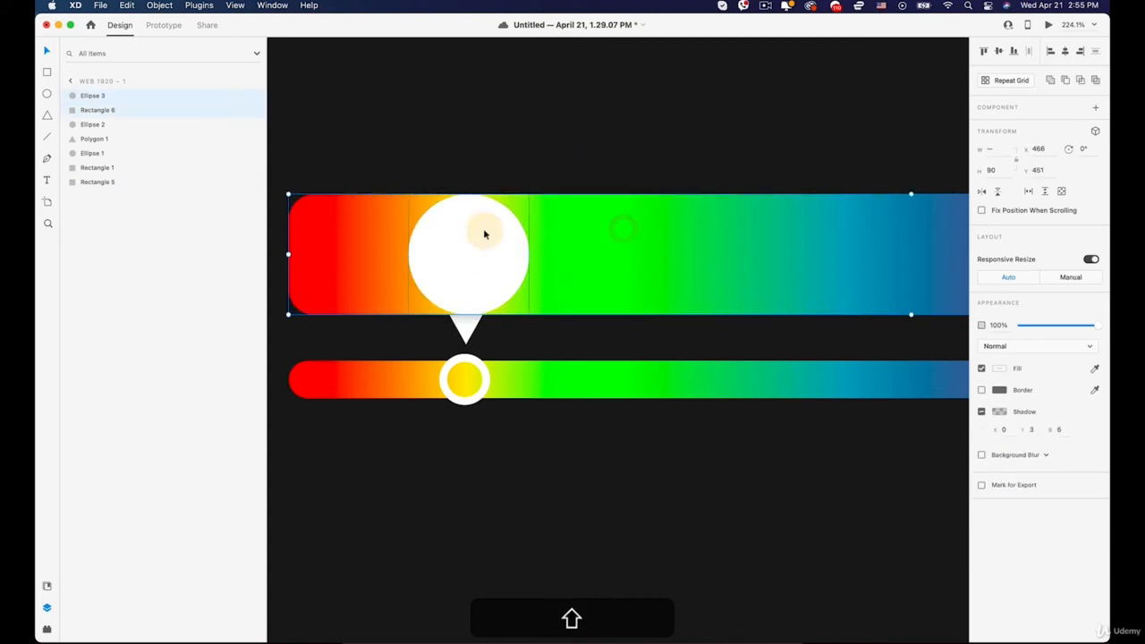
{"action": "right_click", "coordinate": [484, 234]}
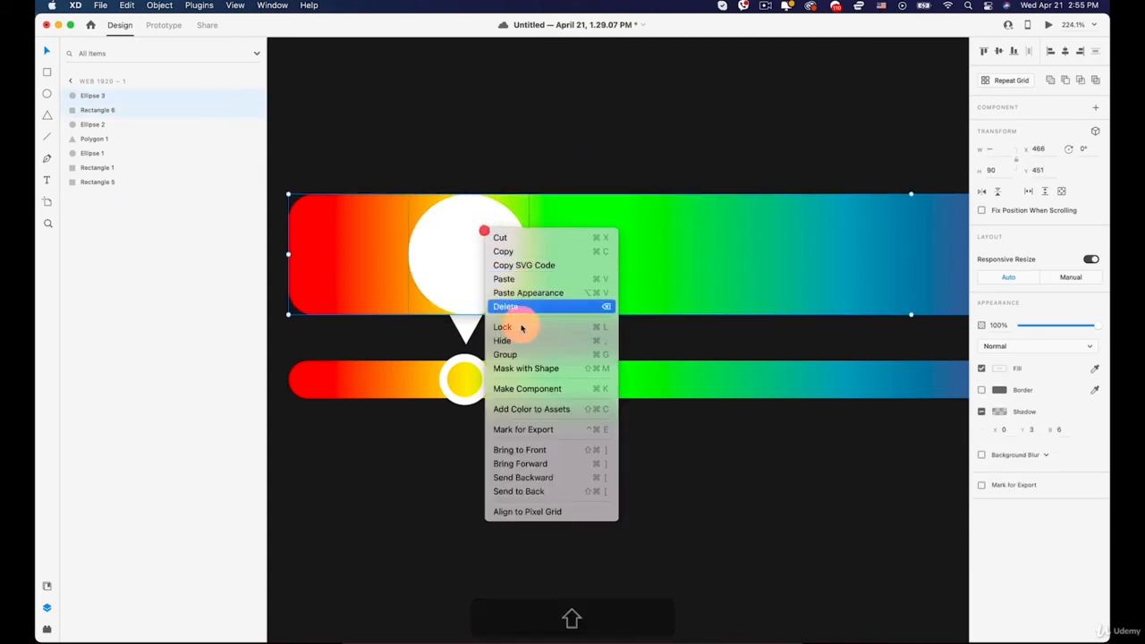
{"action": "left_click", "coordinate": [537, 368]}
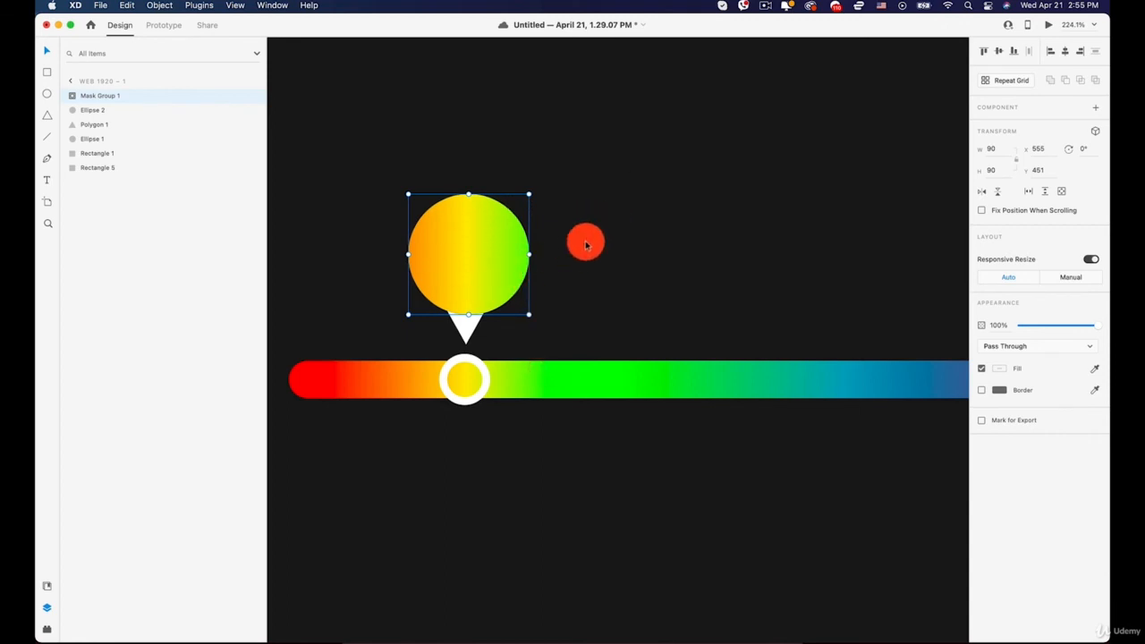
Step: Try to add a border to the masked circle group
{"action": "left_click", "coordinate": [981, 391]}
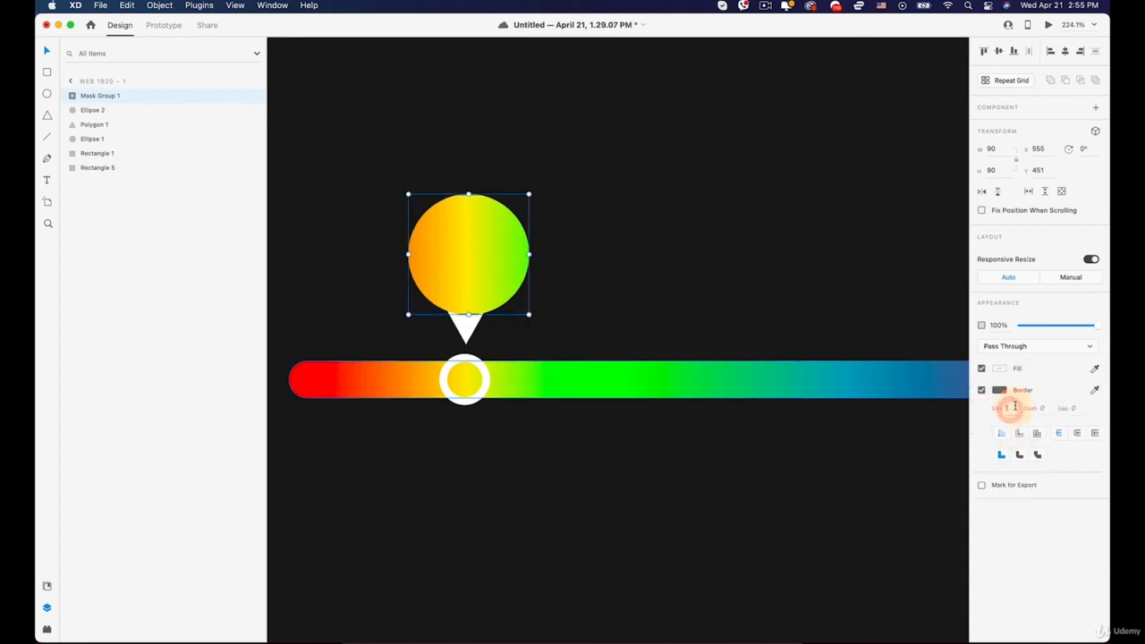
{"action": "double_click", "coordinate": [499, 248]}
{"action": "left_click_drag", "start_coordinate": [498, 248], "coordinate": [521, 237]}
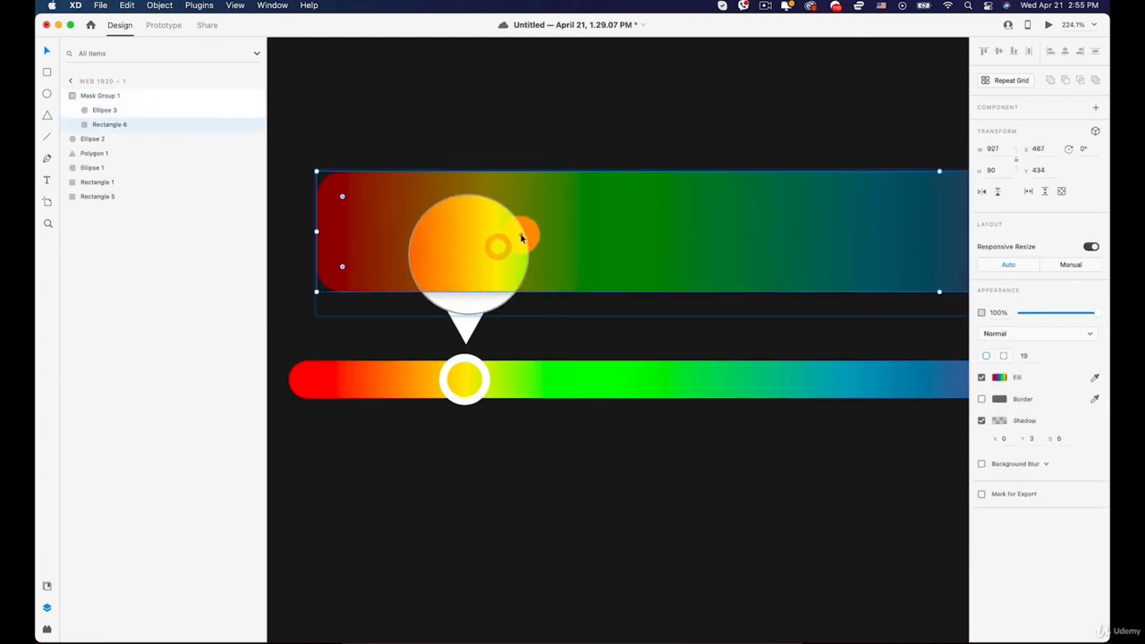
{"action": "key", "text": "super+z"}
Step: Copy the circle used as the mask and paste it outside the mask group, on top of the bubble
{"action": "left_click", "coordinate": [464, 312]}
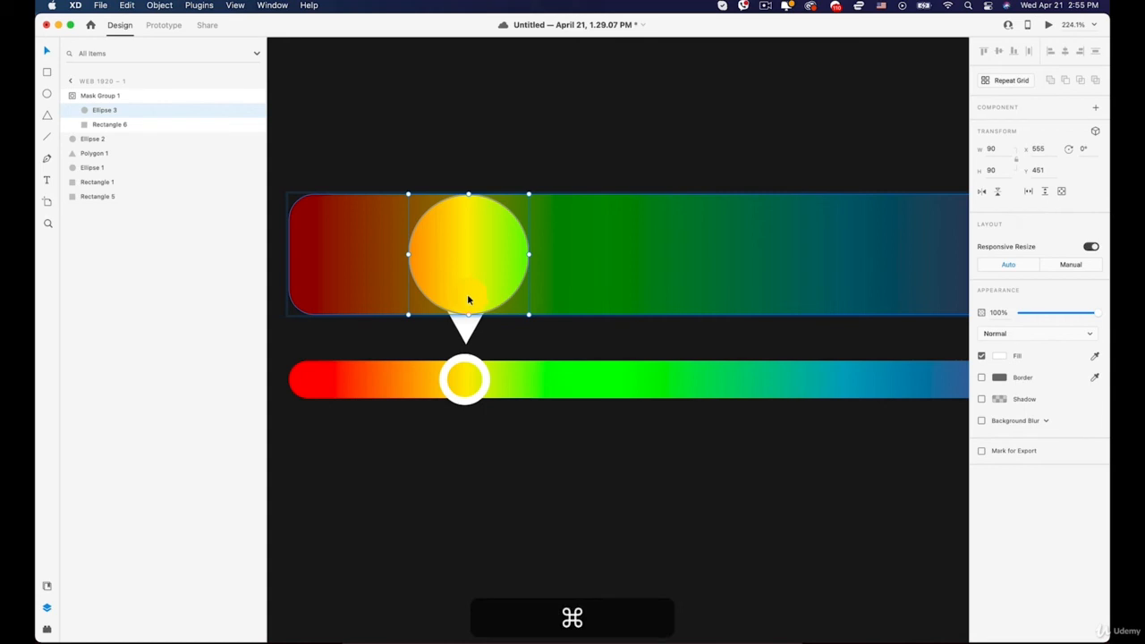
{"action": "left_click", "coordinate": [571, 151]}
{"action": "key", "text": "super+v"}
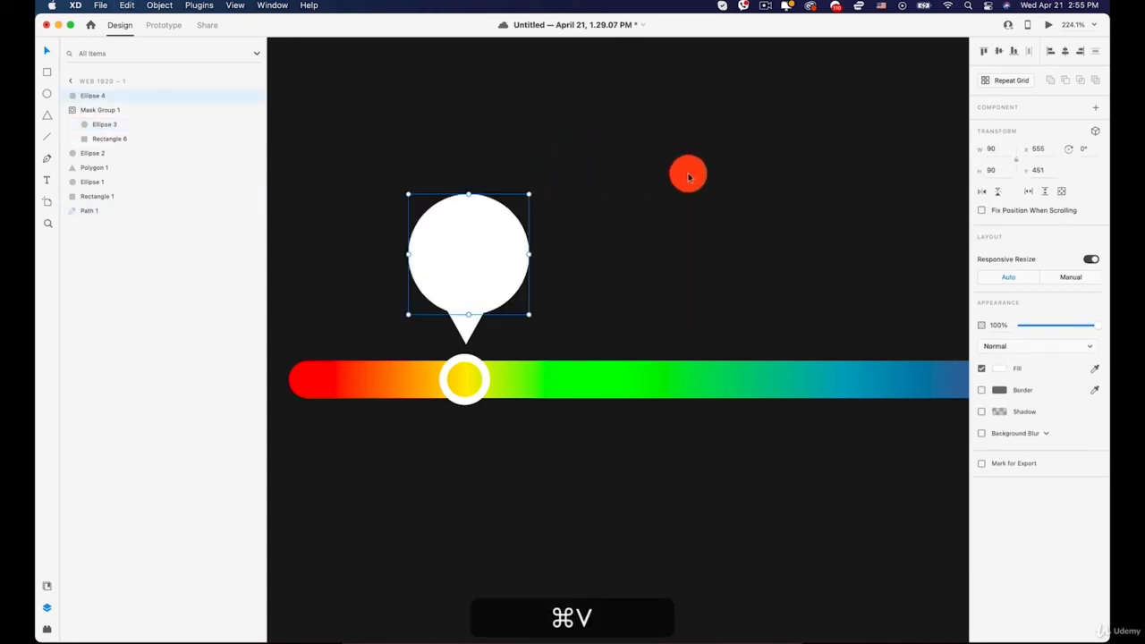
{"action": "left_click_drag", "start_coordinate": [468, 240], "coordinate": [659, 183]}
{"action": "key", "text": "super+z"}
{"action": "key", "text": "super+z"}
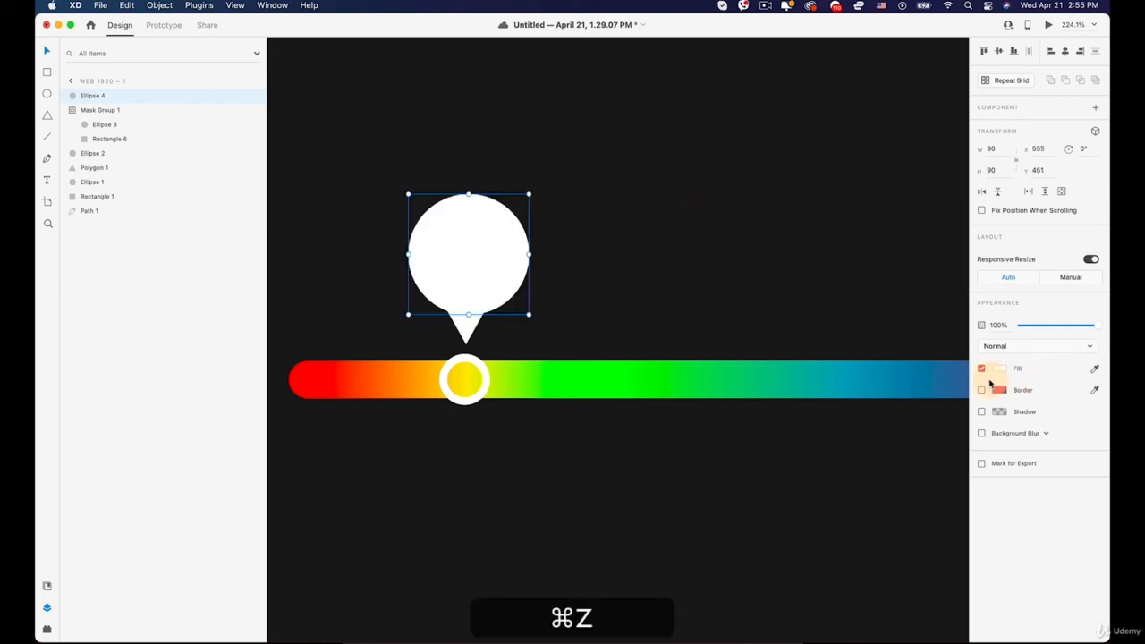
Step: Remove the pasted circle's fill and give it a white border
{"action": "left_click", "coordinate": [981, 368]}
{"action": "left_click", "coordinate": [981, 390]}
{"action": "left_click", "coordinate": [999, 390]}
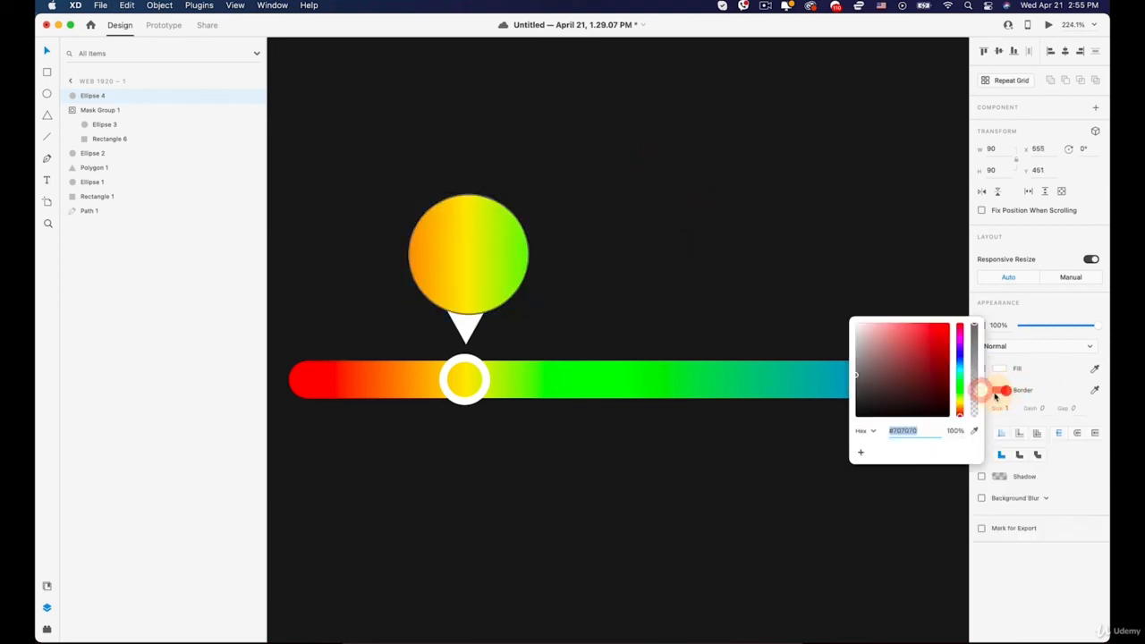
Step: Set the border size of the background shape (Path 1) to 16
{"action": "left_click", "coordinate": [598, 197]}
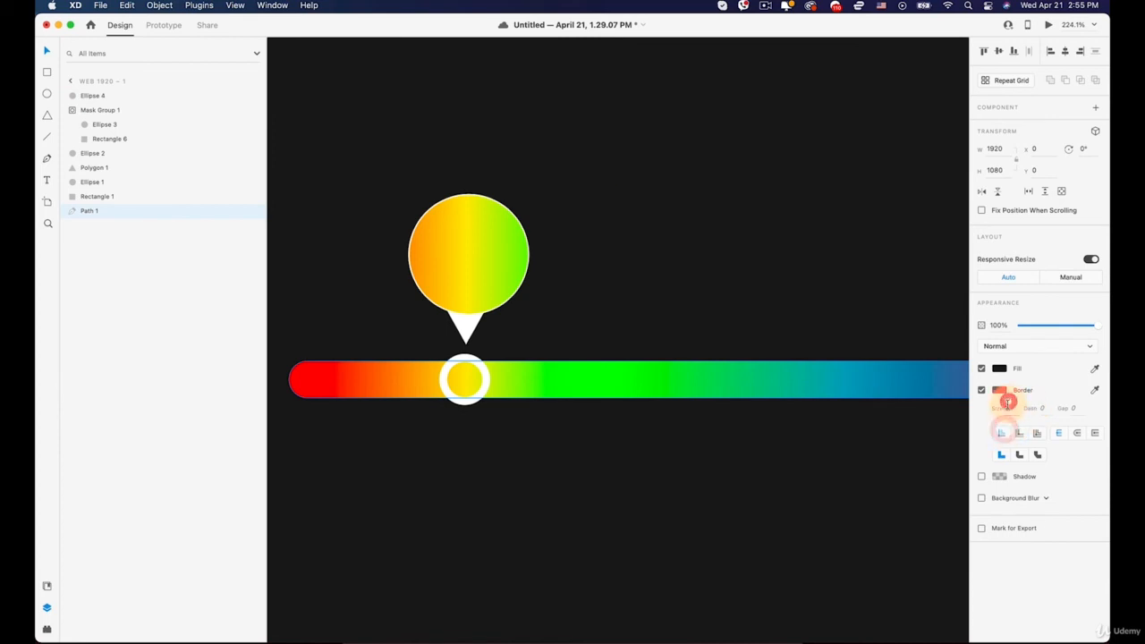
{"action": "left_click", "coordinate": [1006, 407]}
{"action": "key", "text": "Up"}
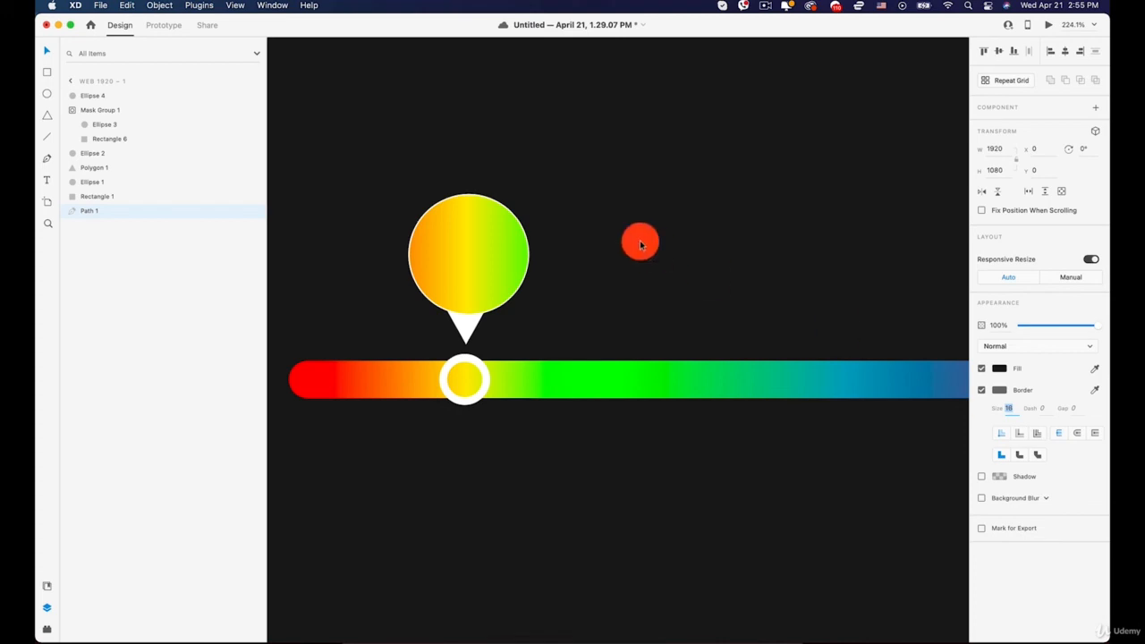
Step: Set the border size of the white-outlined circle around the bubble to 5
{"action": "left_click", "coordinate": [527, 251]}
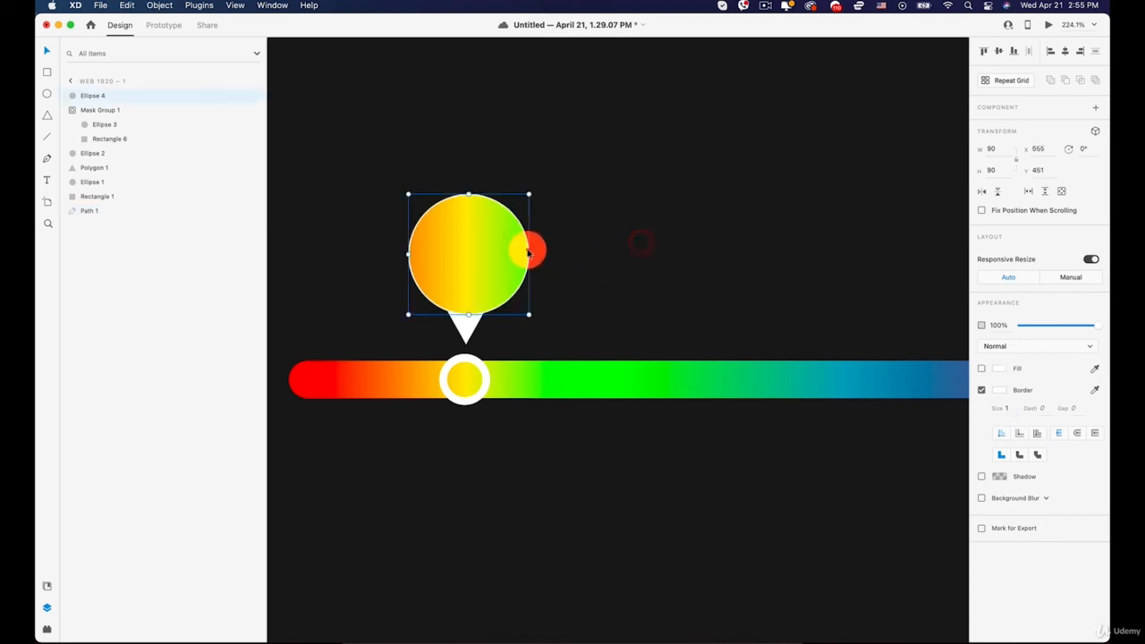
{"action": "left_click", "coordinate": [1006, 407]}
{"action": "key", "text": "Up"}
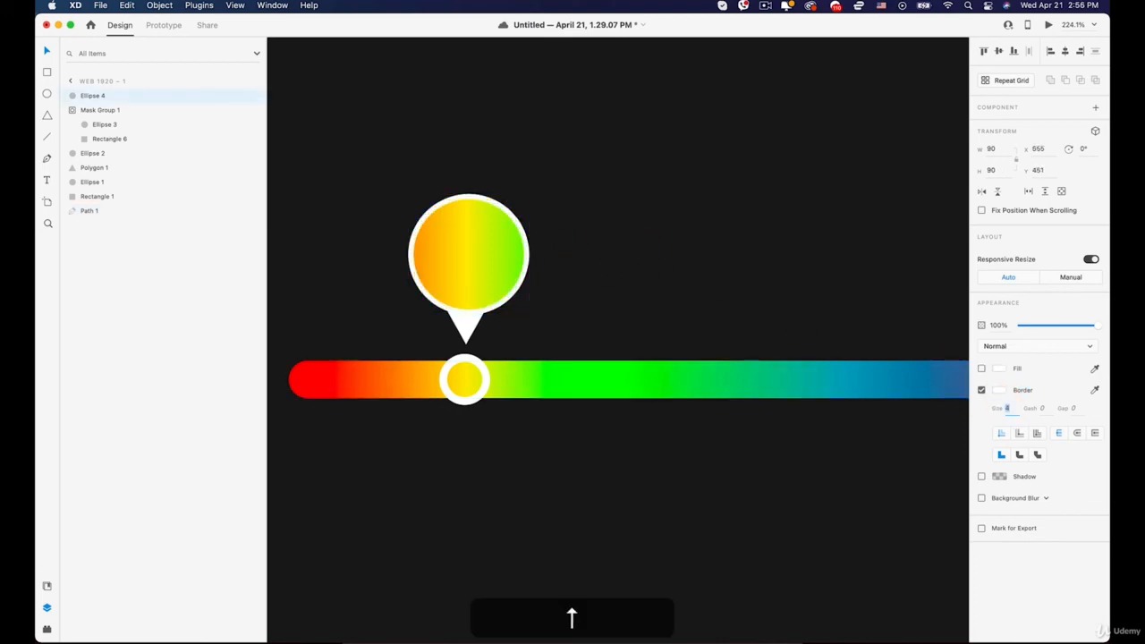
{"action": "left_click", "coordinate": [466, 331]}
{"action": "left_click", "coordinate": [466, 330]}
{"action": "left_click", "coordinate": [529, 312]}
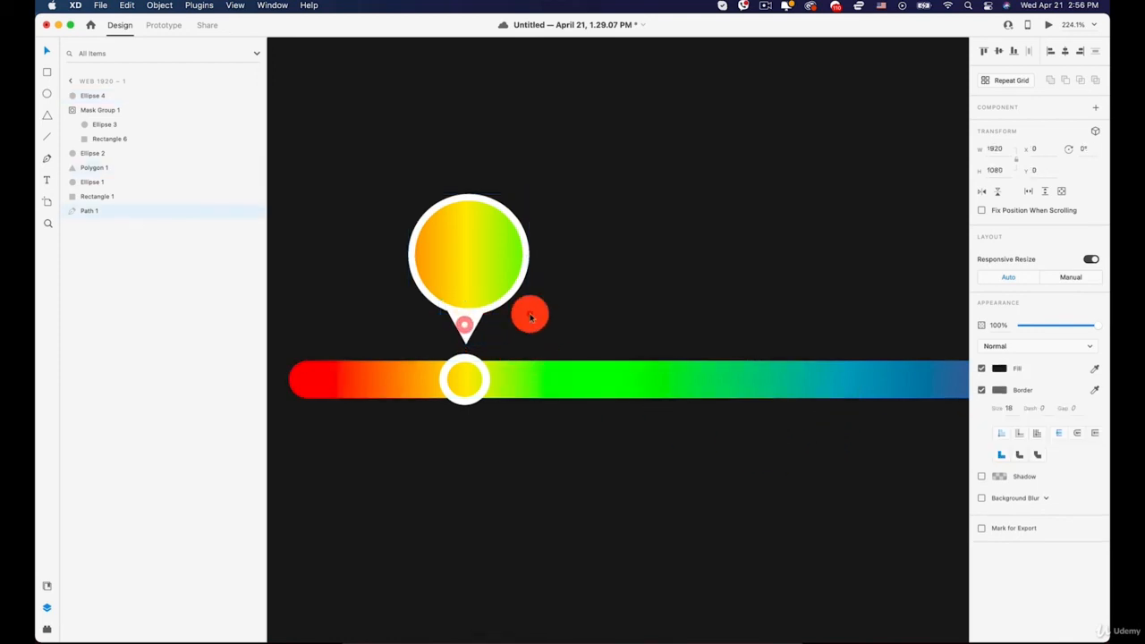
Step: Examine the gradient rectangle inside the bubble's mask group and the whole slider on the artboard
{"action": "scroll", "coordinate": [528, 312], "scroll_direction": "down", "scroll_amount": 3}
{"action": "scroll", "coordinate": [595, 314], "scroll_direction": "down", "scroll_amount": 2}
{"action": "key", "text": "space"}
{"action": "left_click_drag", "start_coordinate": [596, 315], "coordinate": [526, 299]}
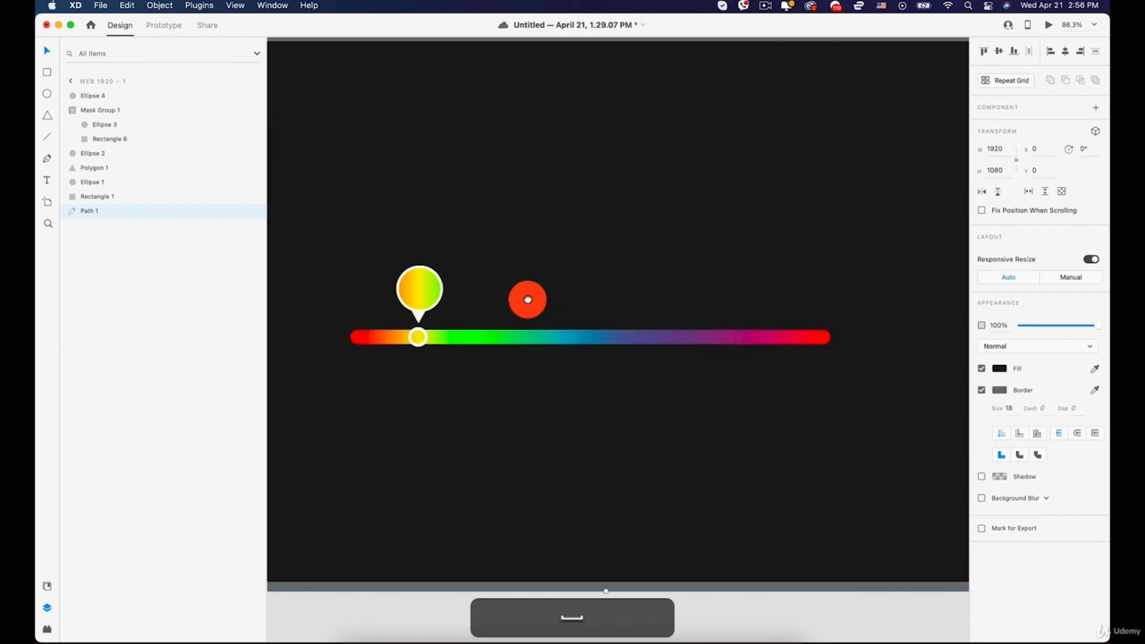
{"action": "double_click", "coordinate": [413, 288]}
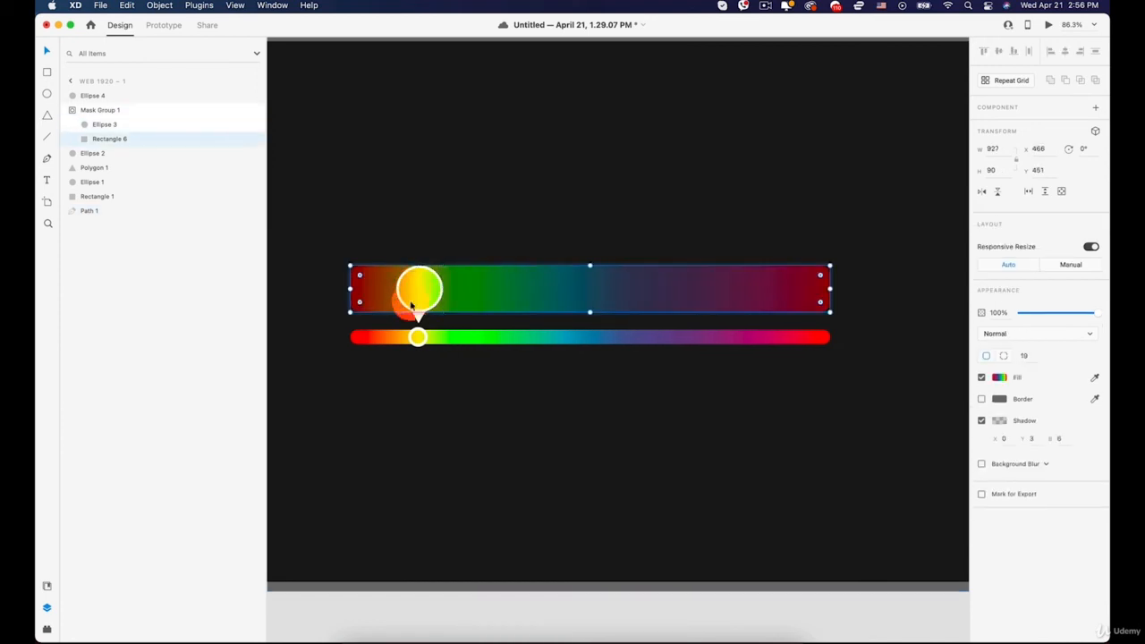
{"action": "left_click", "coordinate": [429, 402]}
{"action": "scroll", "coordinate": [430, 396], "scroll_direction": "down", "scroll_amount": 5}
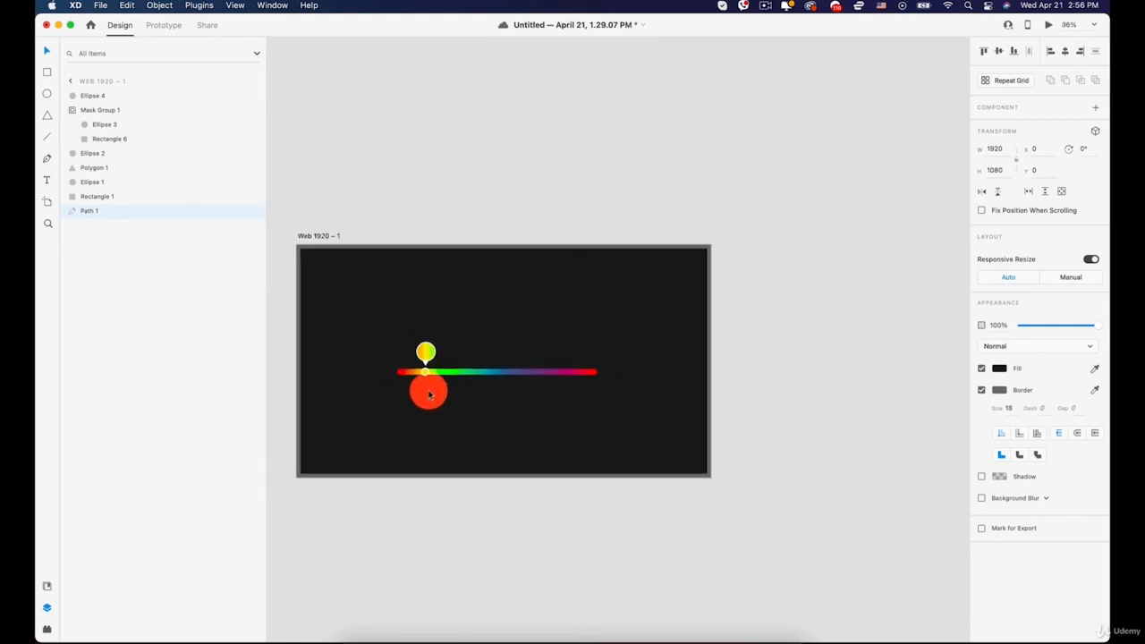
{"action": "scroll", "coordinate": [536, 391], "scroll_direction": "up", "scroll_amount": 3}
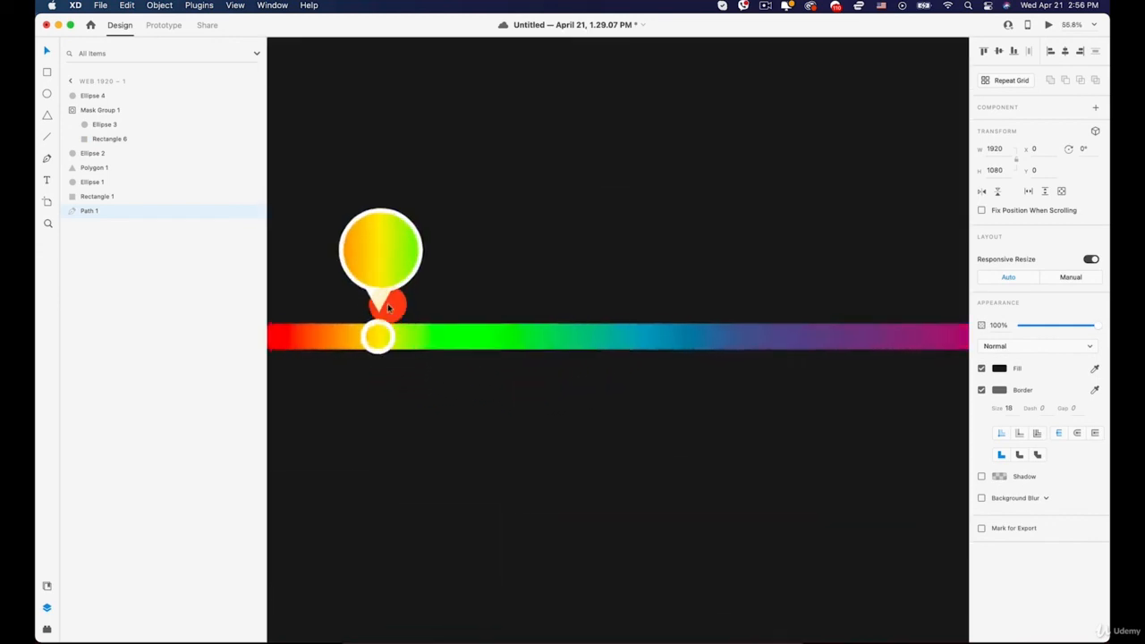
Step: Try to group the bubble's pointer, ring and masked gradient by grouping from the masked circle
{"action": "left_click", "coordinate": [382, 304]}
{"action": "left_click", "coordinate": [407, 280], "text": "shift"}
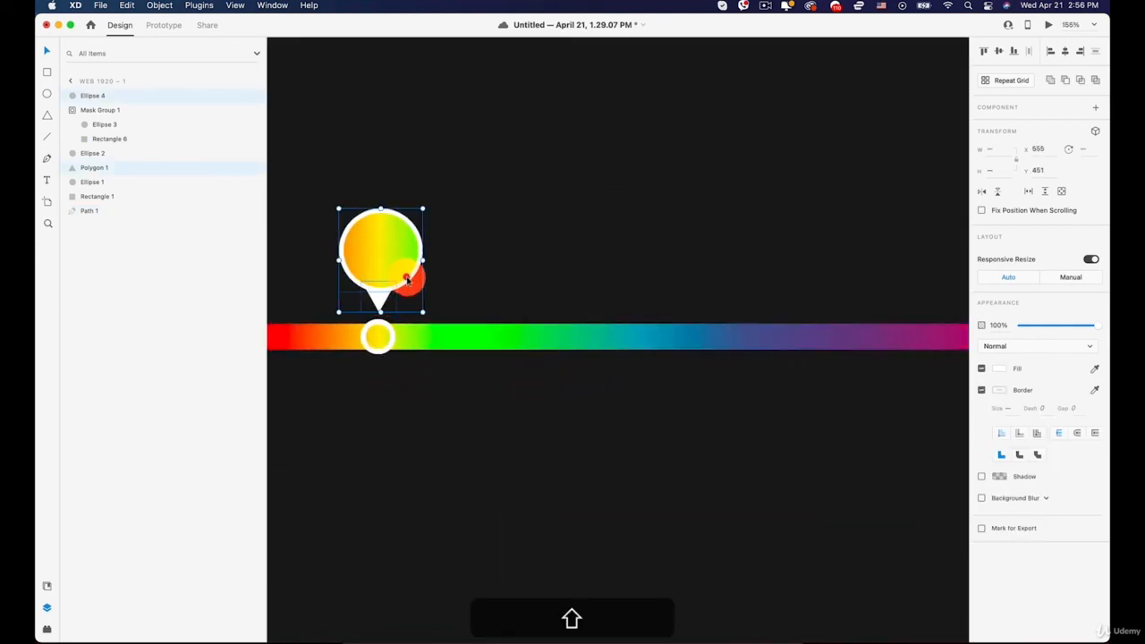
{"action": "right_click", "coordinate": [389, 273]}
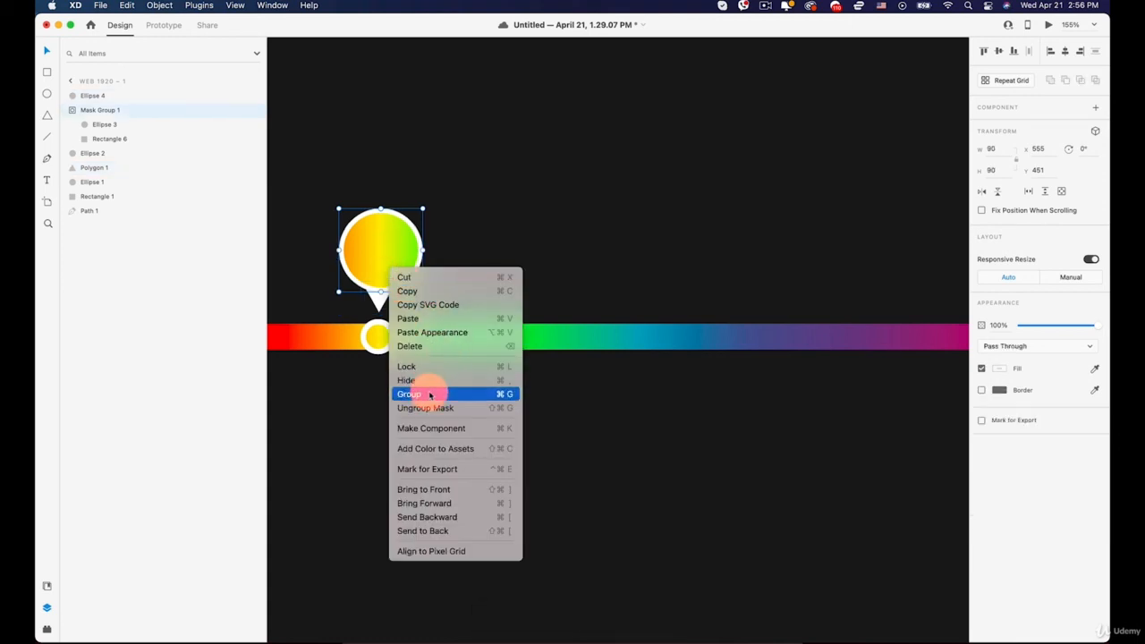
{"action": "left_click", "coordinate": [429, 392]}
Step: Test-move the grouped gradient circle away from the bubble and undo the move
{"action": "left_click_drag", "start_coordinate": [417, 266], "coordinate": [454, 265]}
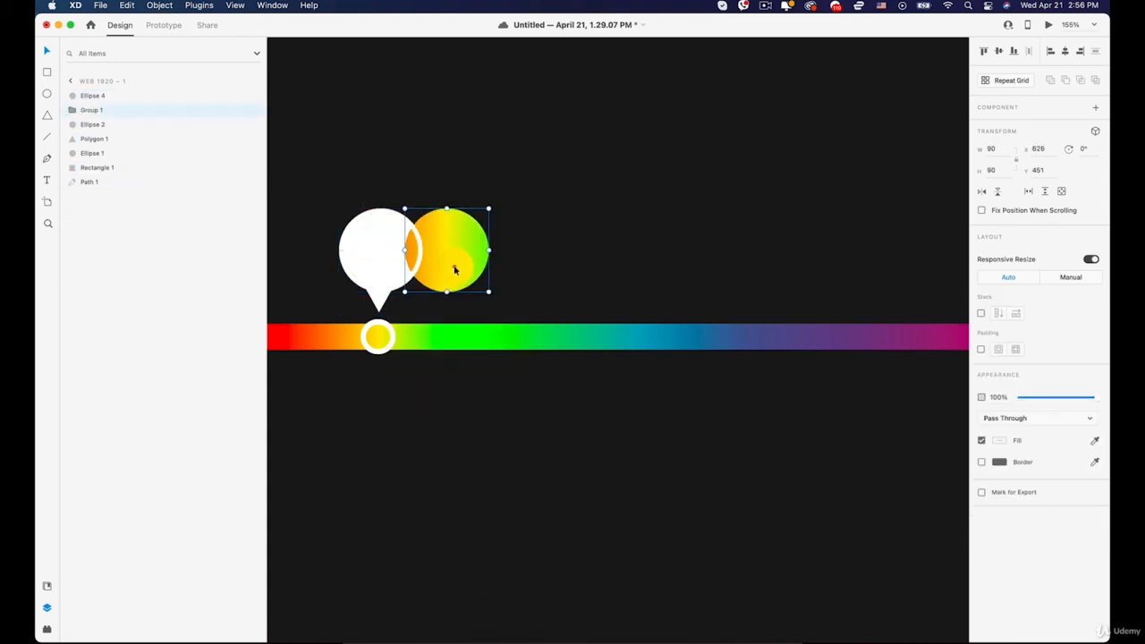
{"action": "key", "text": "super+z"}
{"action": "double_click", "coordinate": [378, 295]}
{"action": "left_click", "coordinate": [454, 235]}
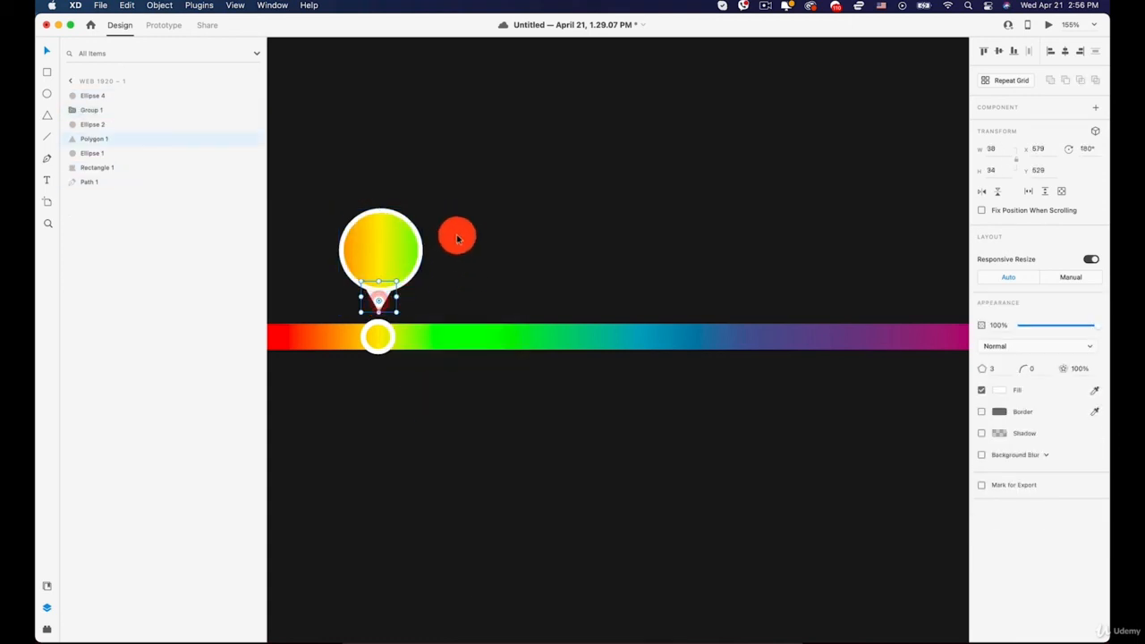
{"action": "key", "text": "super+z"}
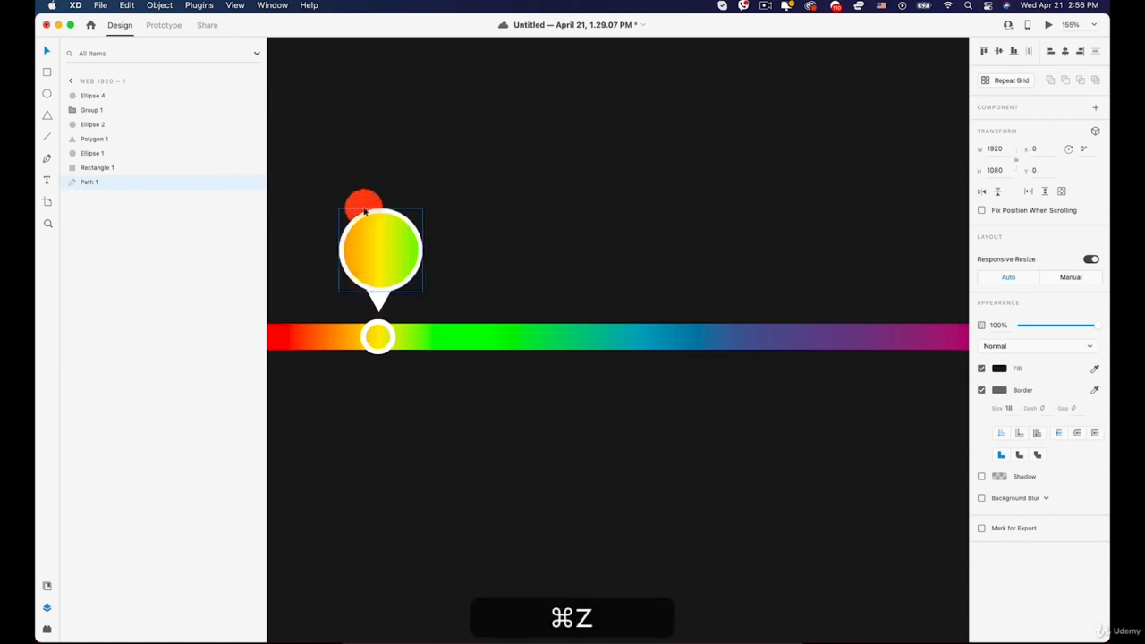
Step: Lock the dark background shape (Path 1) on the artboard
{"action": "key", "text": "space"}
{"action": "scroll", "coordinate": [387, 195], "scroll_direction": "down", "scroll_amount": 5}
{"action": "key", "text": "space"}
{"action": "left_click_drag", "start_coordinate": [434, 142], "coordinate": [498, 197]}
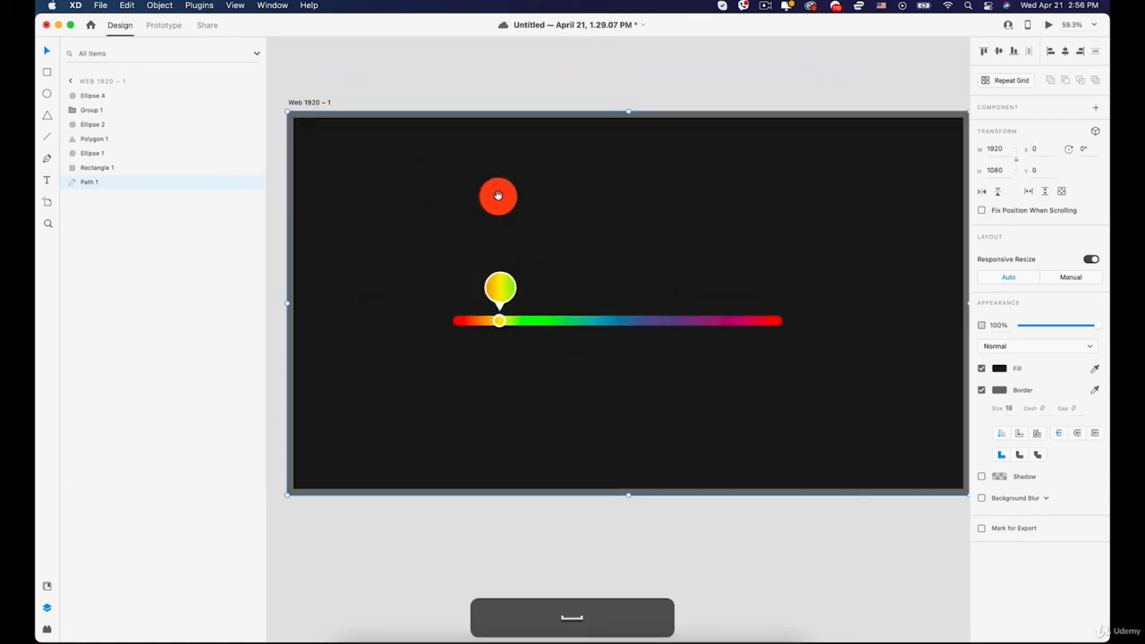
{"action": "right_click", "coordinate": [484, 180]}
{"action": "left_click", "coordinate": [503, 276]}
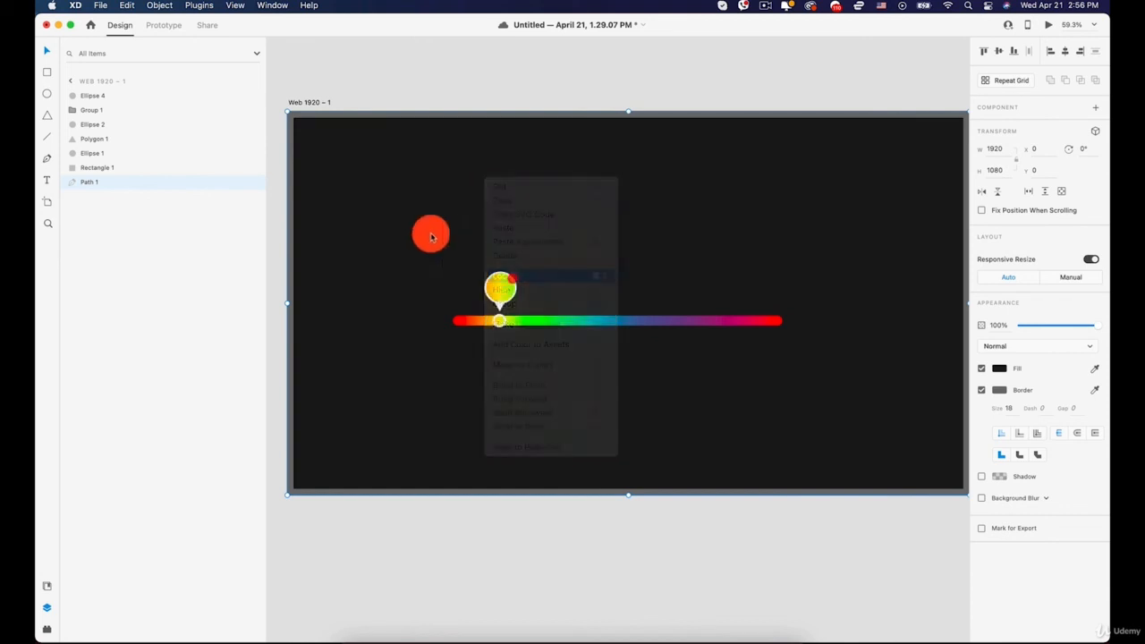
Step: Group all the bubble's parts, including its ring, masked gradient, white circle and pointer, and test that they move together
{"action": "left_click_drag", "start_coordinate": [513, 302], "coordinate": [476, 261]}
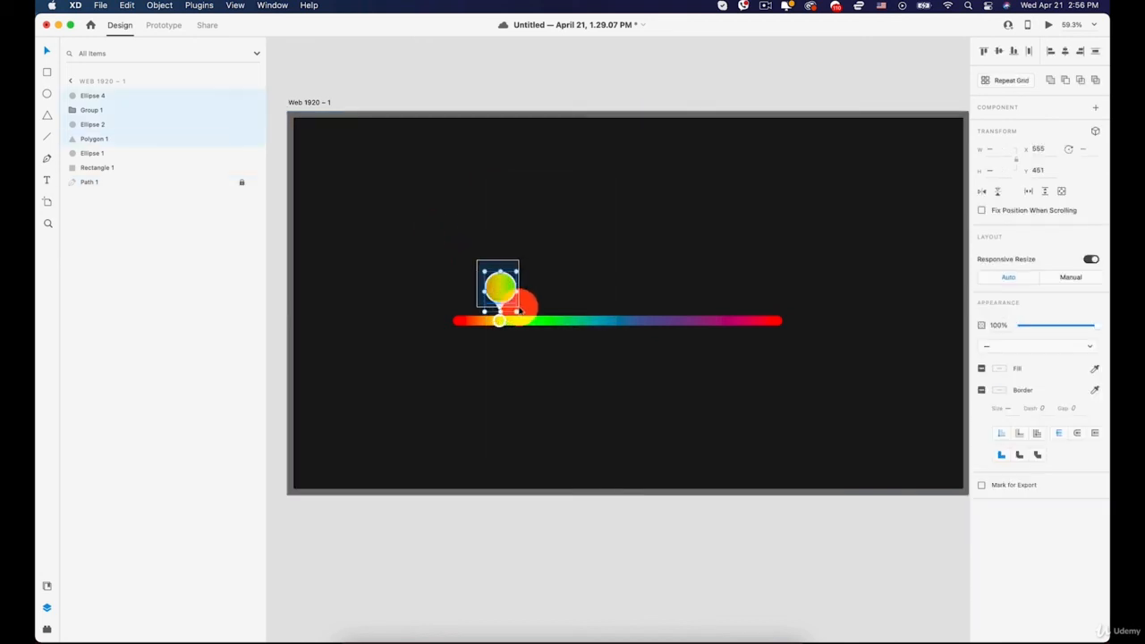
{"action": "right_click", "coordinate": [492, 281]}
{"action": "left_click", "coordinate": [509, 405]}
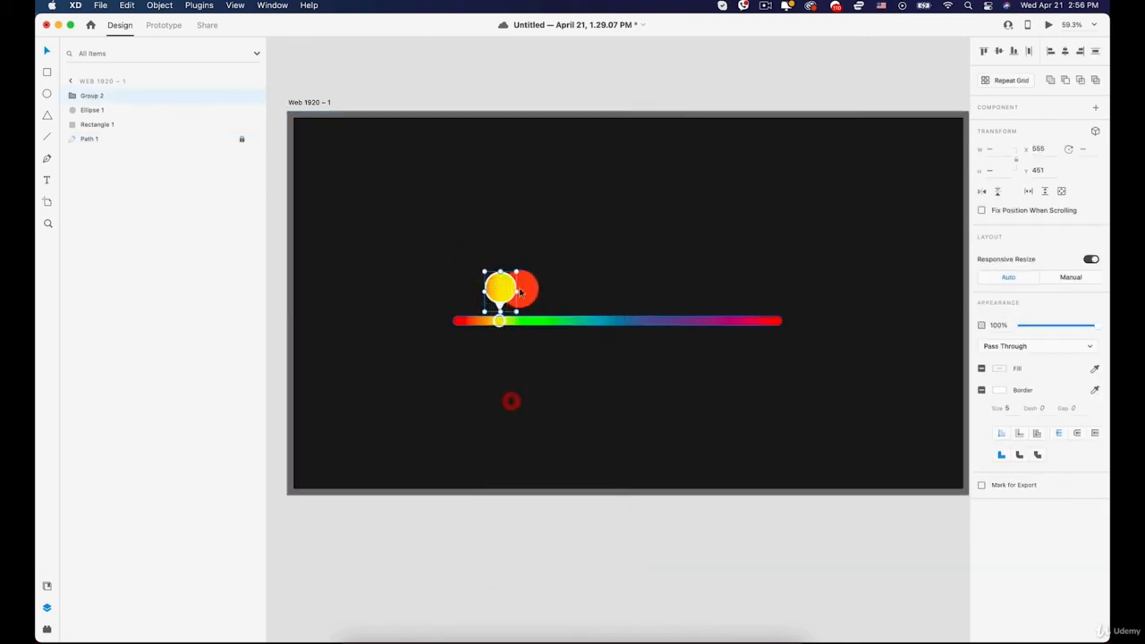
{"action": "left_click_drag", "start_coordinate": [501, 288], "coordinate": [525, 250]}
{"action": "key", "text": "super+z"}
Step: Duplicate the Web 1920 – 1 artboard and place the copy beside it
{"action": "scroll", "coordinate": [668, 285], "scroll_direction": "down", "scroll_amount": 5}
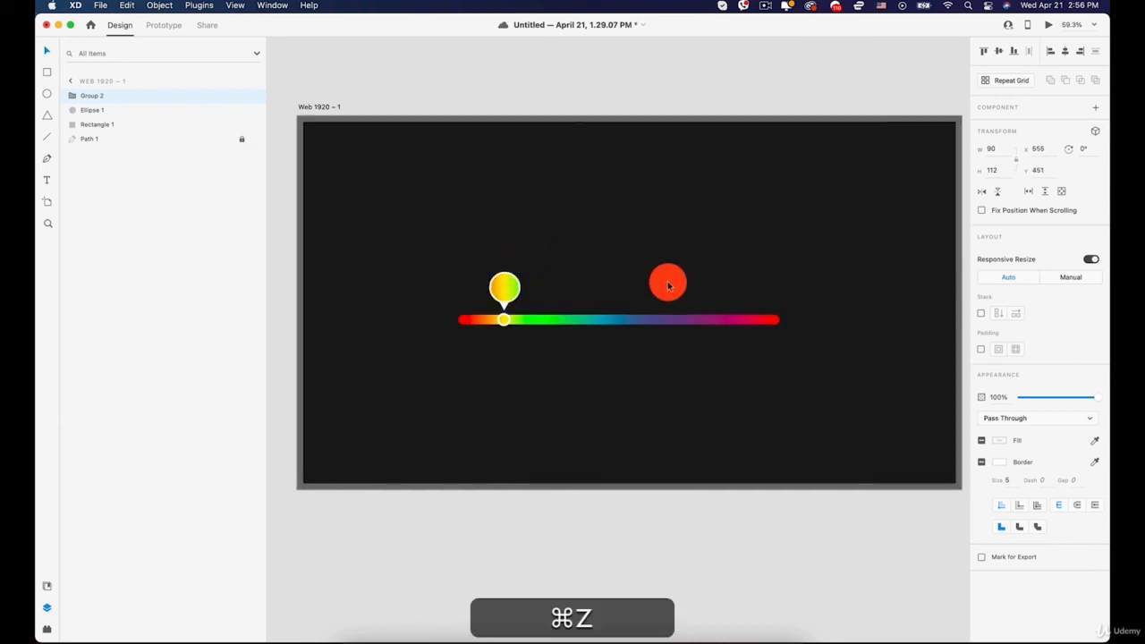
{"action": "key", "text": "space"}
{"action": "left_click_drag", "start_coordinate": [677, 266], "coordinate": [524, 277]}
{"action": "left_click", "coordinate": [426, 175]}
{"action": "left_click_drag", "start_coordinate": [366, 213], "coordinate": [670, 235]}
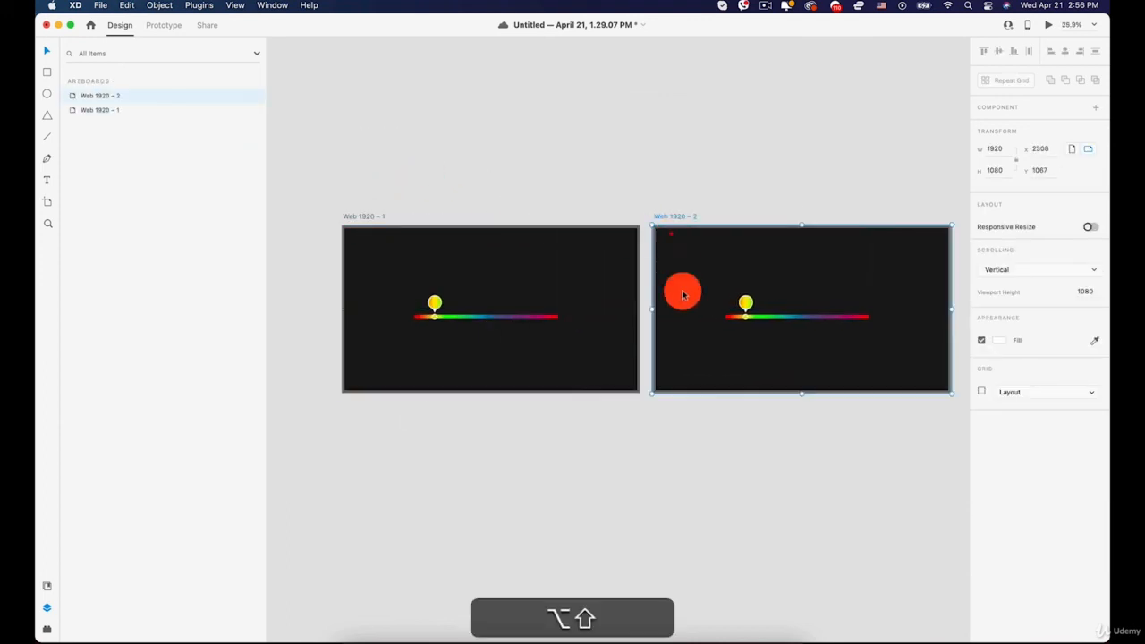
Step: On the duplicated artboard, move the slider handle horizontally along the rainbow bar to the magenta area at X 1221
{"action": "scroll", "coordinate": [721, 378], "scroll_direction": "up", "scroll_amount": 5}
{"action": "key", "text": "space"}
{"action": "left_click_drag", "start_coordinate": [723, 340], "coordinate": [371, 395]}
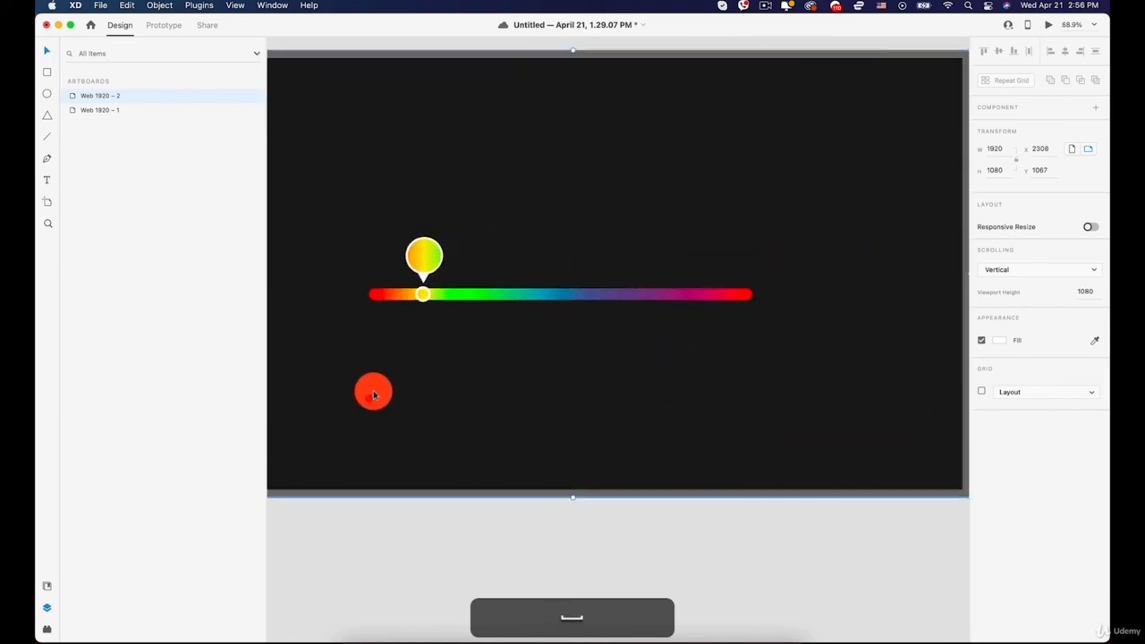
{"action": "scroll", "coordinate": [372, 394], "scroll_direction": "up", "scroll_amount": 1}
{"action": "left_click", "coordinate": [536, 230]}
{"action": "key", "text": "space"}
{"action": "left_click_drag", "start_coordinate": [483, 240], "coordinate": [402, 261]}
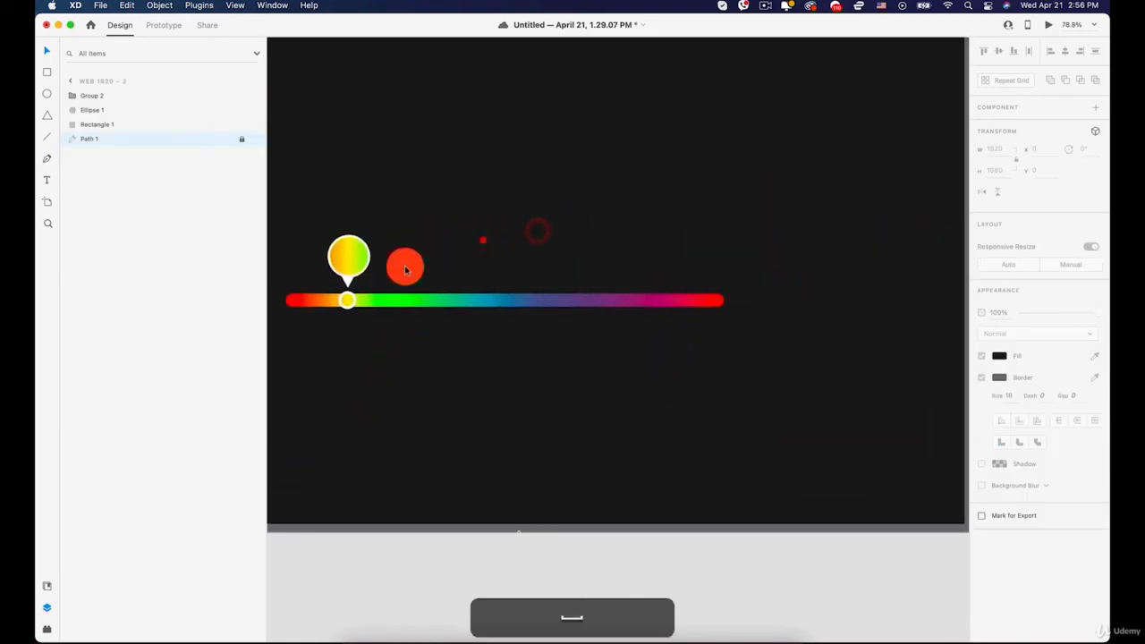
{"action": "left_click", "coordinate": [344, 301]}
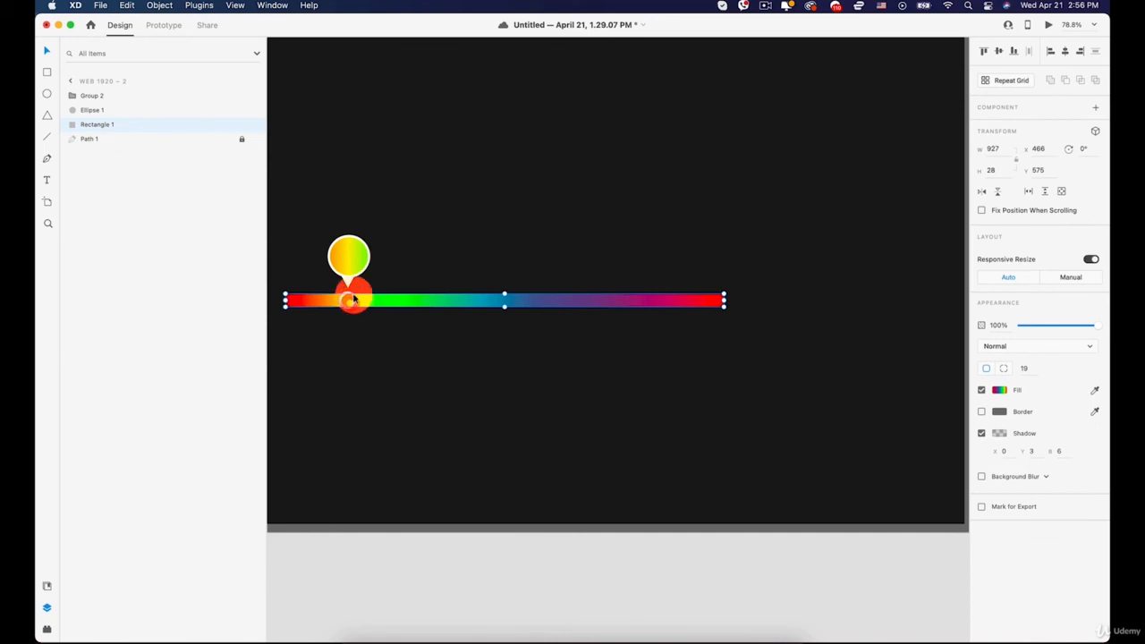
{"action": "left_click", "coordinate": [350, 299]}
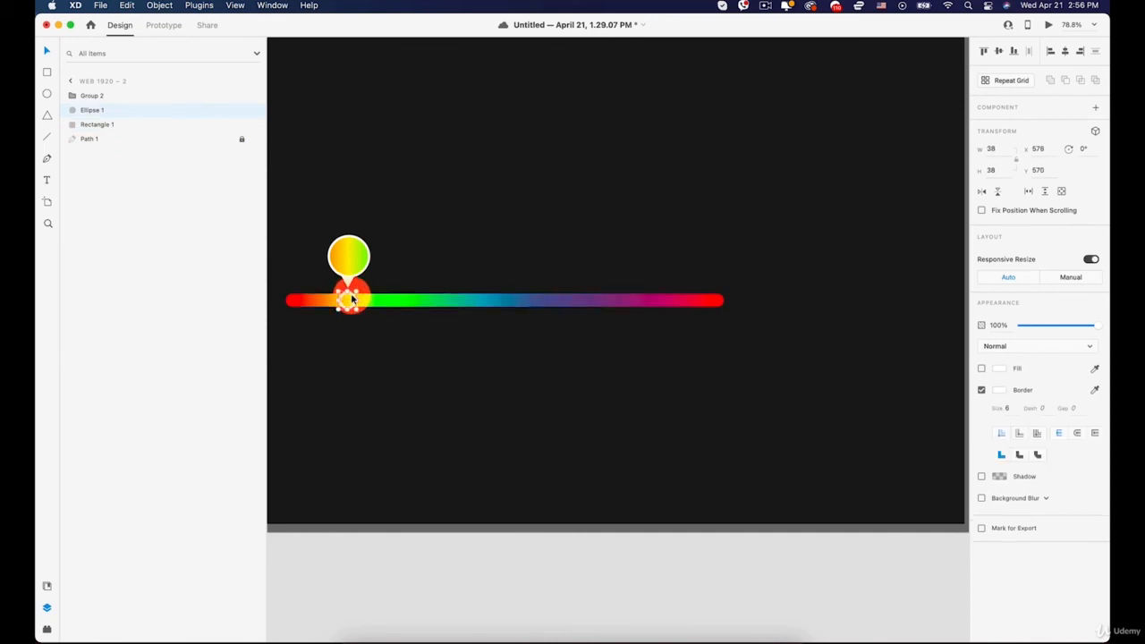
{"action": "key", "text": "shift+Right"}
{"action": "key", "text": "shift+Right"}
{"action": "key", "text": "shift+Right"}
{"action": "key", "text": "shift+Right"}
{"action": "key", "text": "shift+Right"}
{"action": "key", "text": "shift+Right"}
{"action": "key", "text": "shift+Right"}
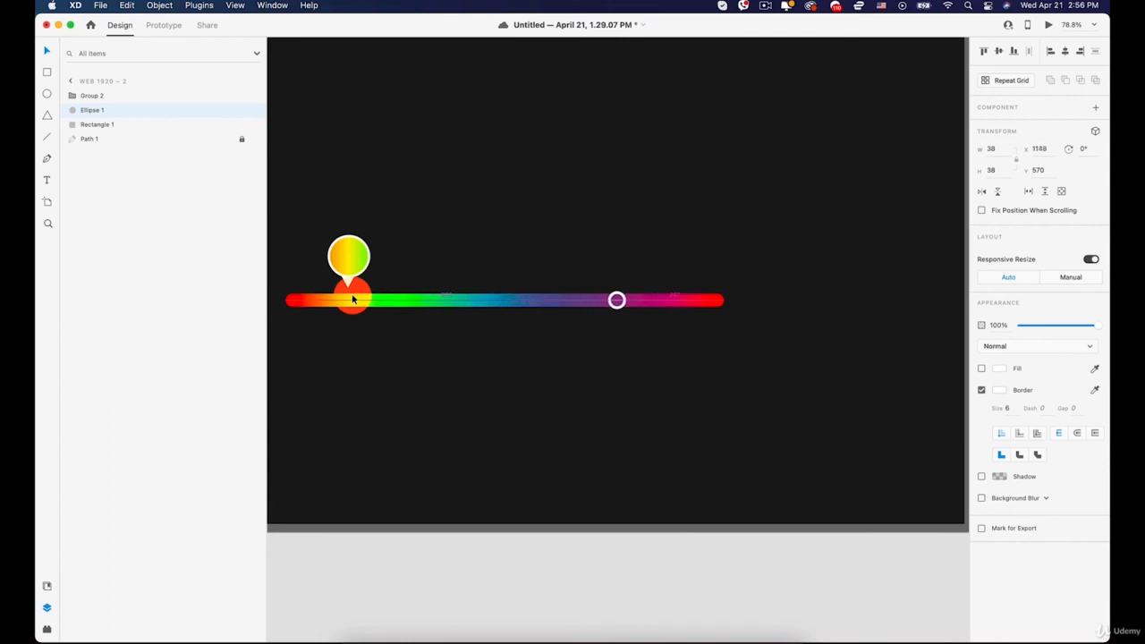
{"action": "key", "text": "shift+Right"}
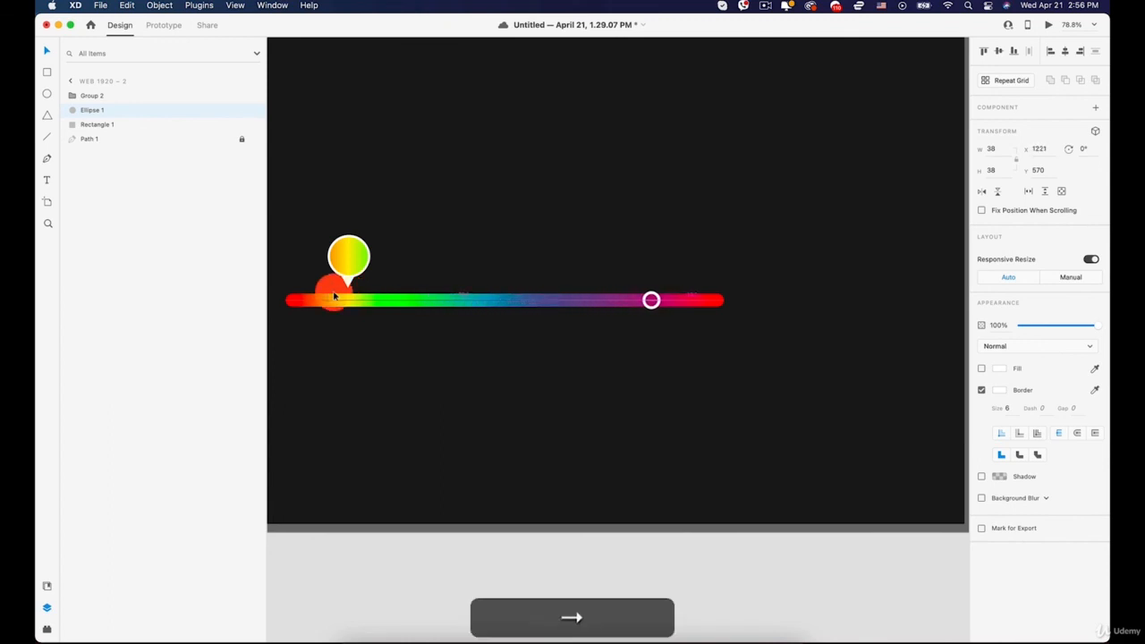
Step: Move the bubble group directly above the magenta handle and shift its masked gradient rectangle back to X 466, aligned with the slider bar
{"action": "left_click", "coordinate": [349, 284]}
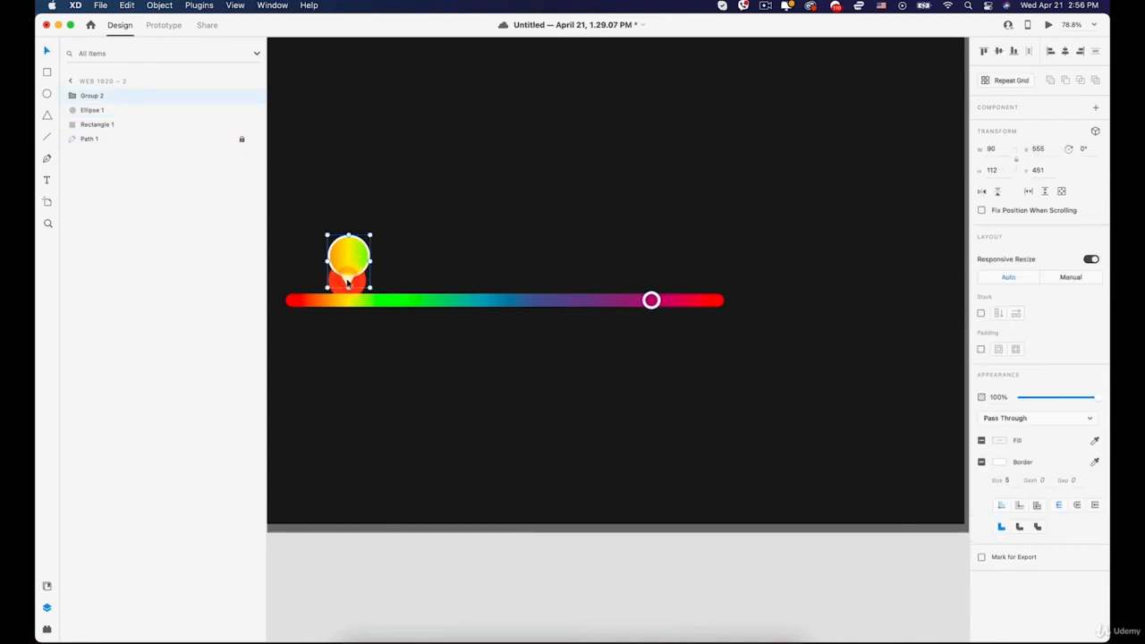
{"action": "left_click_drag", "start_coordinate": [349, 279], "coordinate": [653, 277]}
{"action": "double_click", "coordinate": [653, 262]}
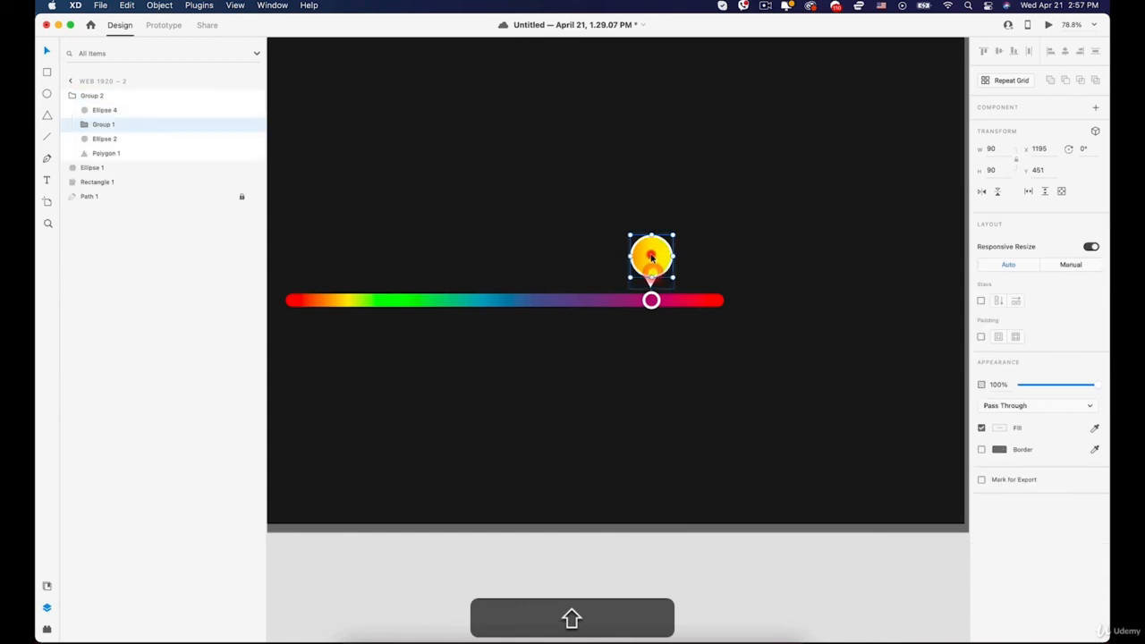
{"action": "double_click", "coordinate": [652, 257]}
{"action": "double_click", "coordinate": [652, 255]}
{"action": "left_click", "coordinate": [714, 252]}
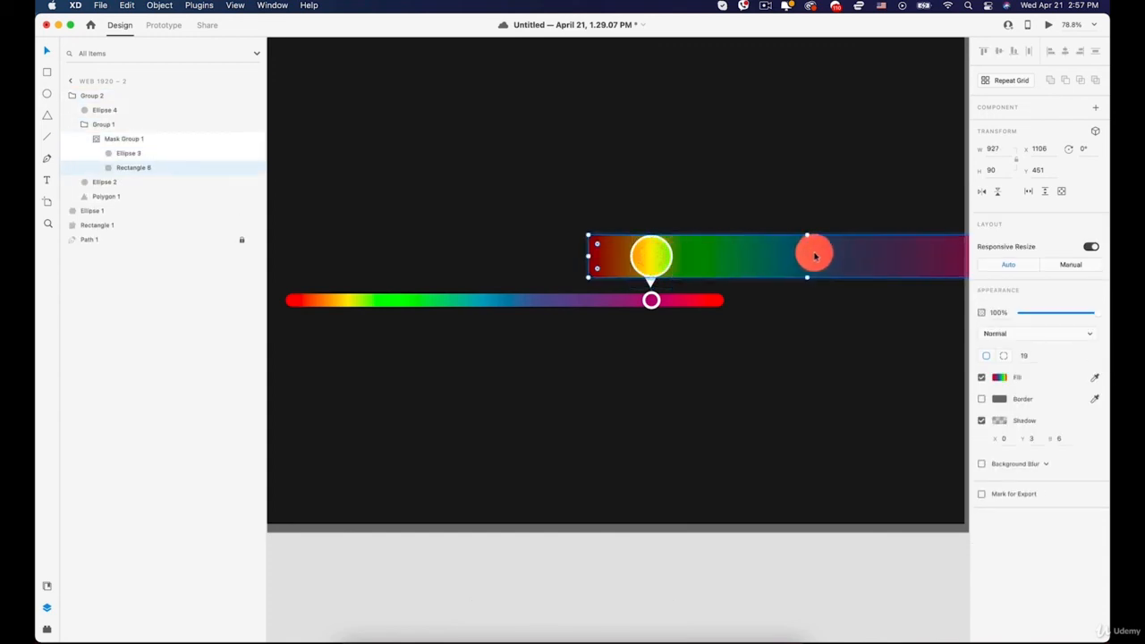
{"action": "left_click_drag", "start_coordinate": [813, 253], "coordinate": [510, 263]}
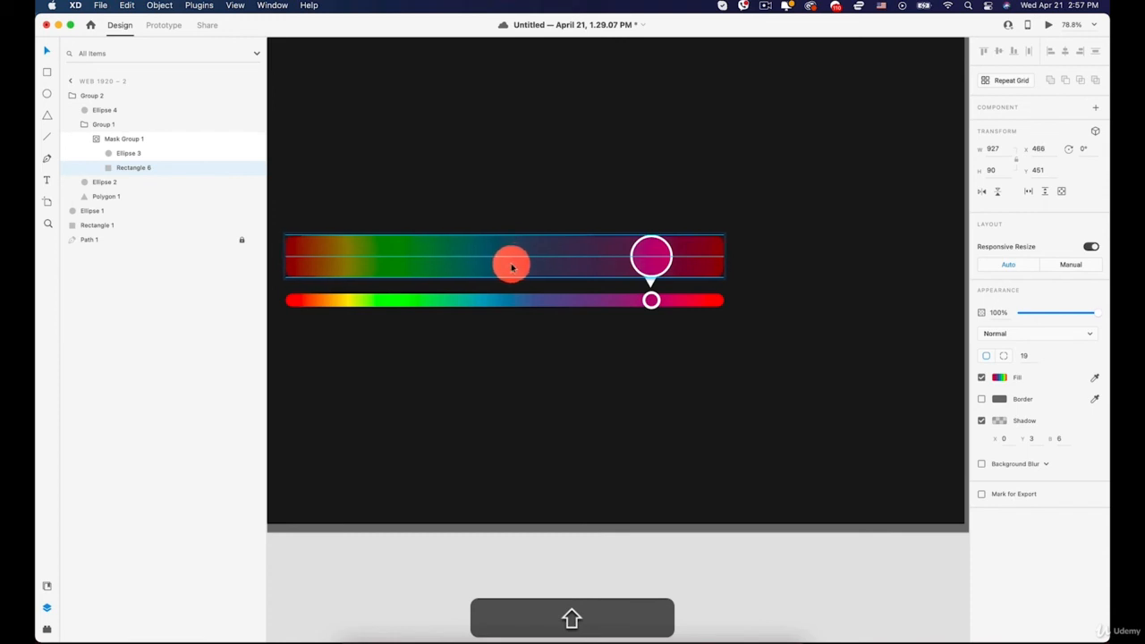
{"action": "left_click_drag", "start_coordinate": [513, 267], "coordinate": [513, 267]}
{"action": "left_click", "coordinate": [513, 396]}
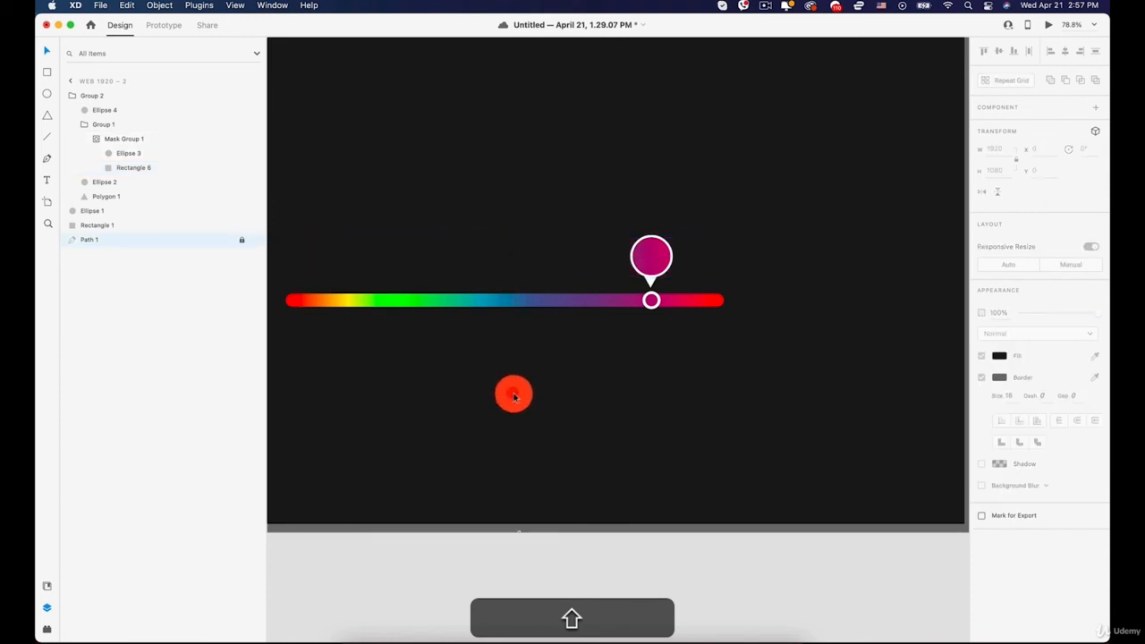
Step: Prototype a link from the handle on each artboard to the other artboard with a Drag trigger and Auto-Animate
{"action": "scroll", "coordinate": [513, 394], "scroll_direction": "down", "scroll_amount": 5}
{"action": "left_click_drag", "start_coordinate": [510, 385], "coordinate": [782, 323]}
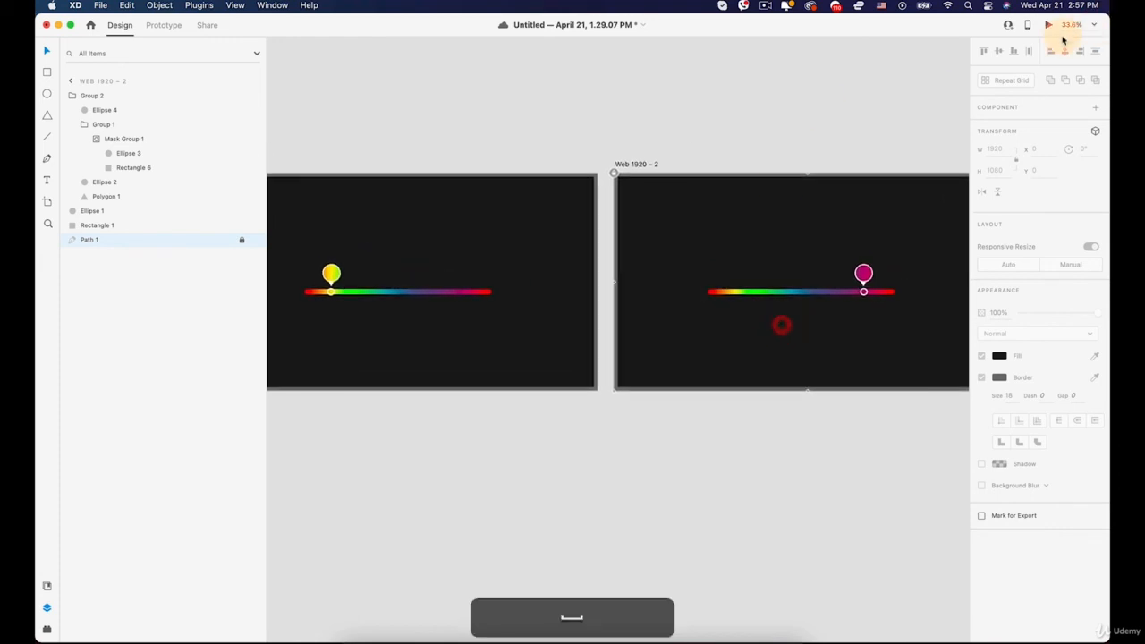
{"action": "left_click", "coordinate": [166, 27]}
{"action": "left_click", "coordinate": [332, 291]}
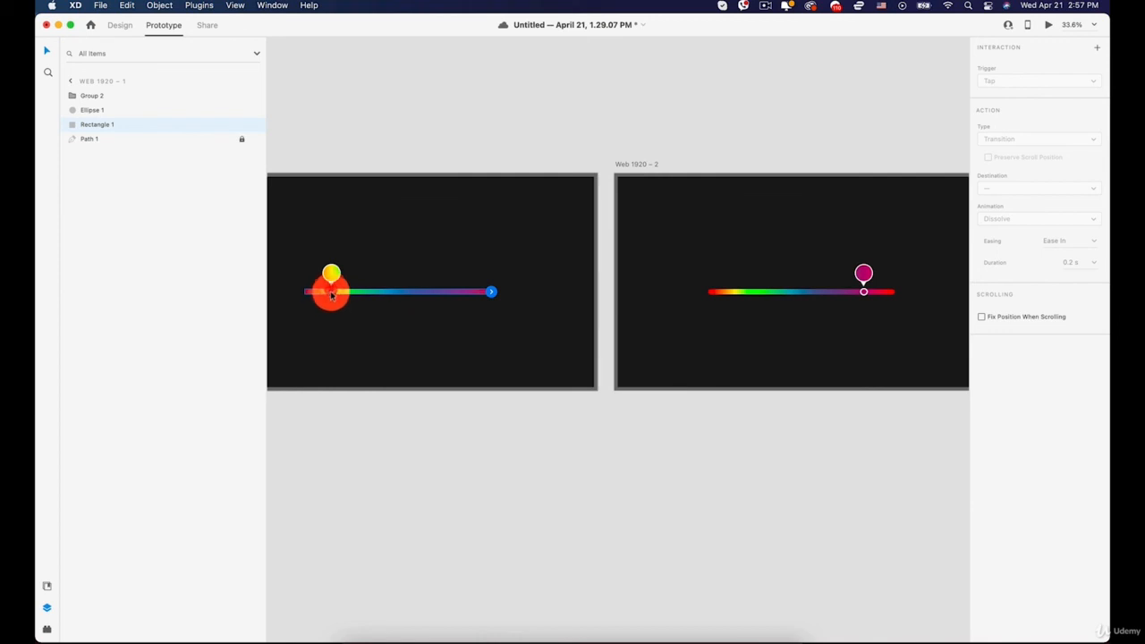
{"action": "left_click_drag", "start_coordinate": [336, 296], "coordinate": [614, 295]}
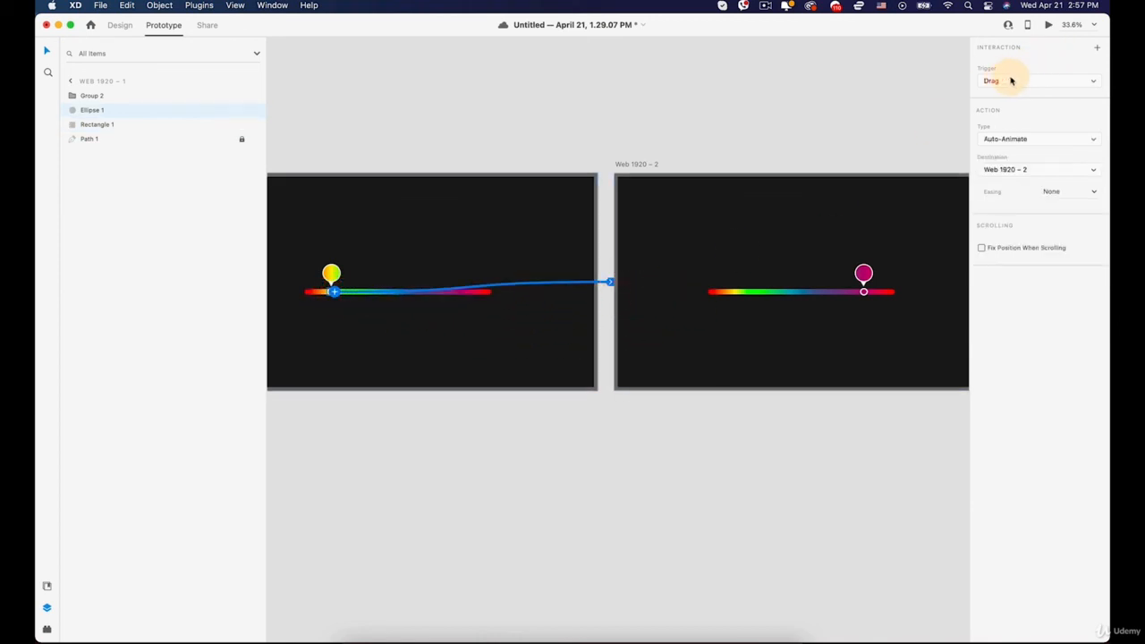
{"action": "left_click", "coordinate": [867, 296]}
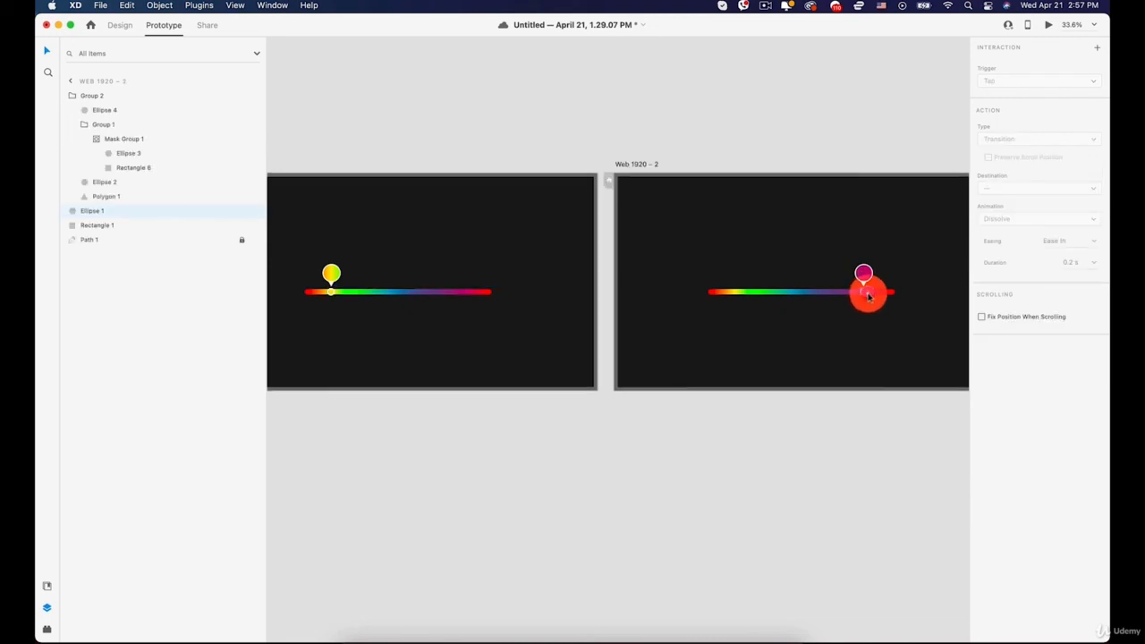
{"action": "left_click_drag", "start_coordinate": [866, 294], "coordinate": [588, 318]}
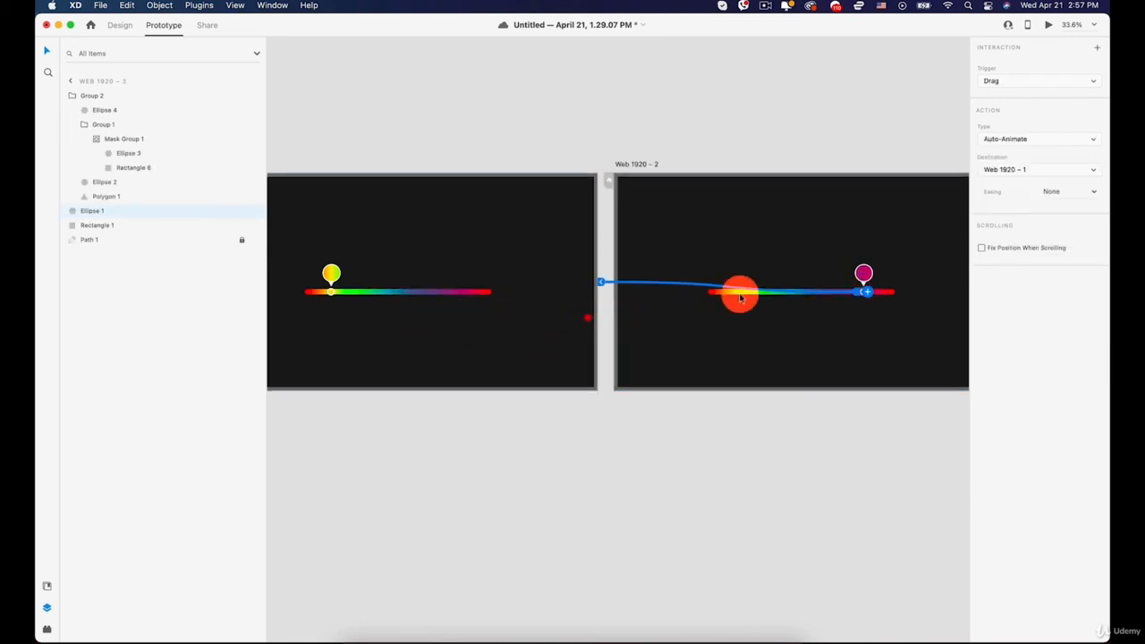
Step: Preview the prototype, slide the handle along the rainbow bar to test the colour change, and close the preview
{"action": "left_click", "coordinate": [1049, 26]}
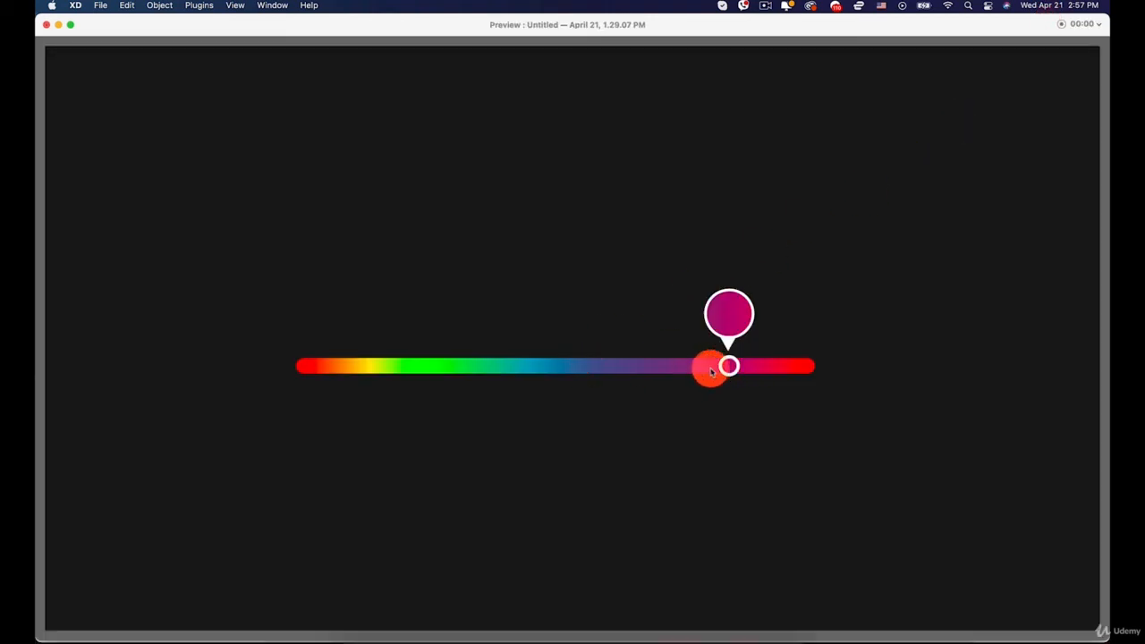
{"action": "left_click_drag", "start_coordinate": [711, 371], "coordinate": [171, 291]}
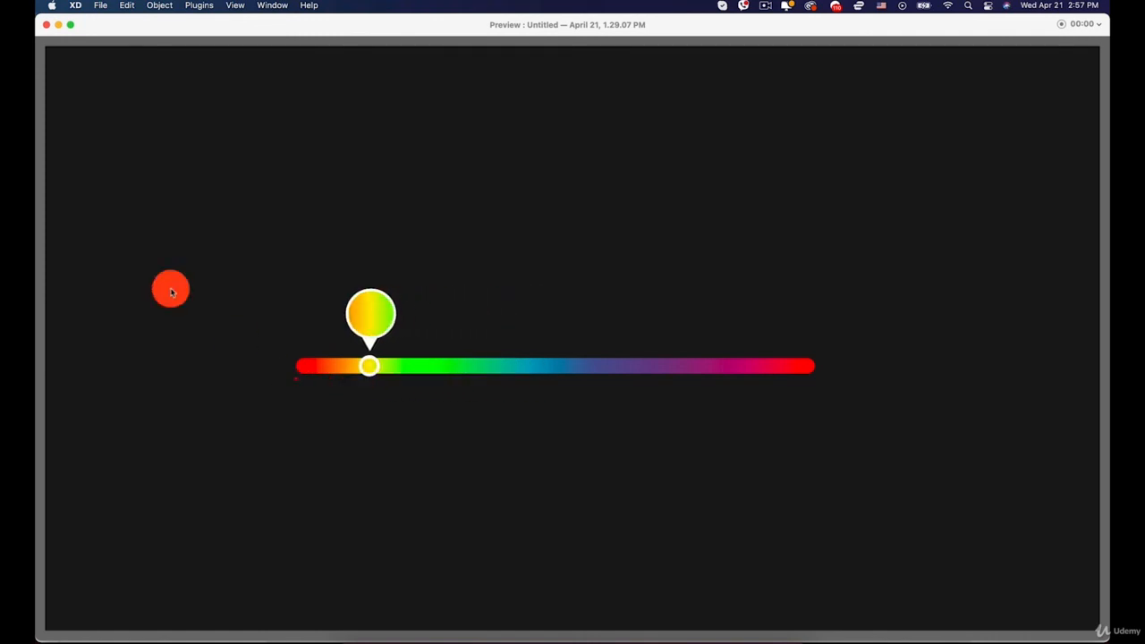
{"action": "left_click", "coordinate": [49, 26]}
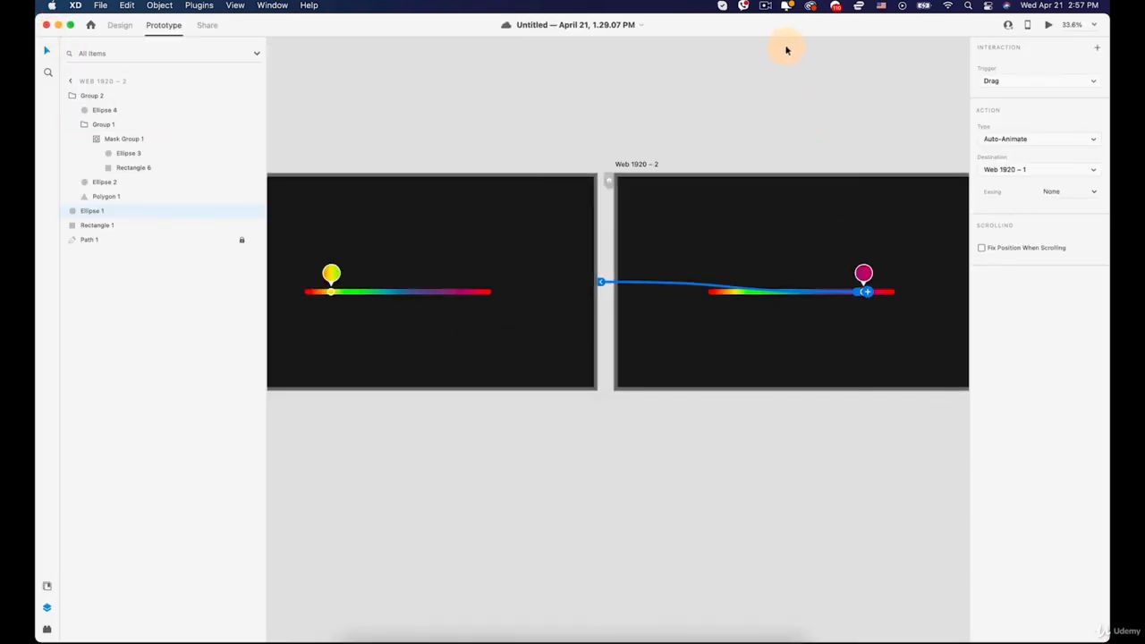
{"action": "left_click", "coordinate": [763, 6]}
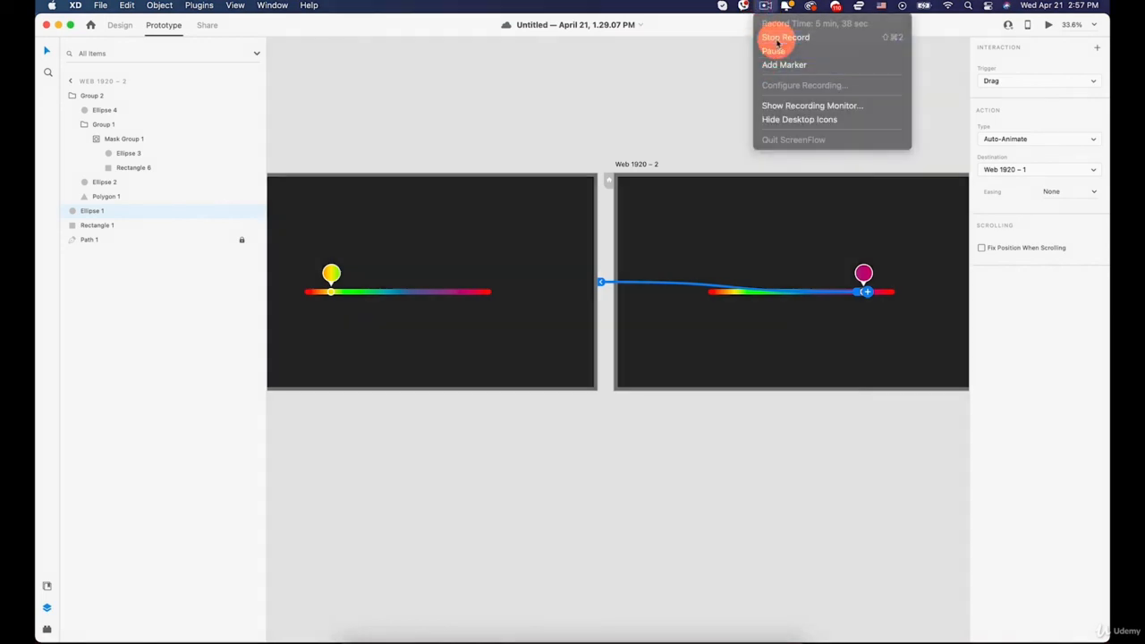